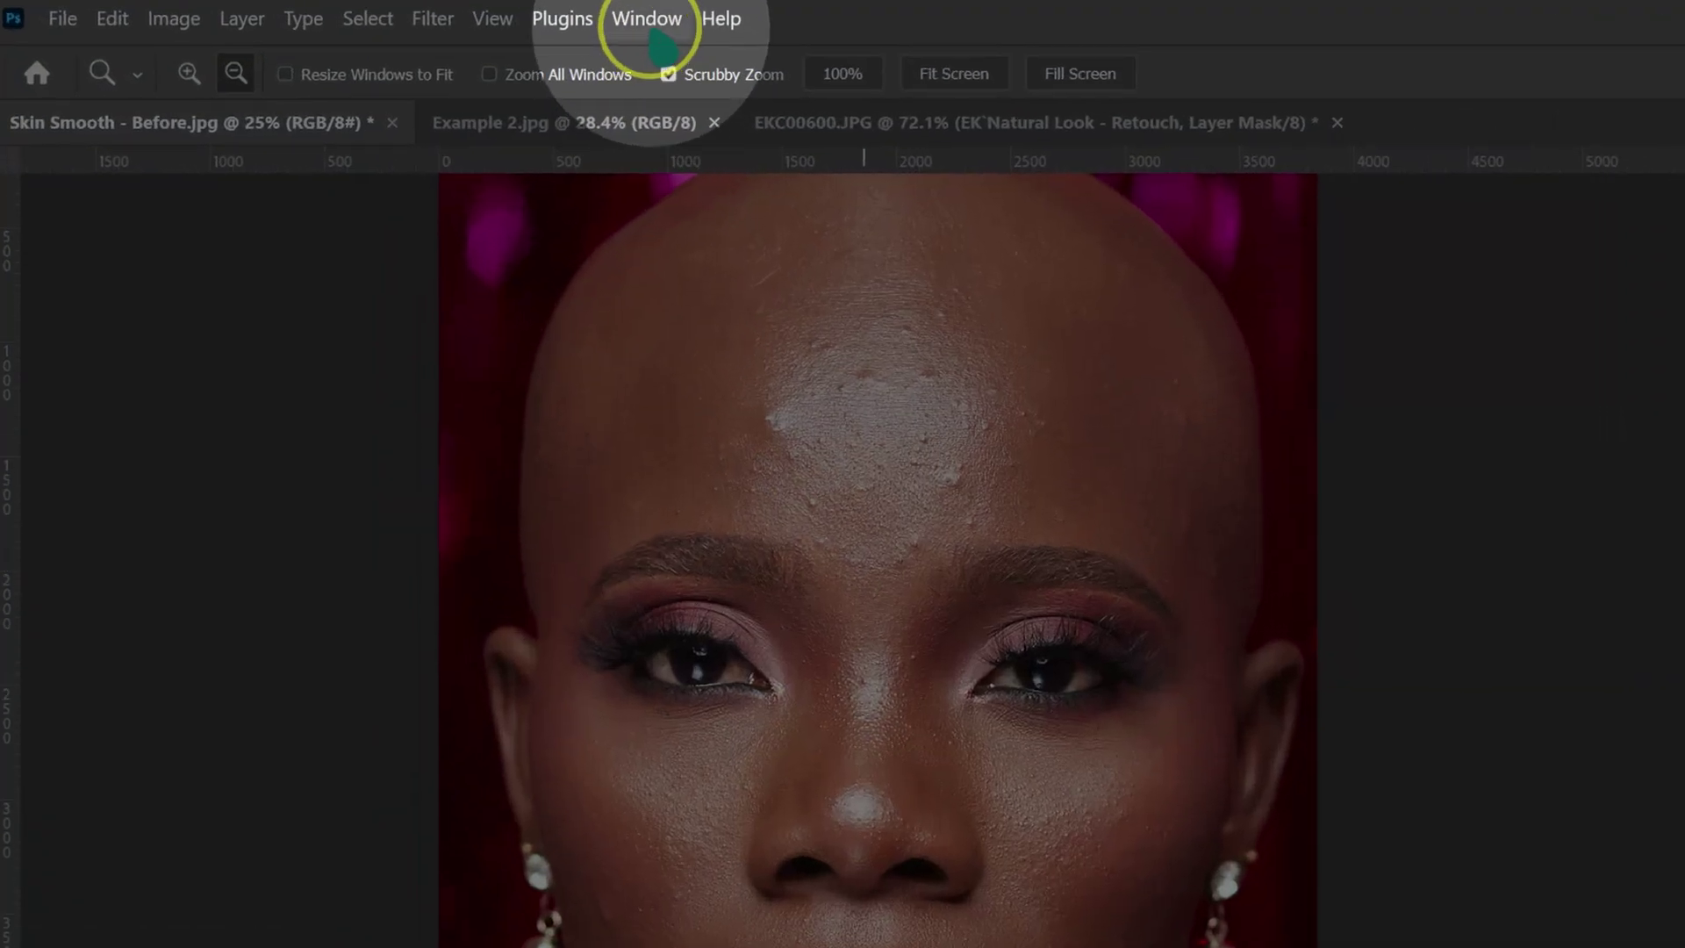
Step: Show the Actions panel and run the EK`Natural Look one-click retouch action on the Skin Smooth - Before.jpg portrait
left_click(660, 35)
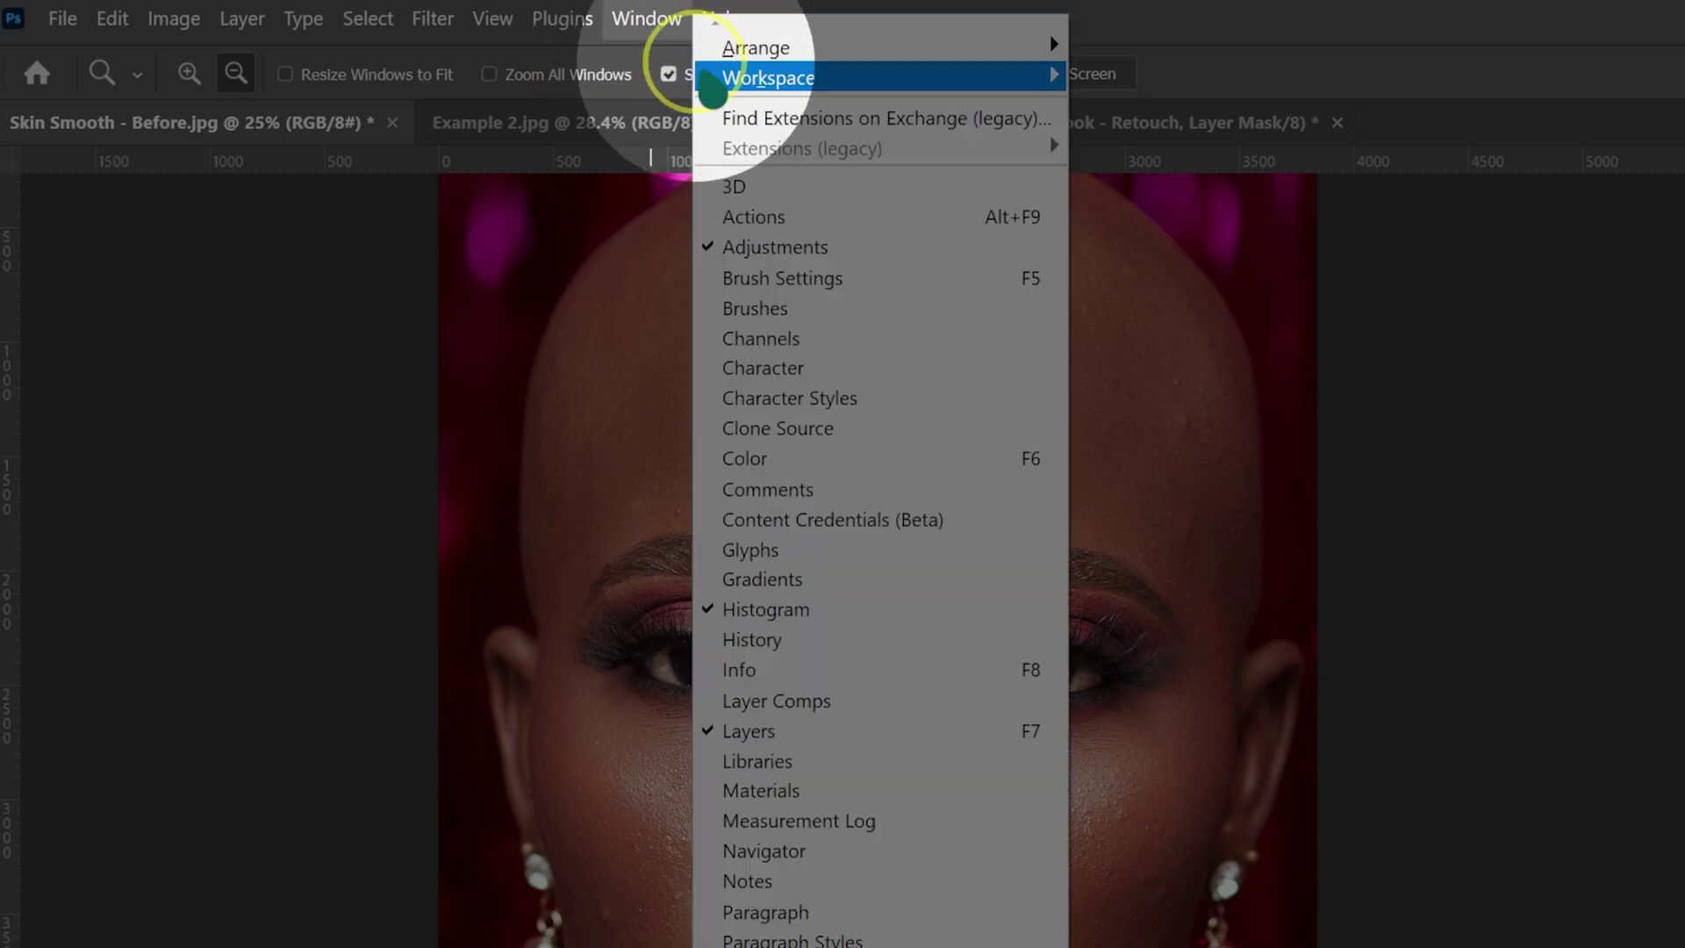
left_click(816, 218)
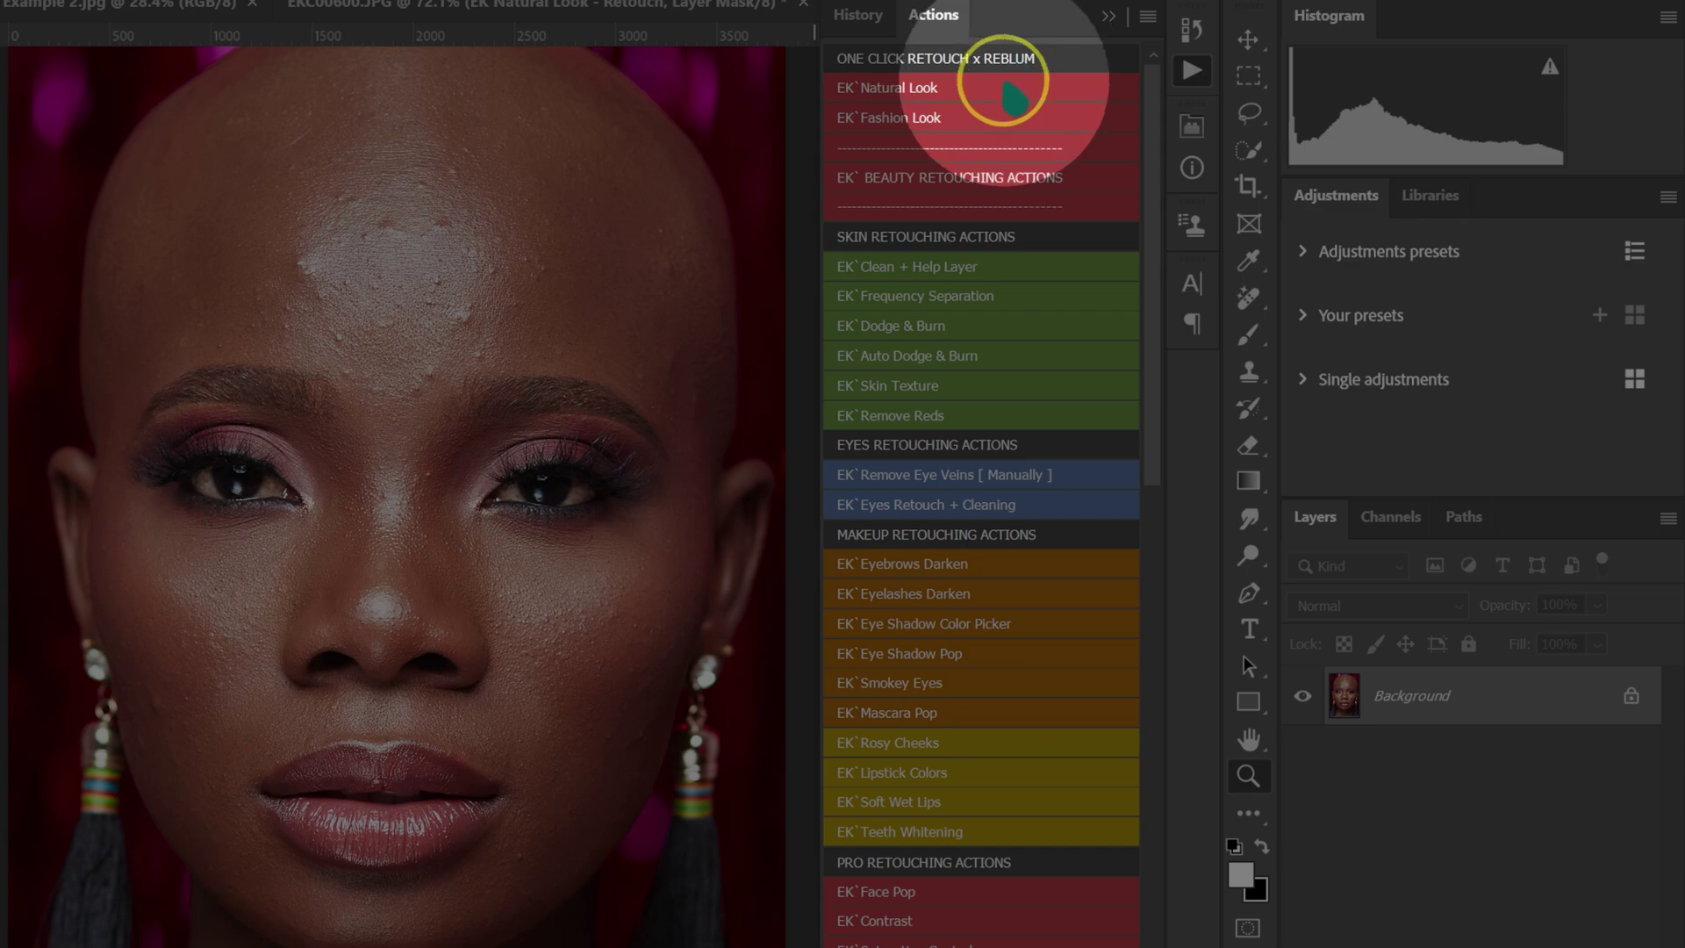
left_click(900, 91)
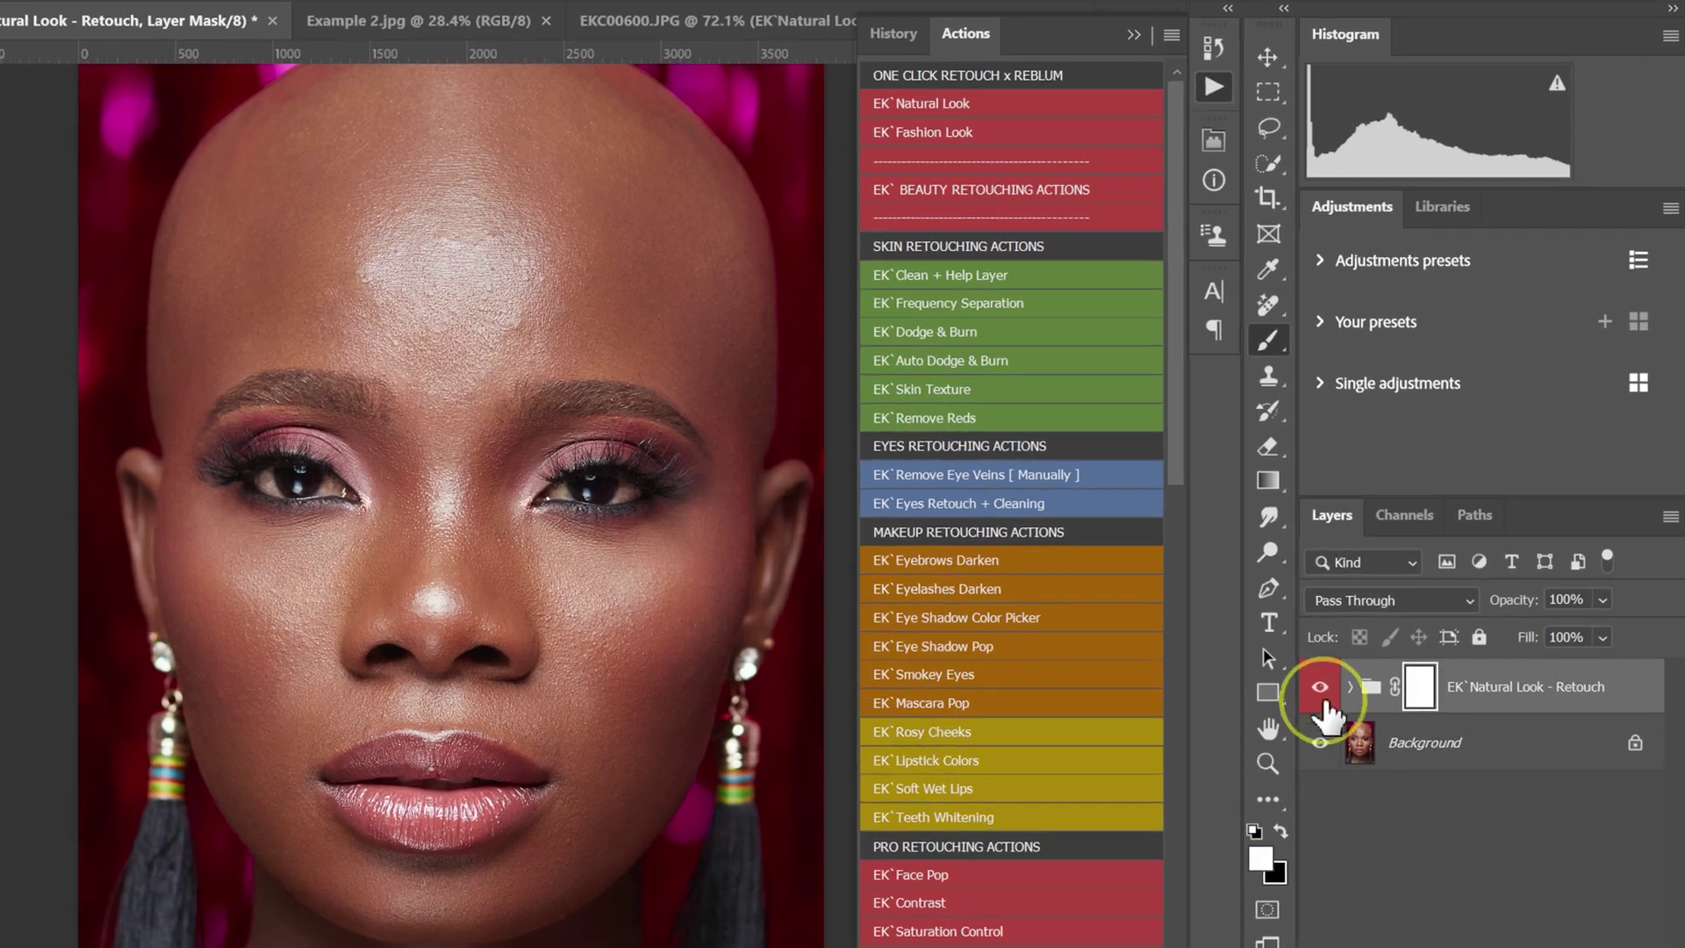
Step: Compare the portrait with and without the retouch by toggling the visibility of the EK`Natural Look - Retouch group
left_click(1373, 653)
left_click(1321, 687)
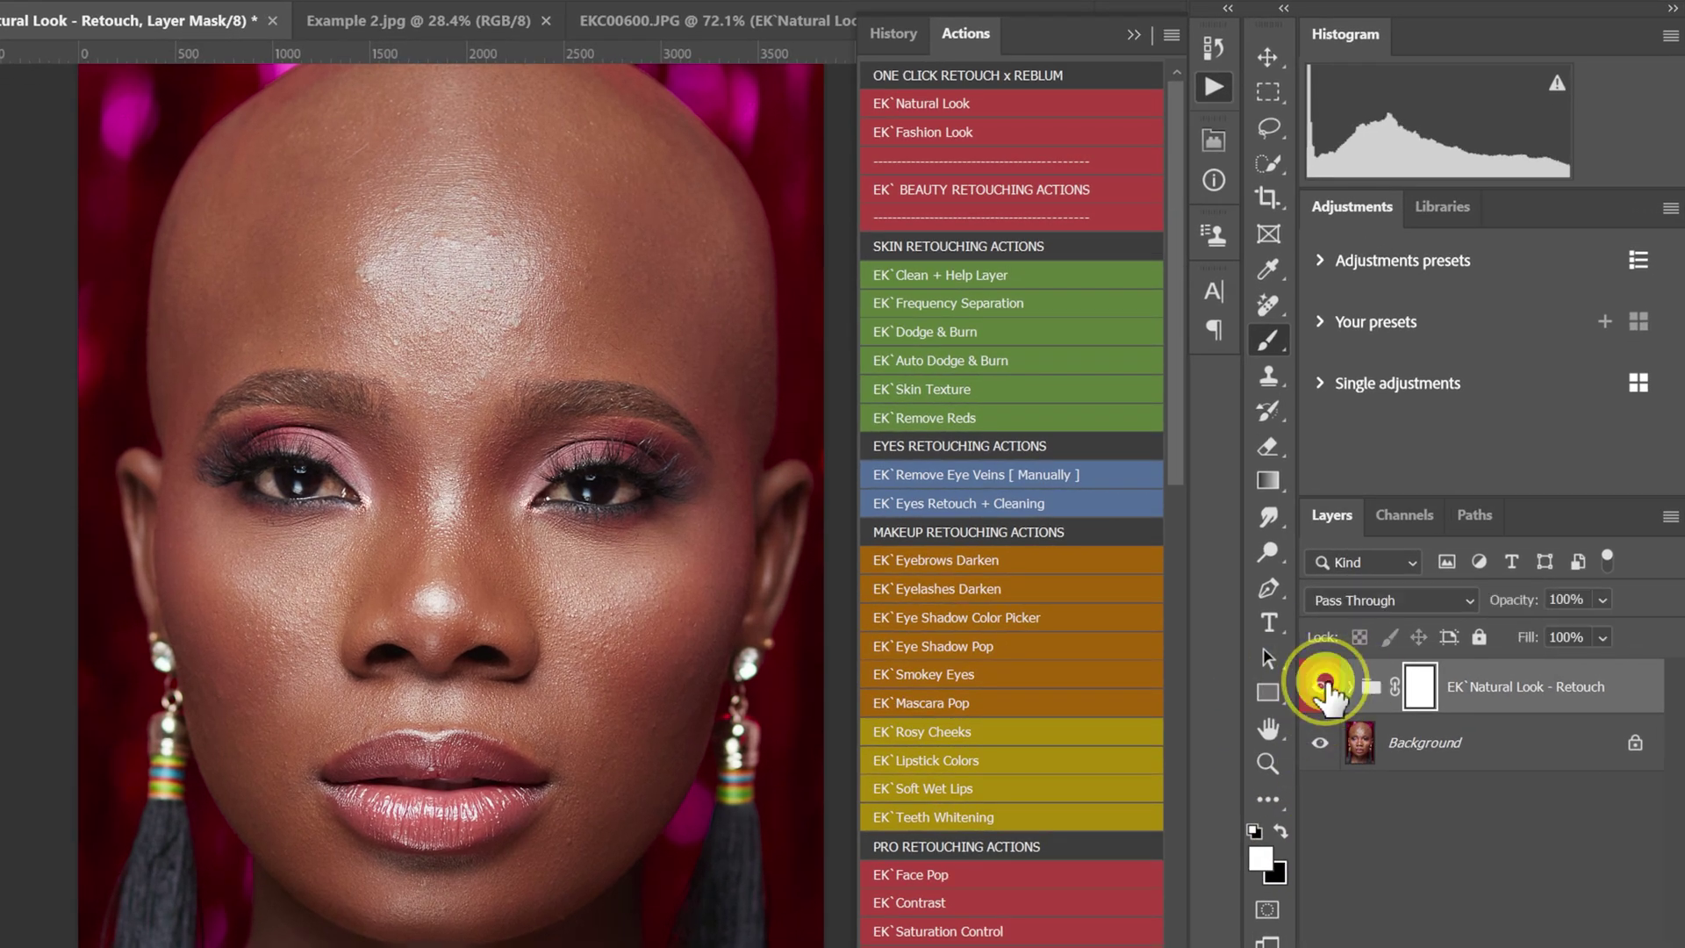
left_click(1321, 686)
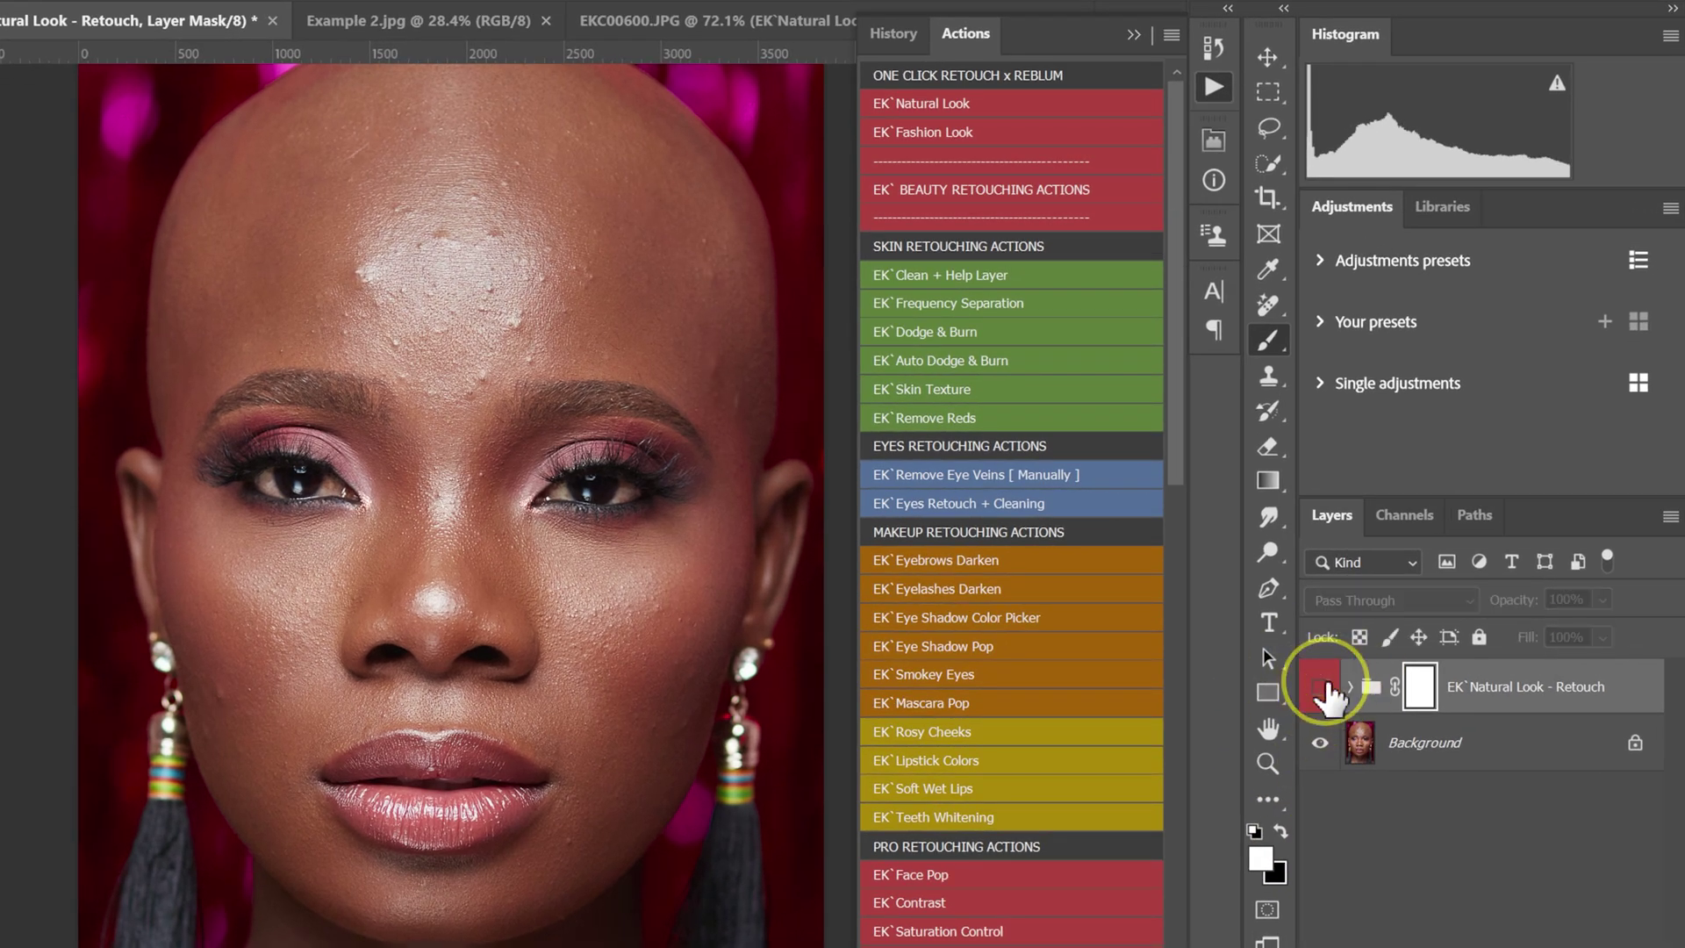
left_click(1323, 687)
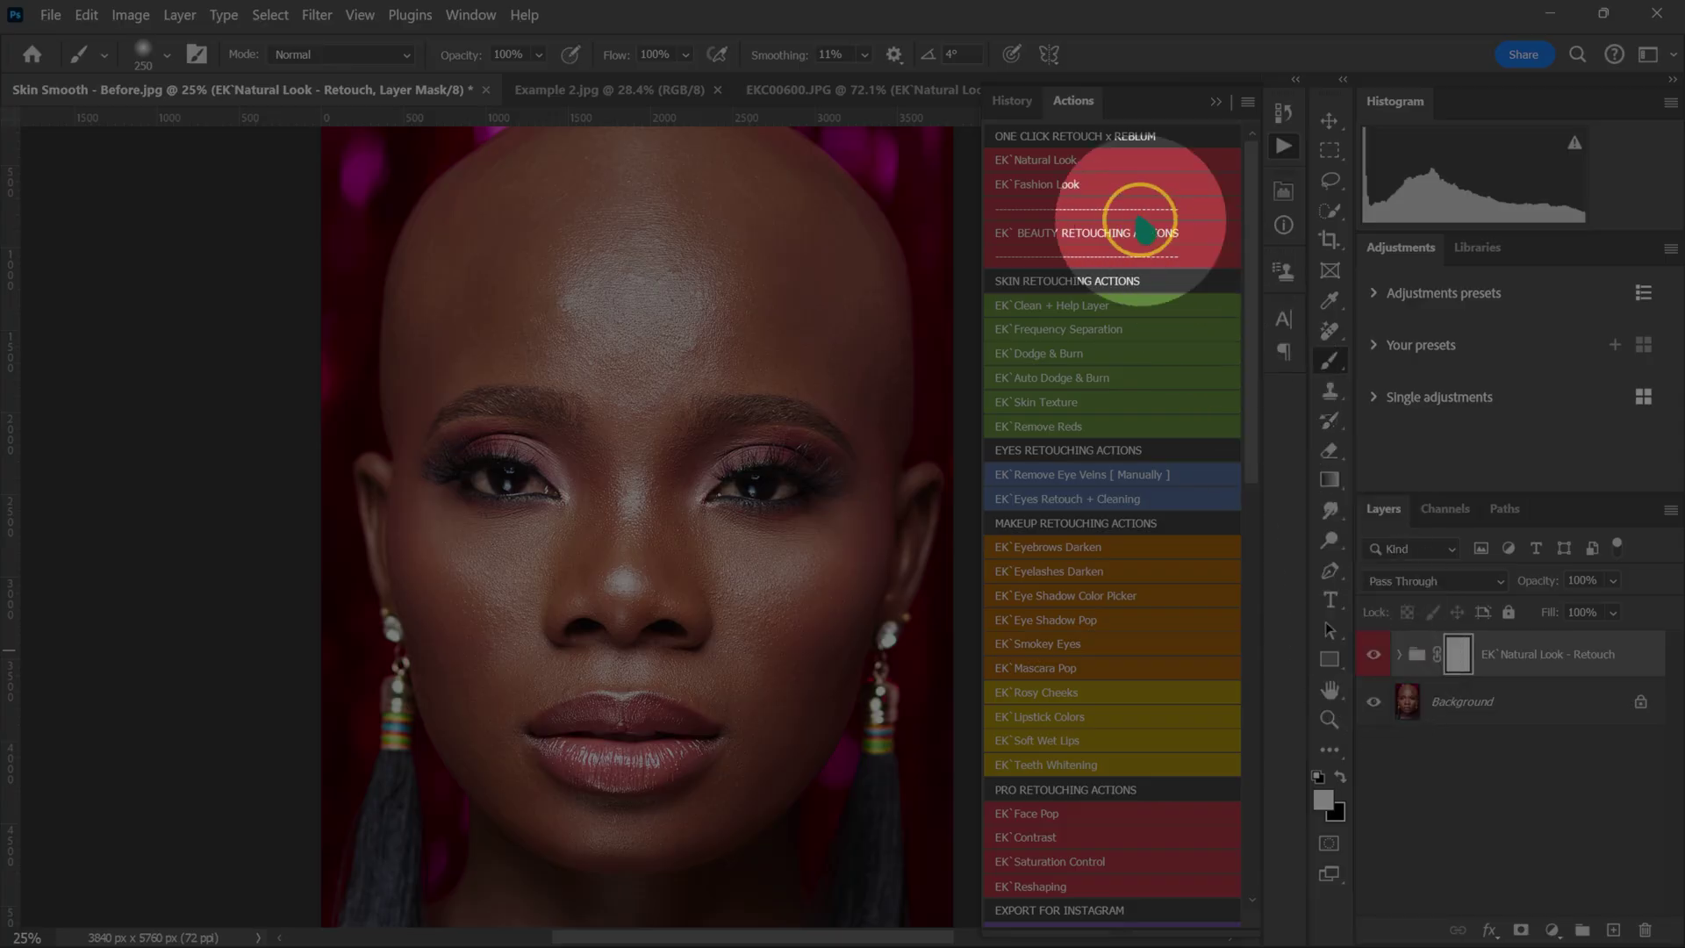
Step: Run the EK`Natural Look action a second time and check its effect by toggling the new group's visibility
left_click(1028, 172)
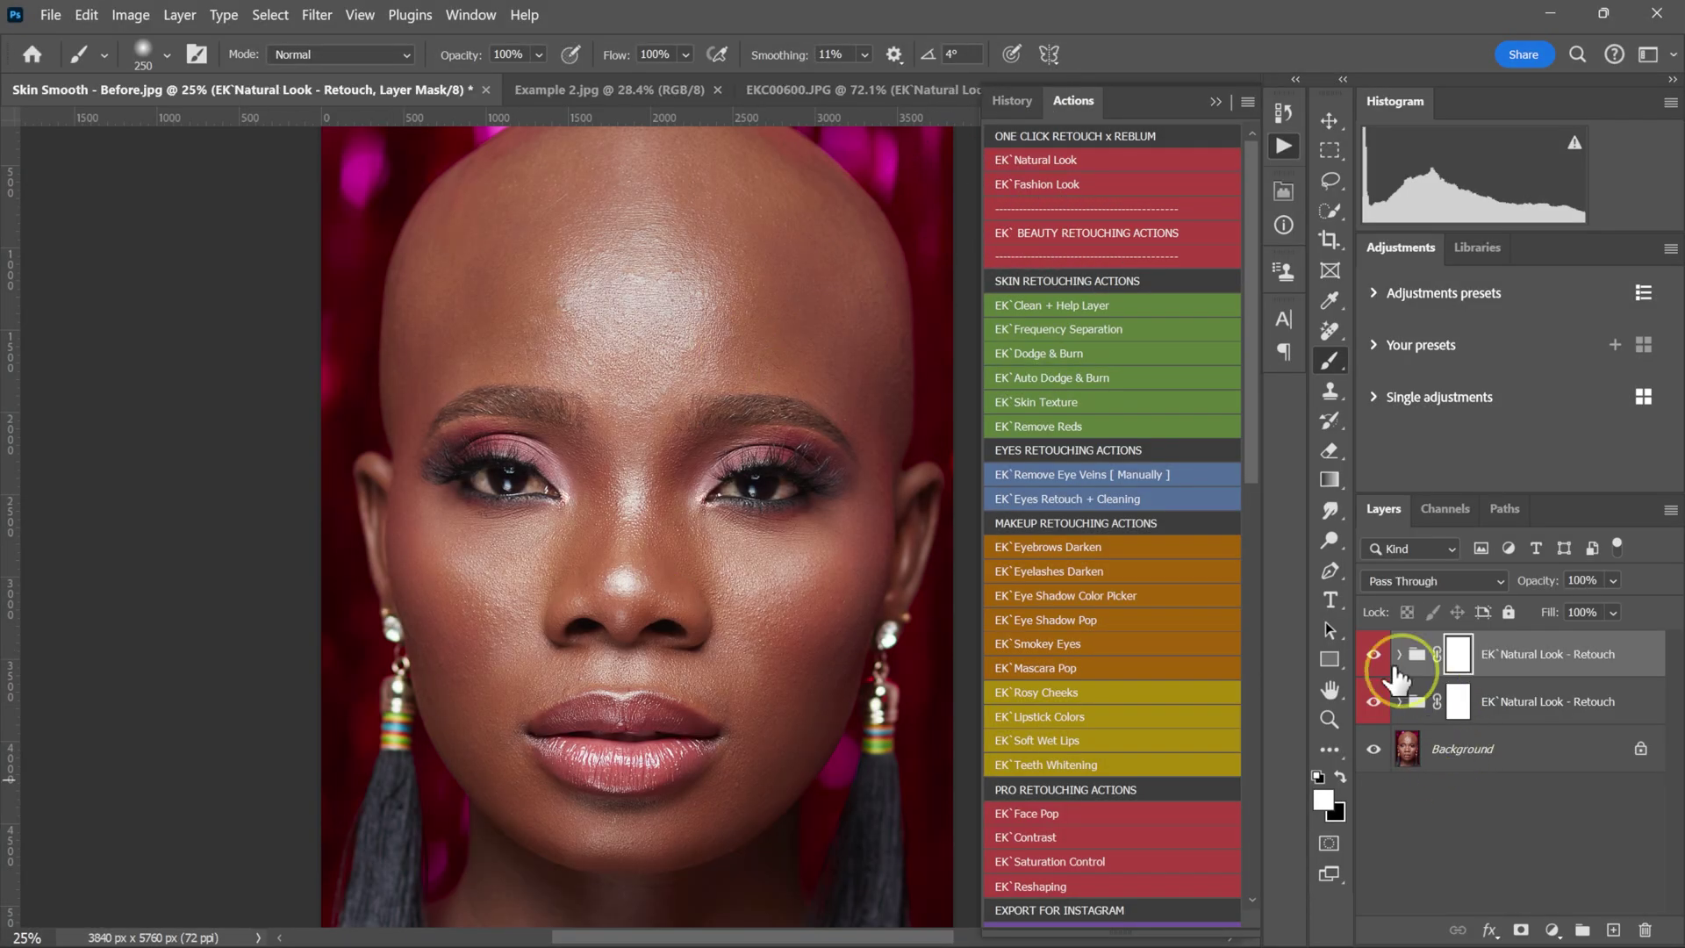
left_click(1374, 655)
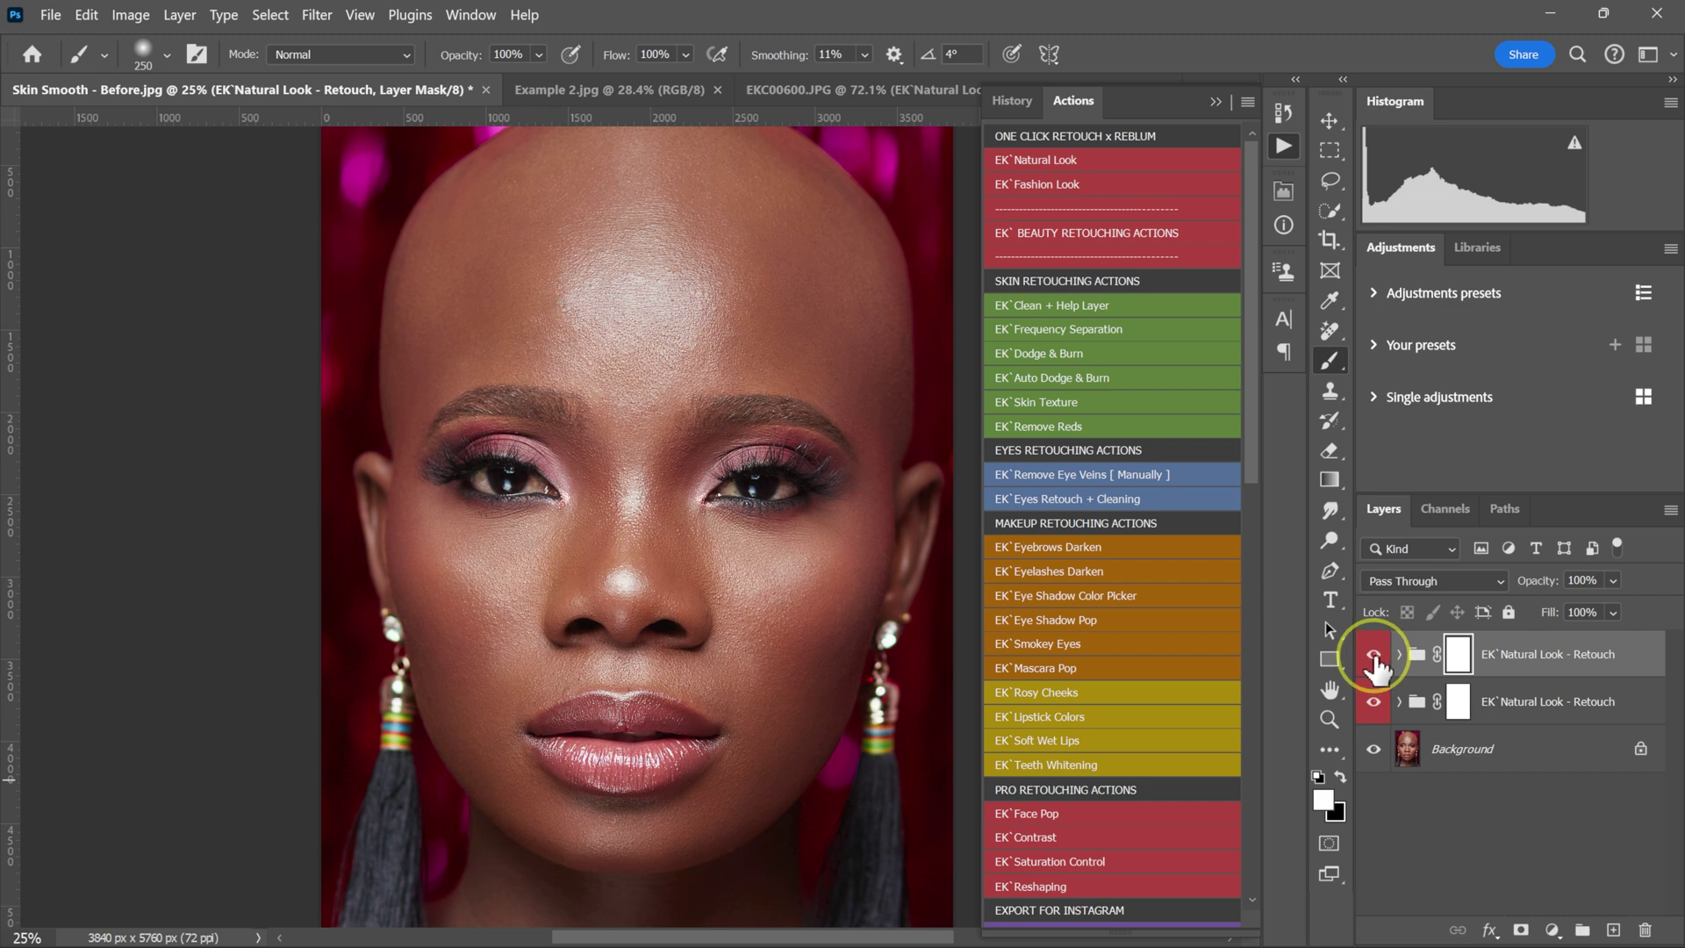
left_click(1374, 655)
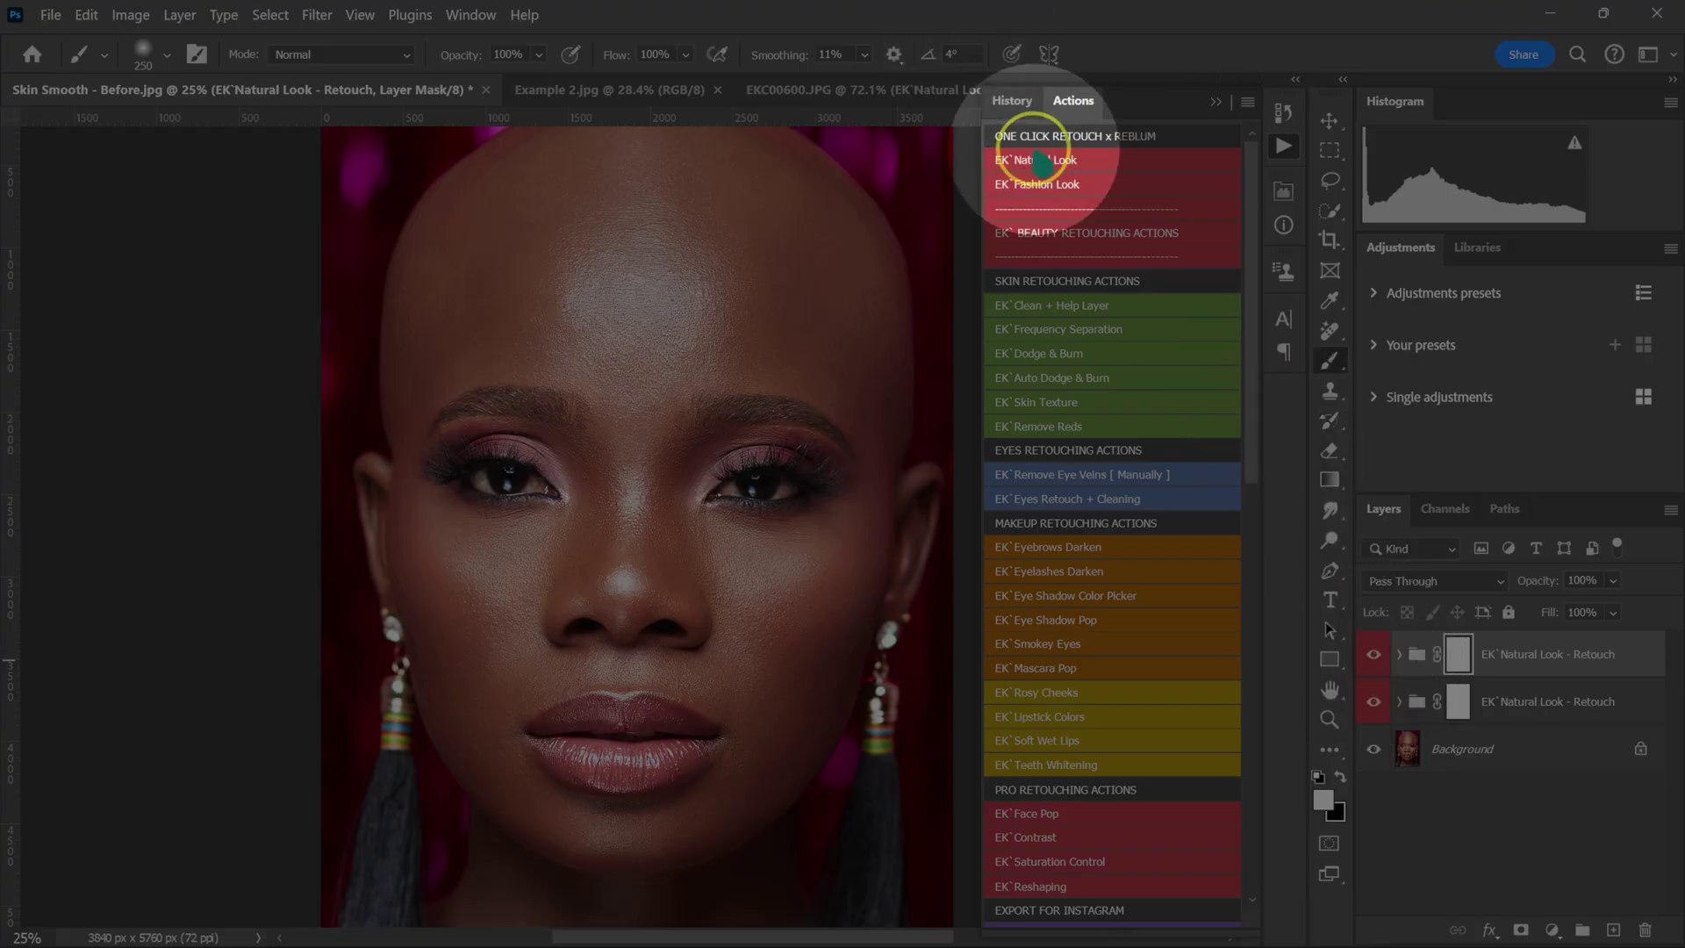
Step: Run the EK`Natural Look action a third time and compare the combined retouch with the Background layer alone
left_click(1041, 162)
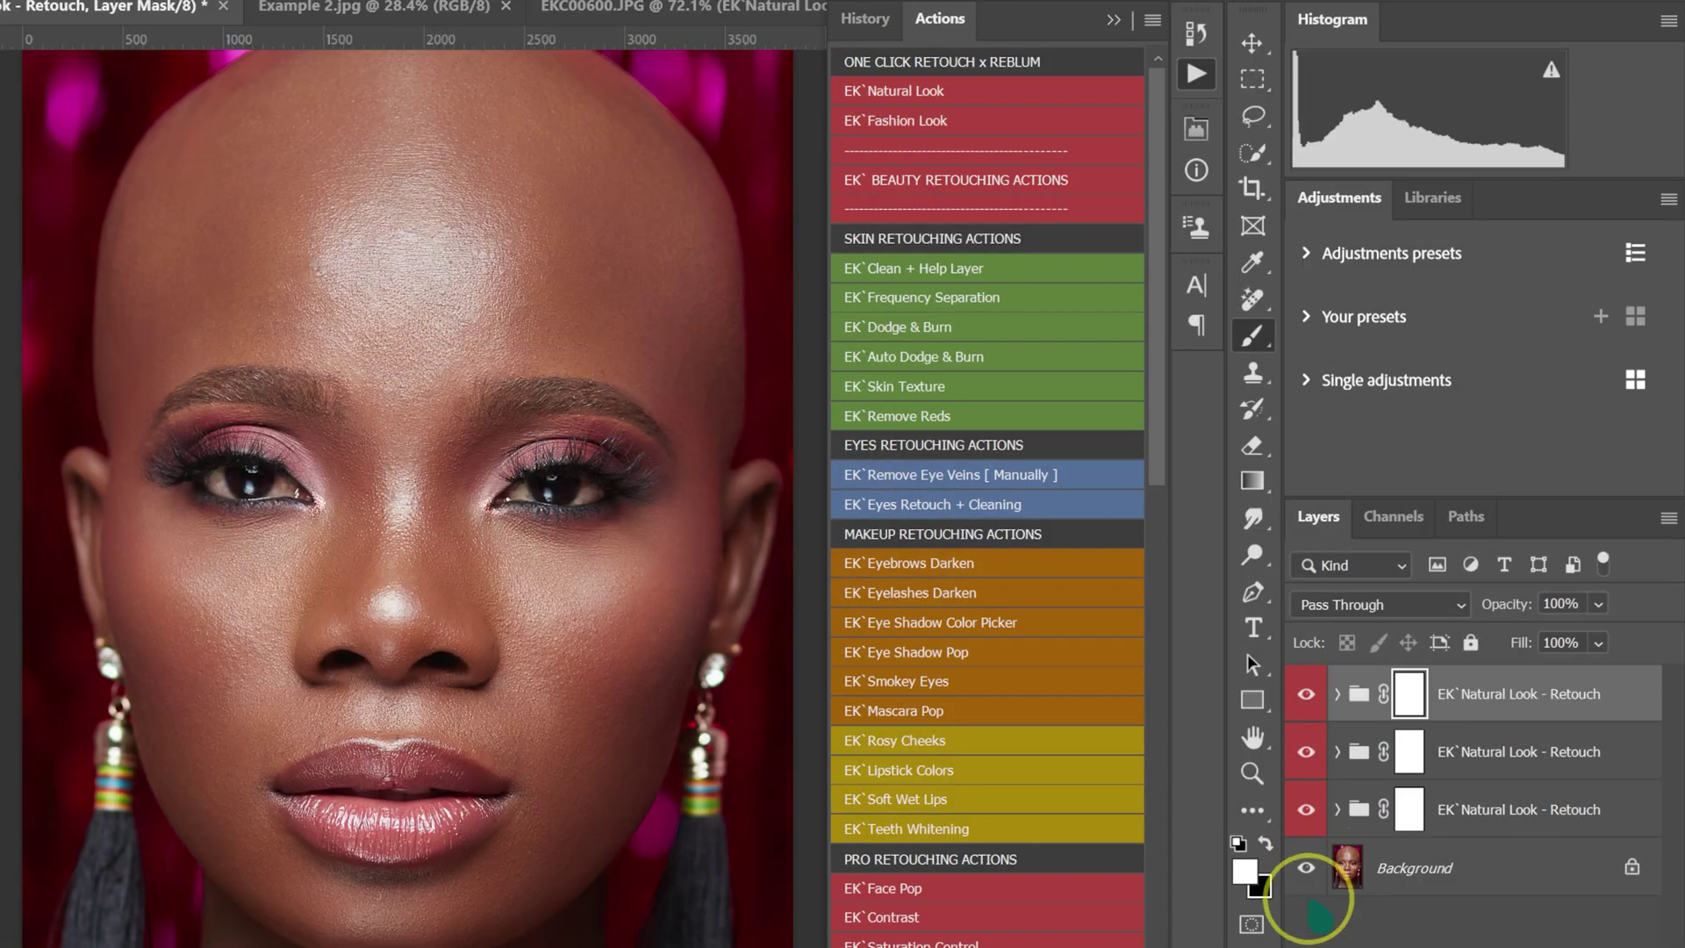
left_click(1308, 867)
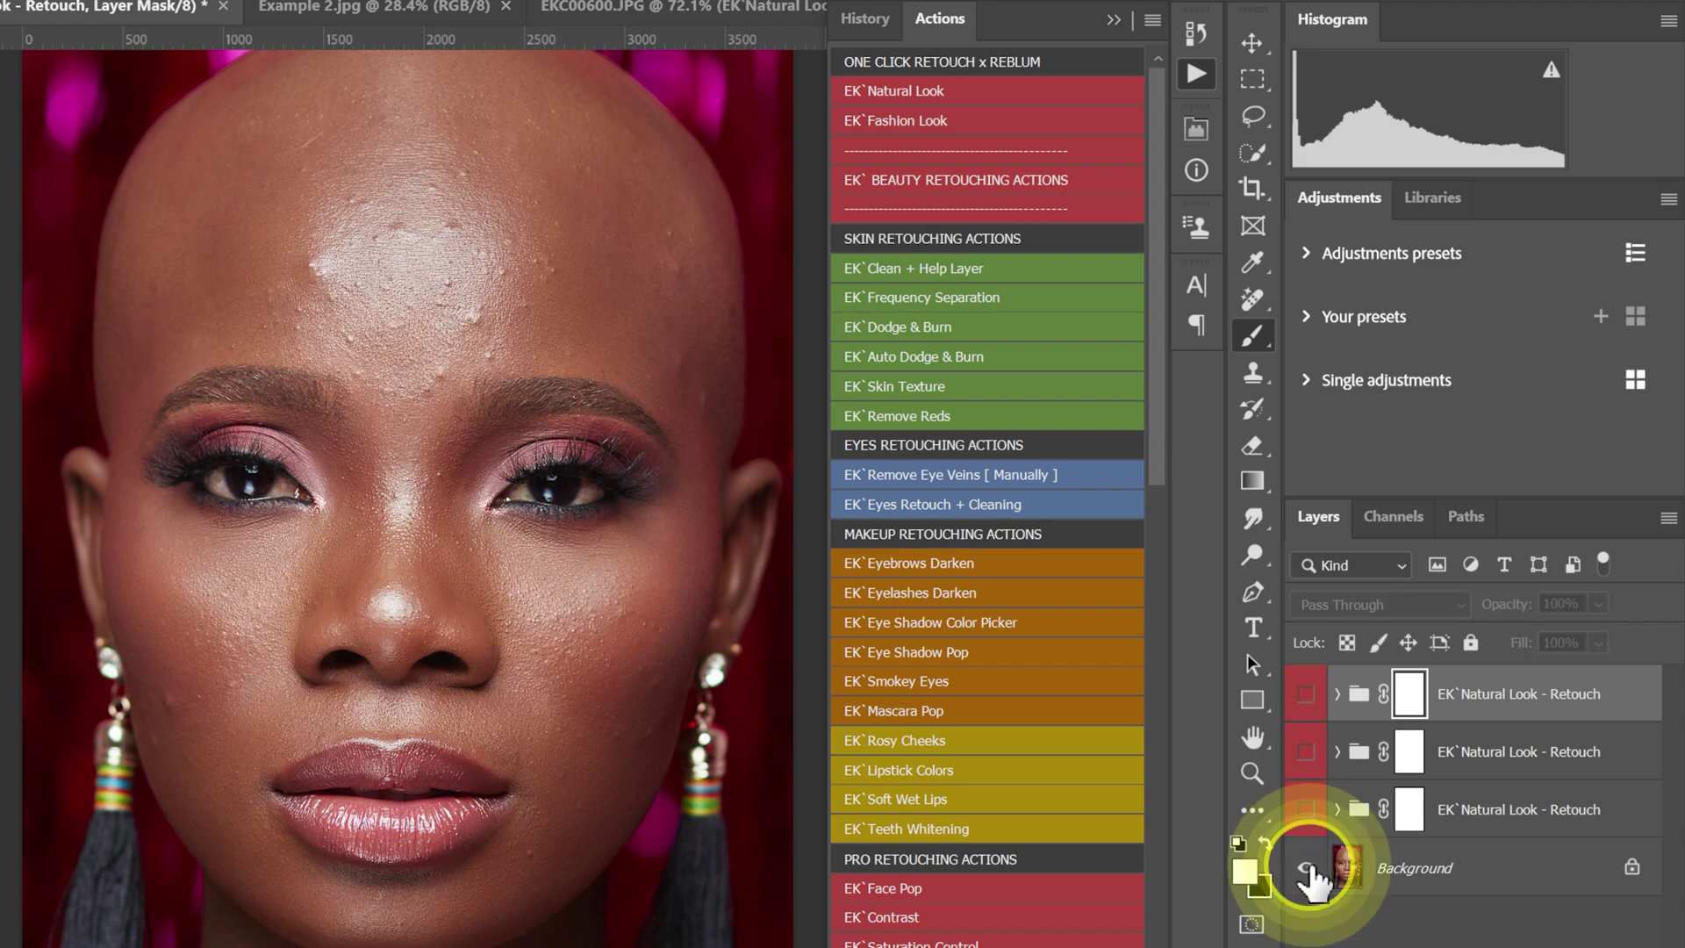
left_click(1307, 867)
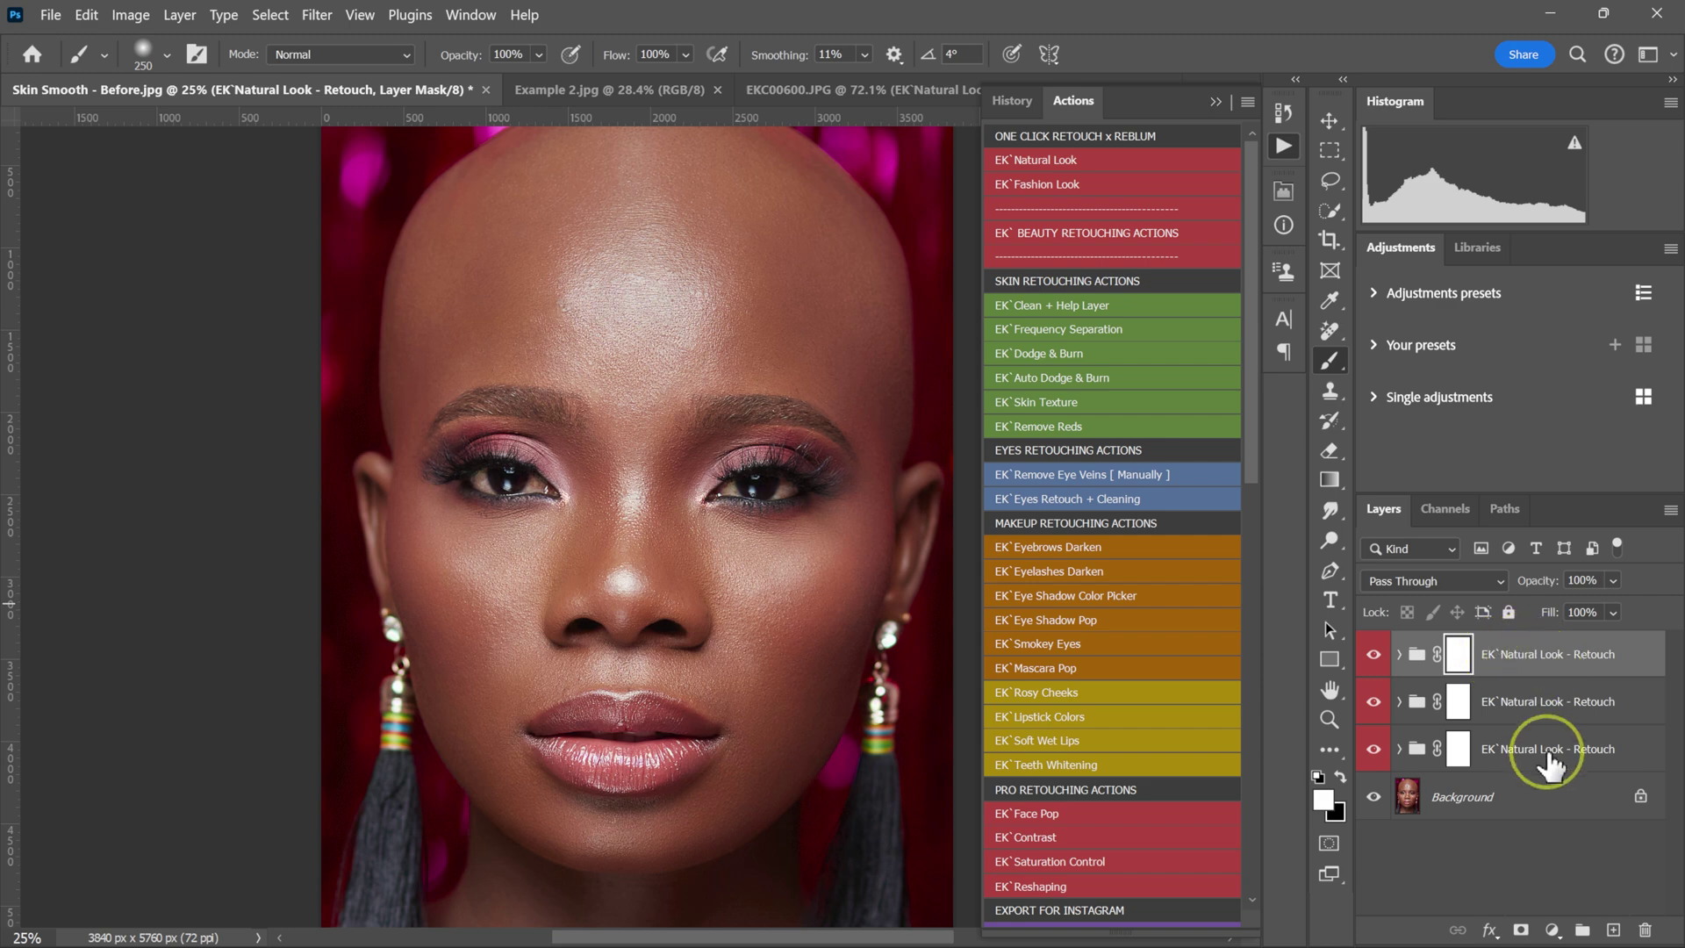
Step: Delete all three EK`Natural Look - Retouch groups, leaving only the Background layer
left_click(1549, 763, "shift")
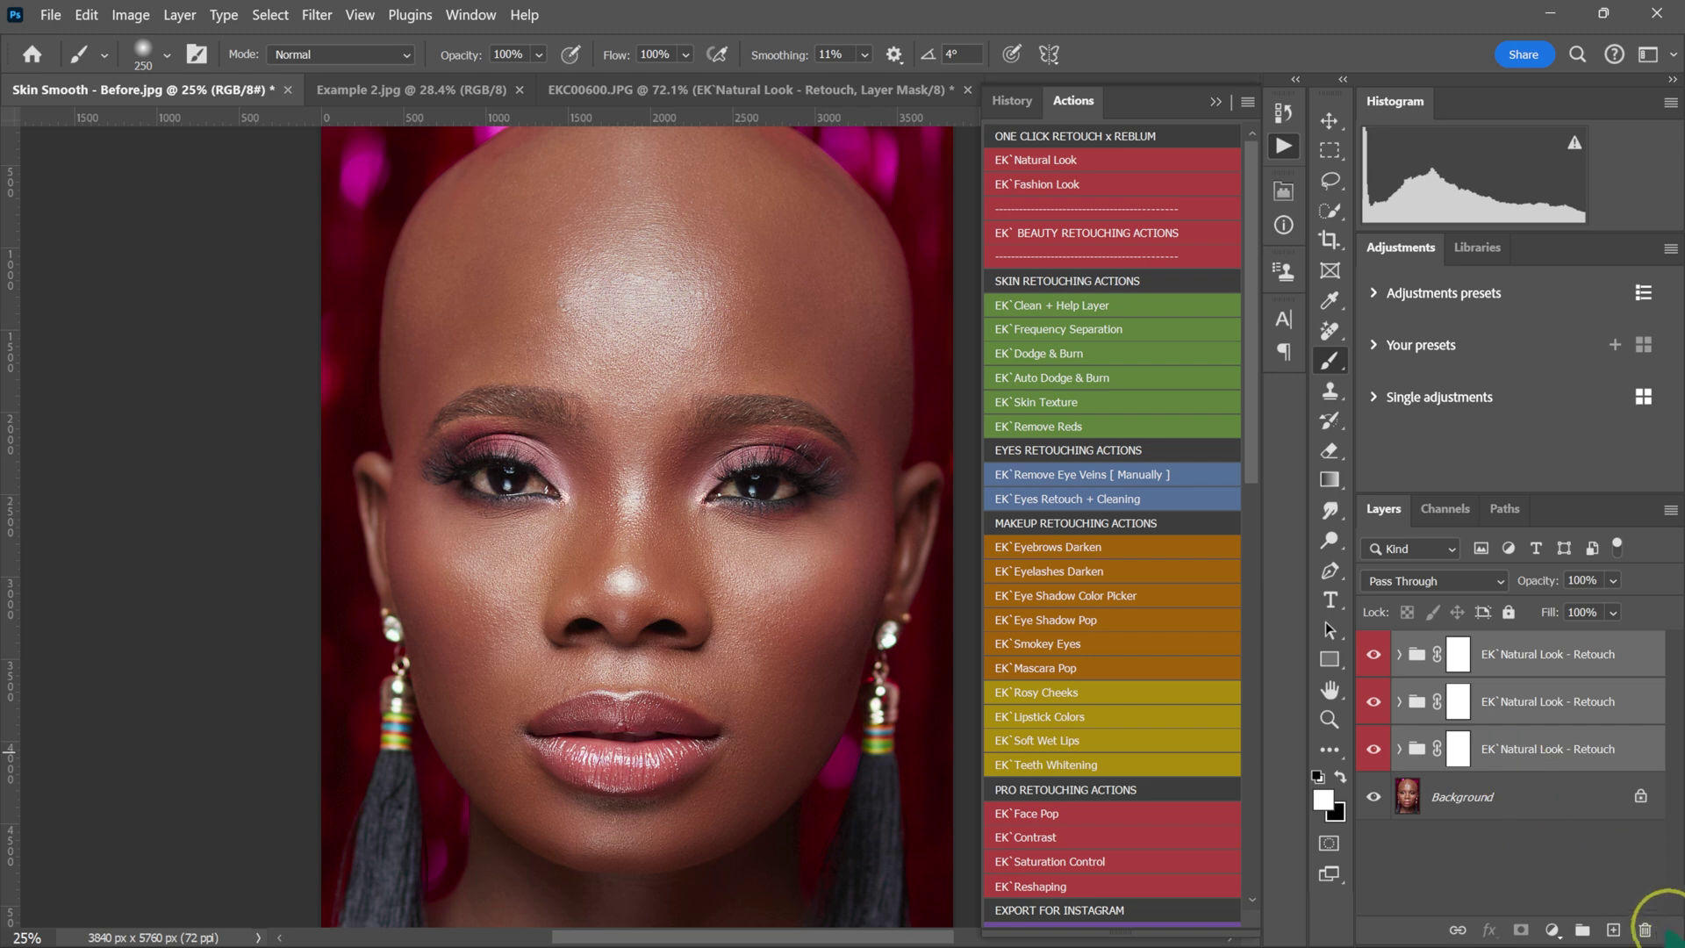
left_click(1645, 932)
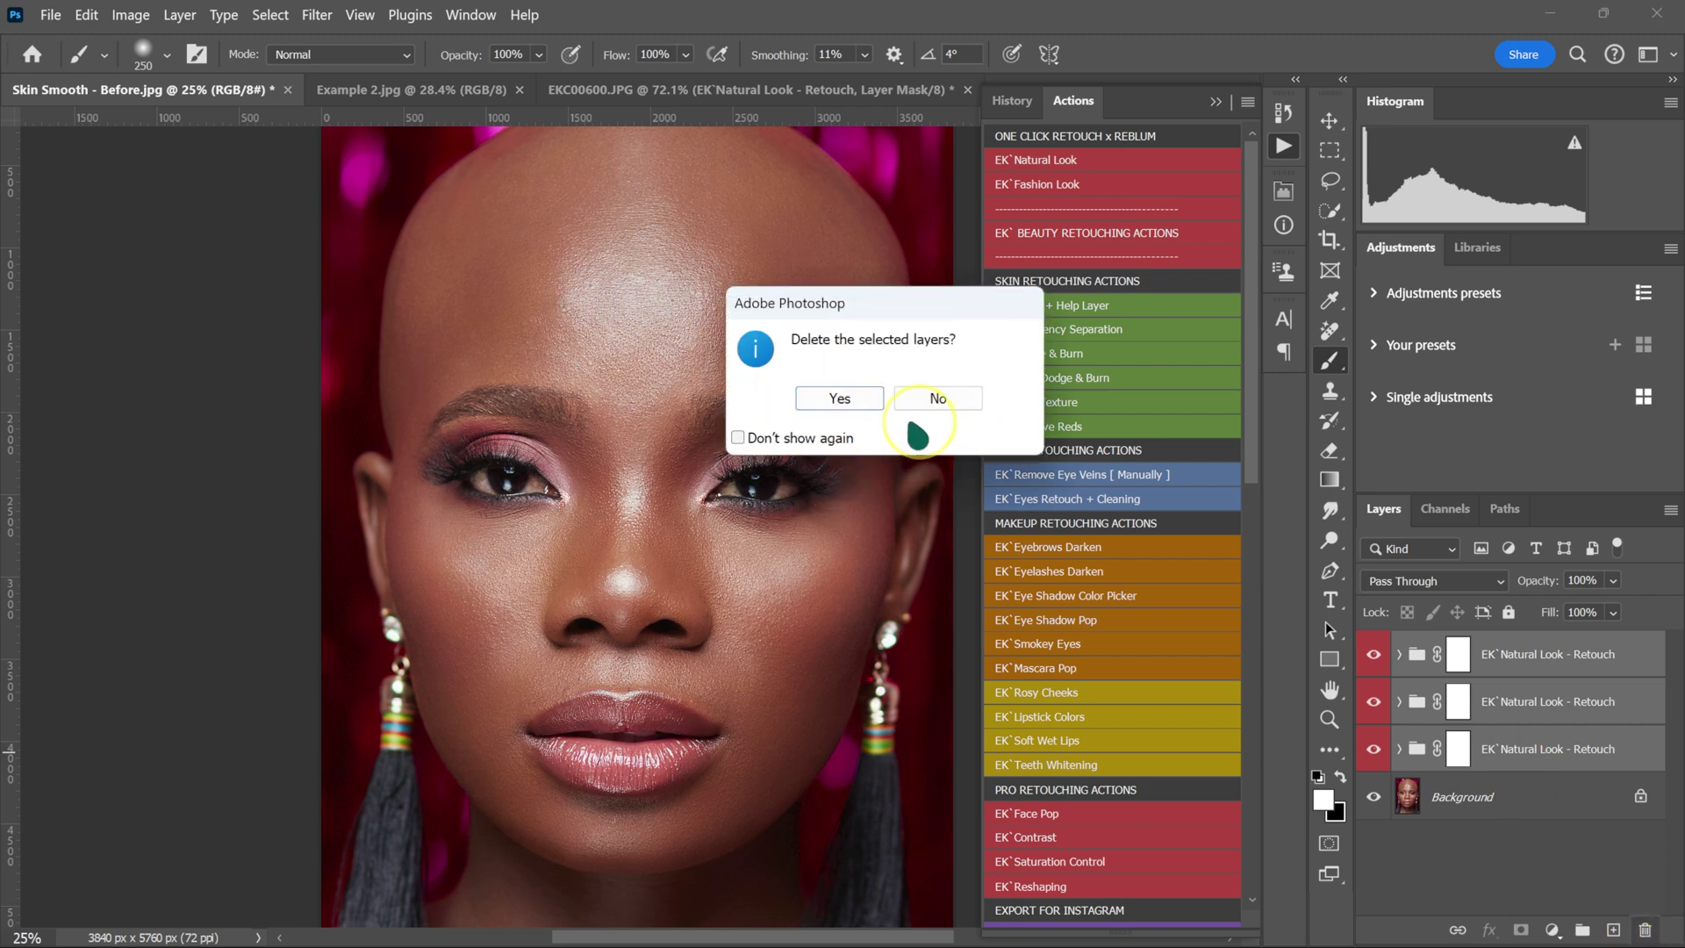
left_click(865, 402)
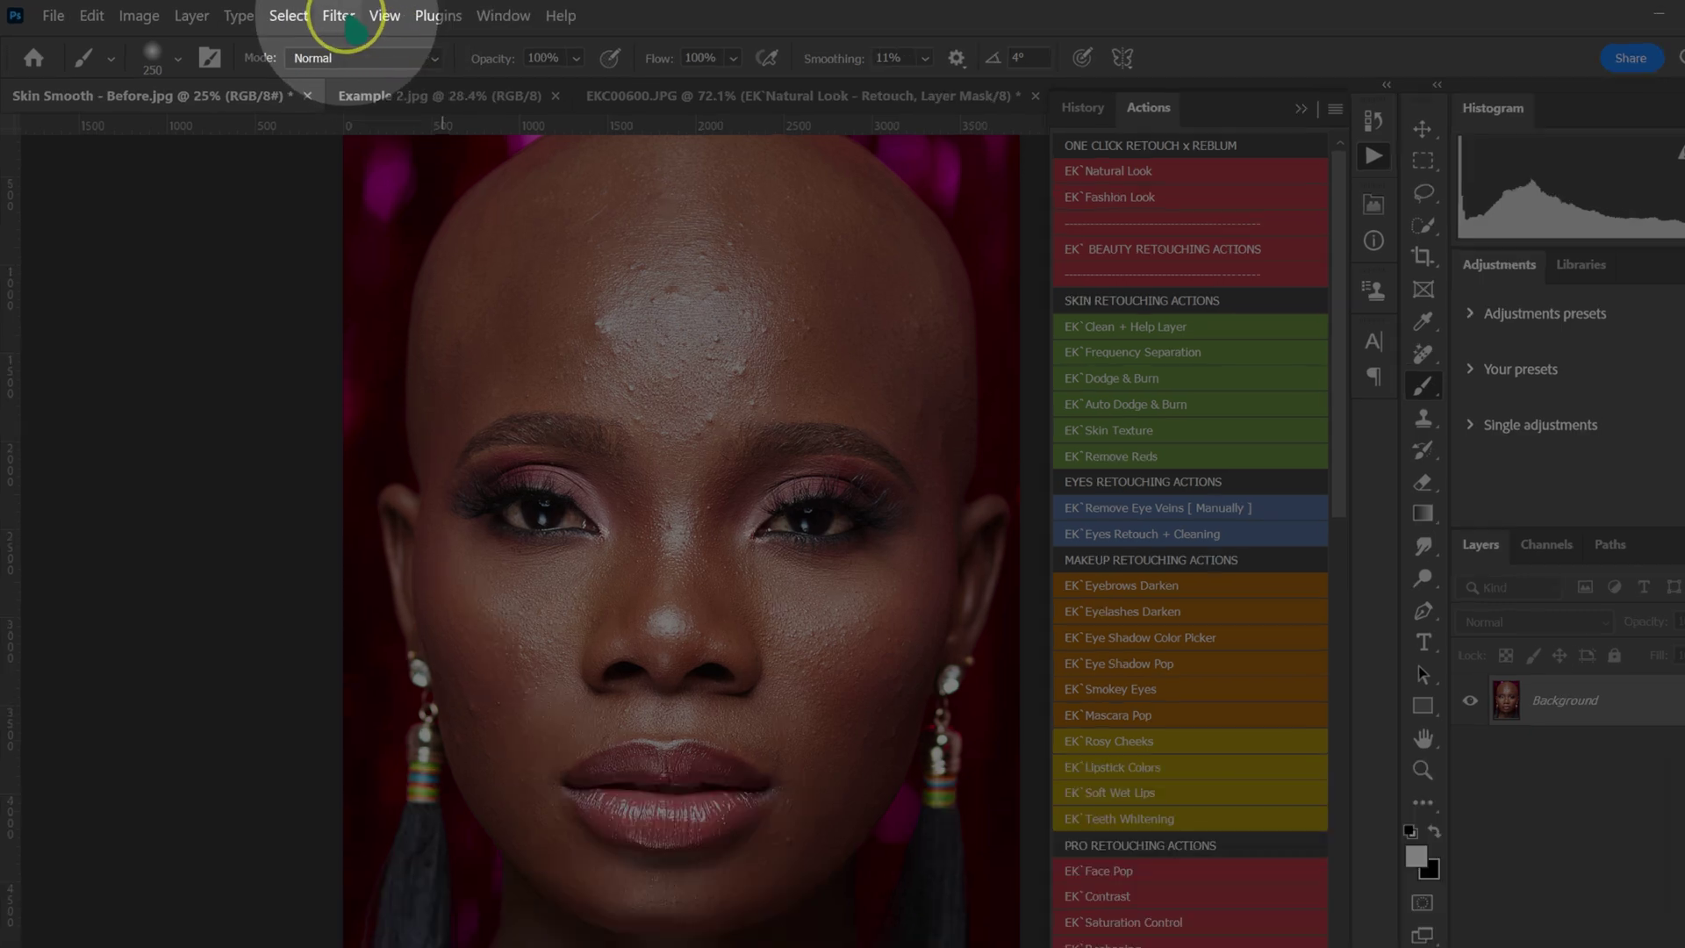
Step: Open the Reblum Retouch filter on the Background layer and maximize its window
left_click(323, 17)
mouse_move(487, 772)
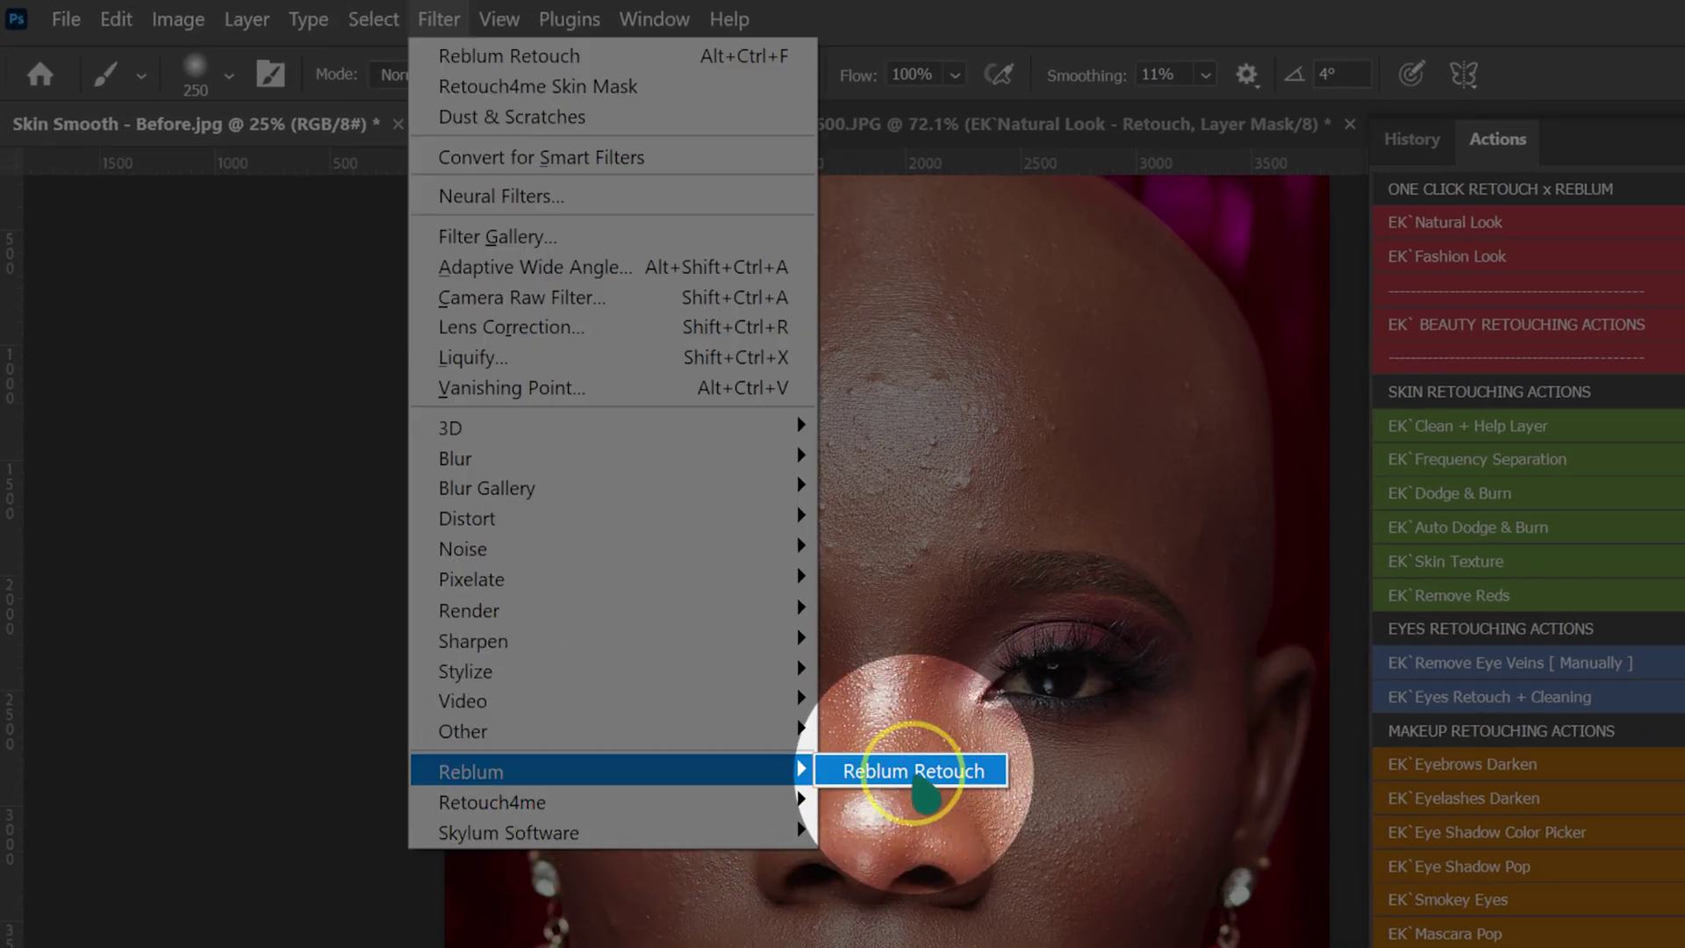
left_click(913, 771)
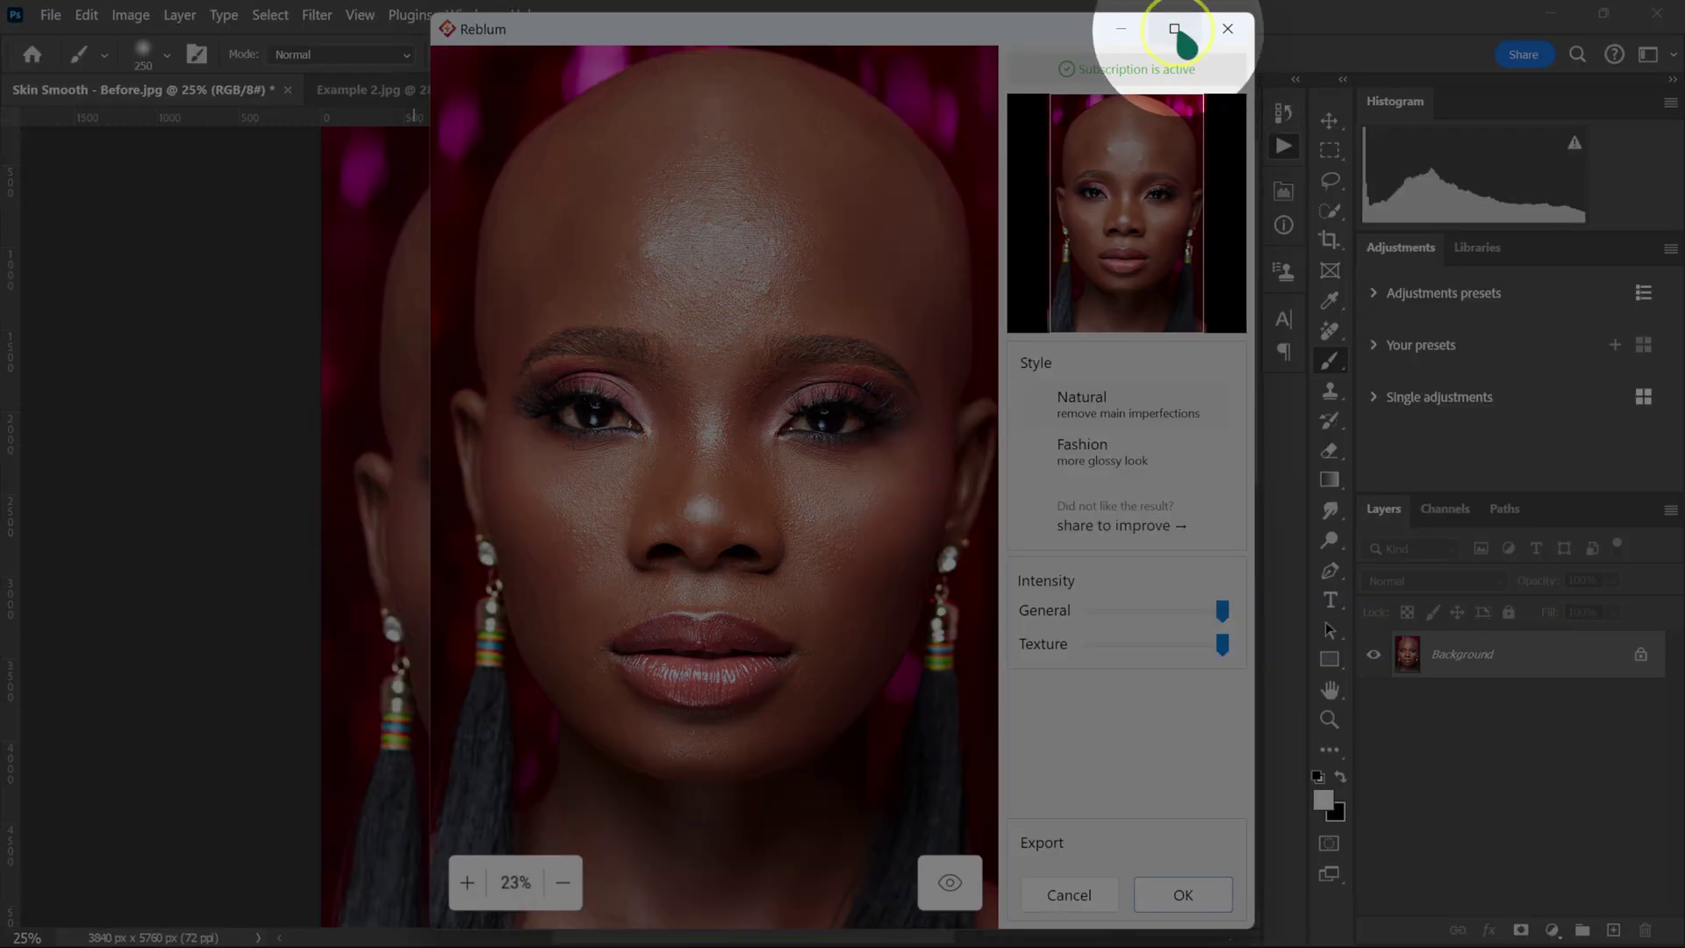
left_click(1174, 29)
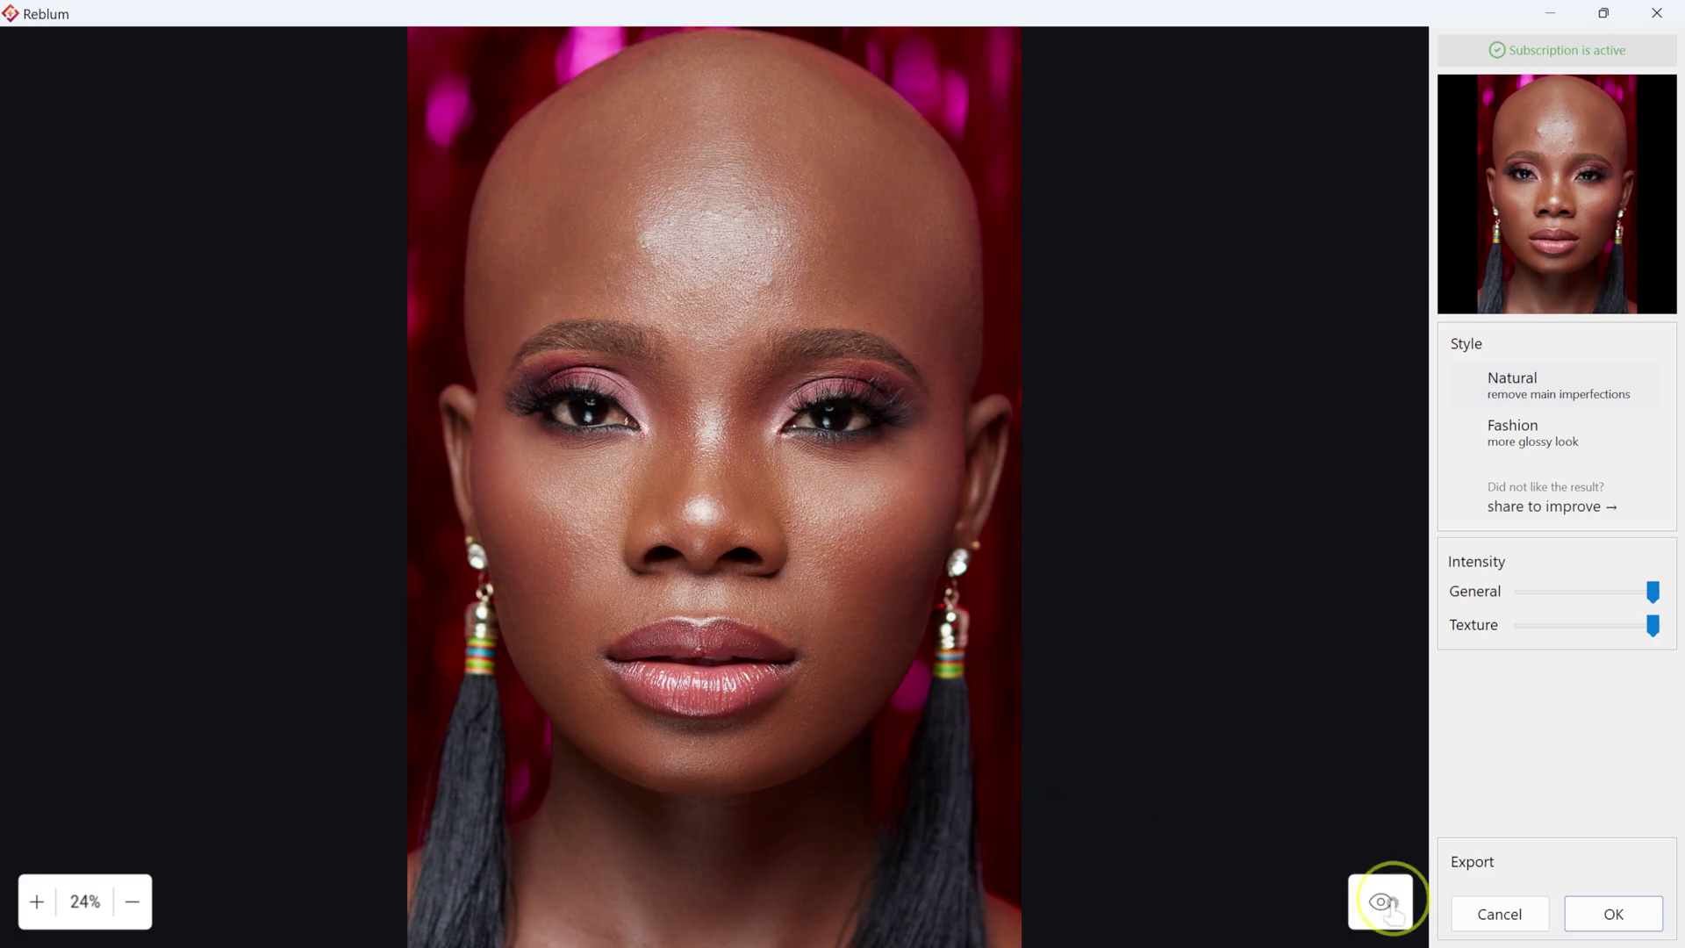
Step: Compare the original portrait with the Natural style retouch in the Reblum preview, looking closely at the skin
left_click(1381, 905)
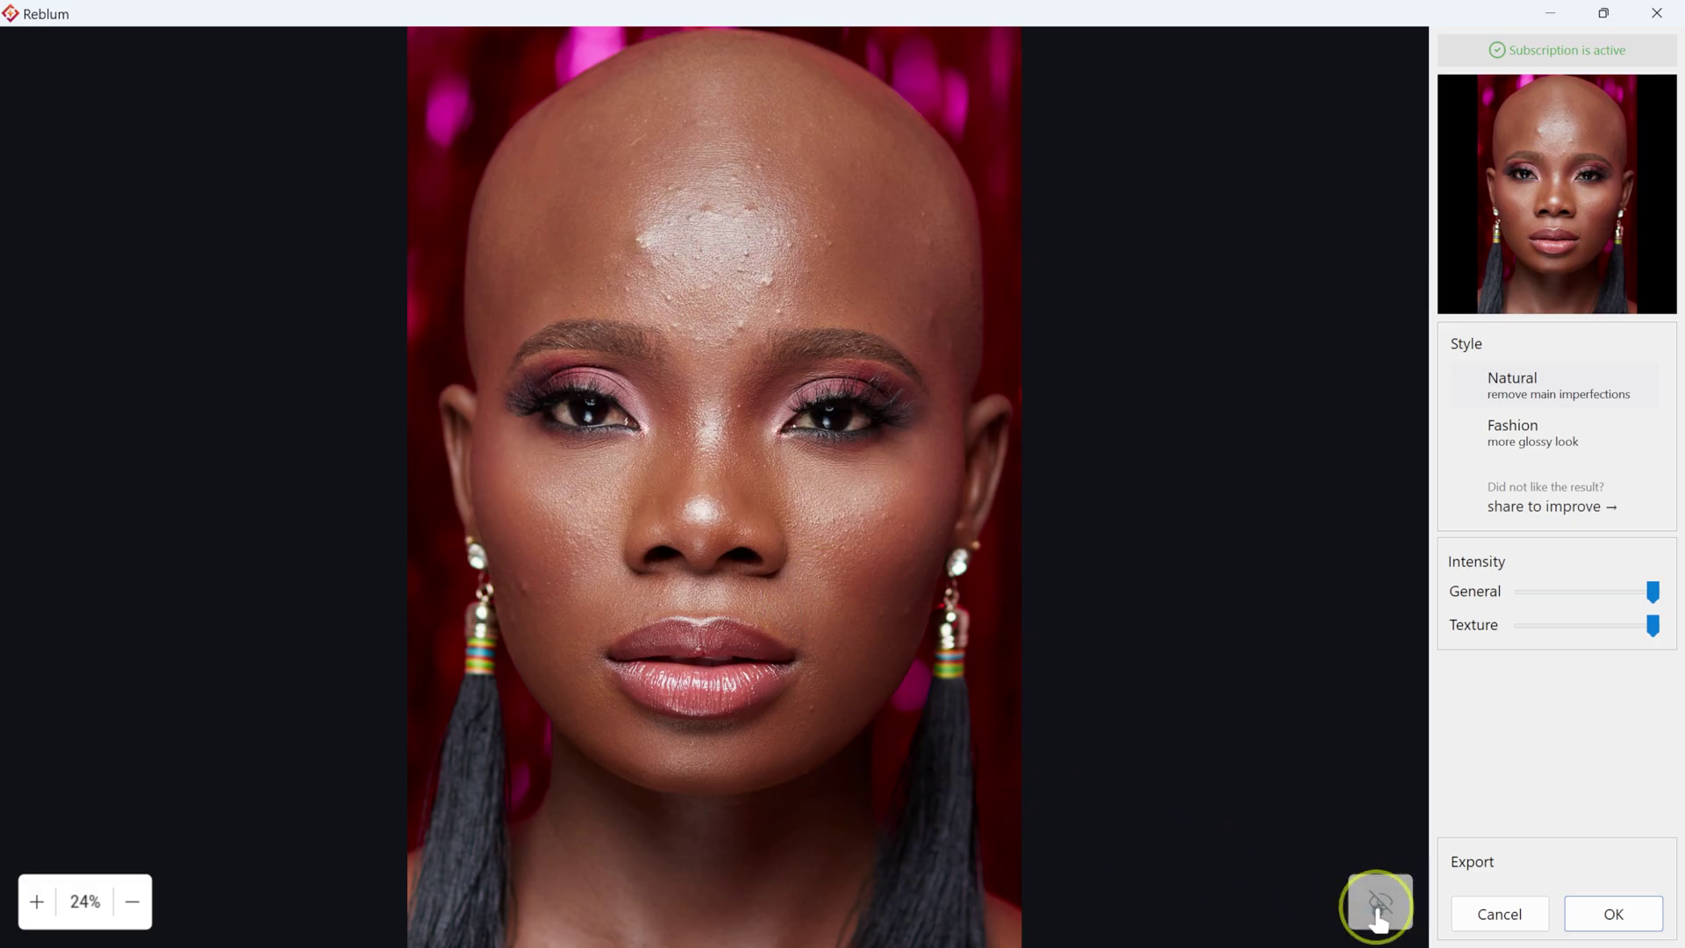
scroll(907, 436, "up", 1)
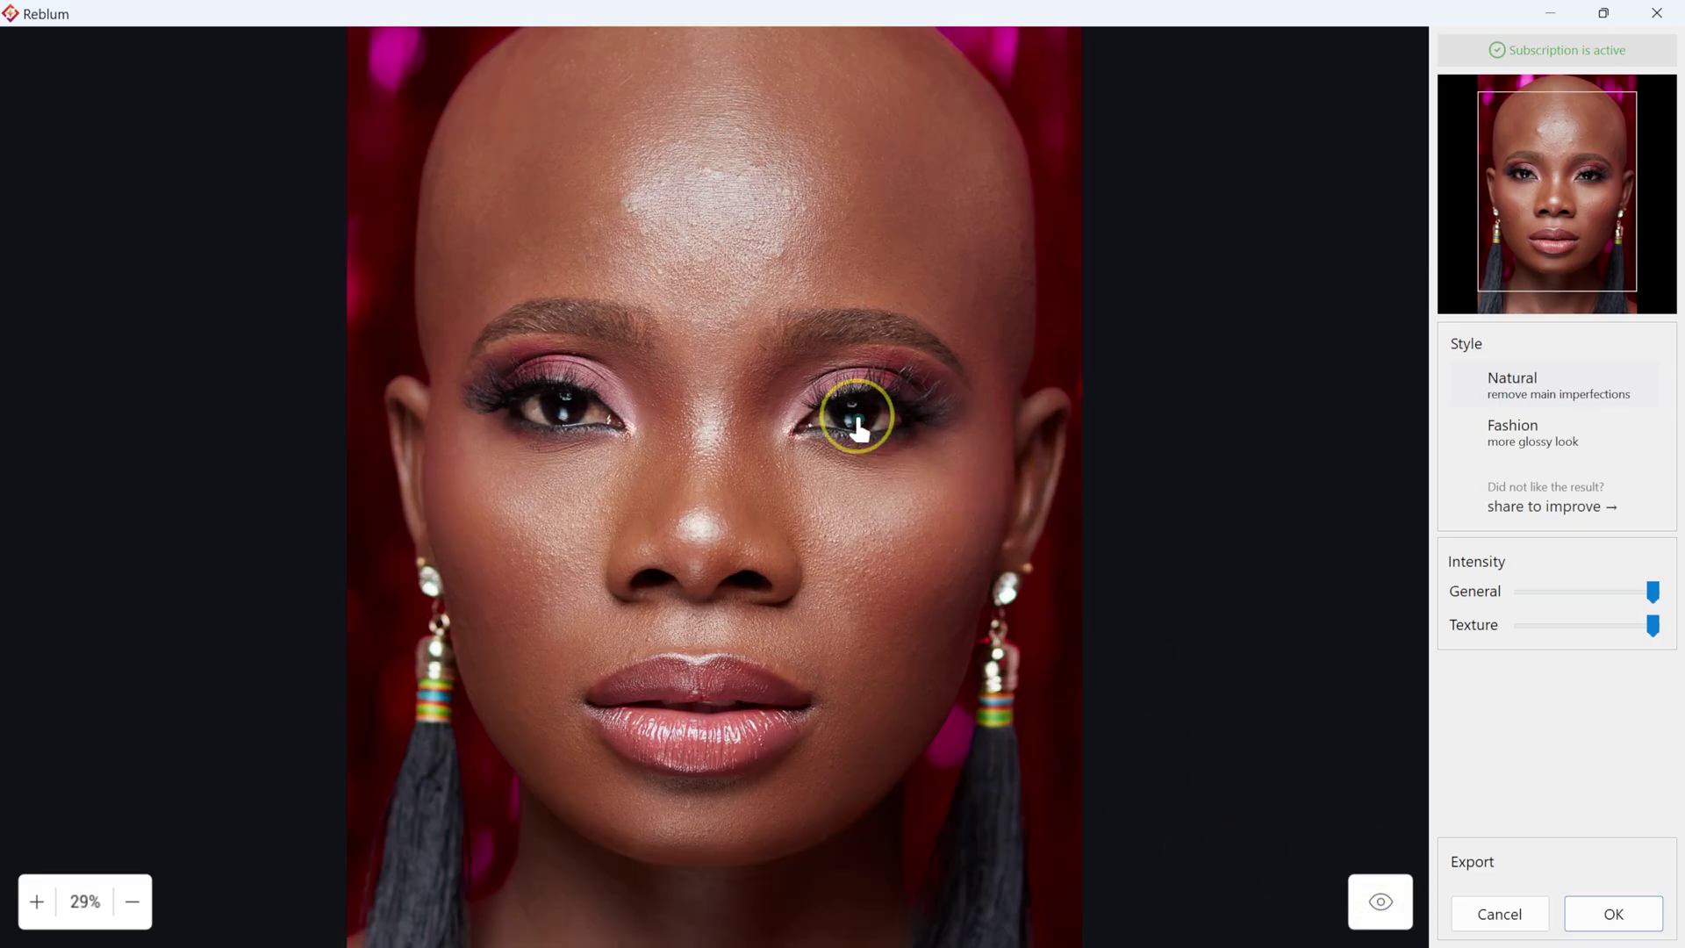
left_click(1383, 905)
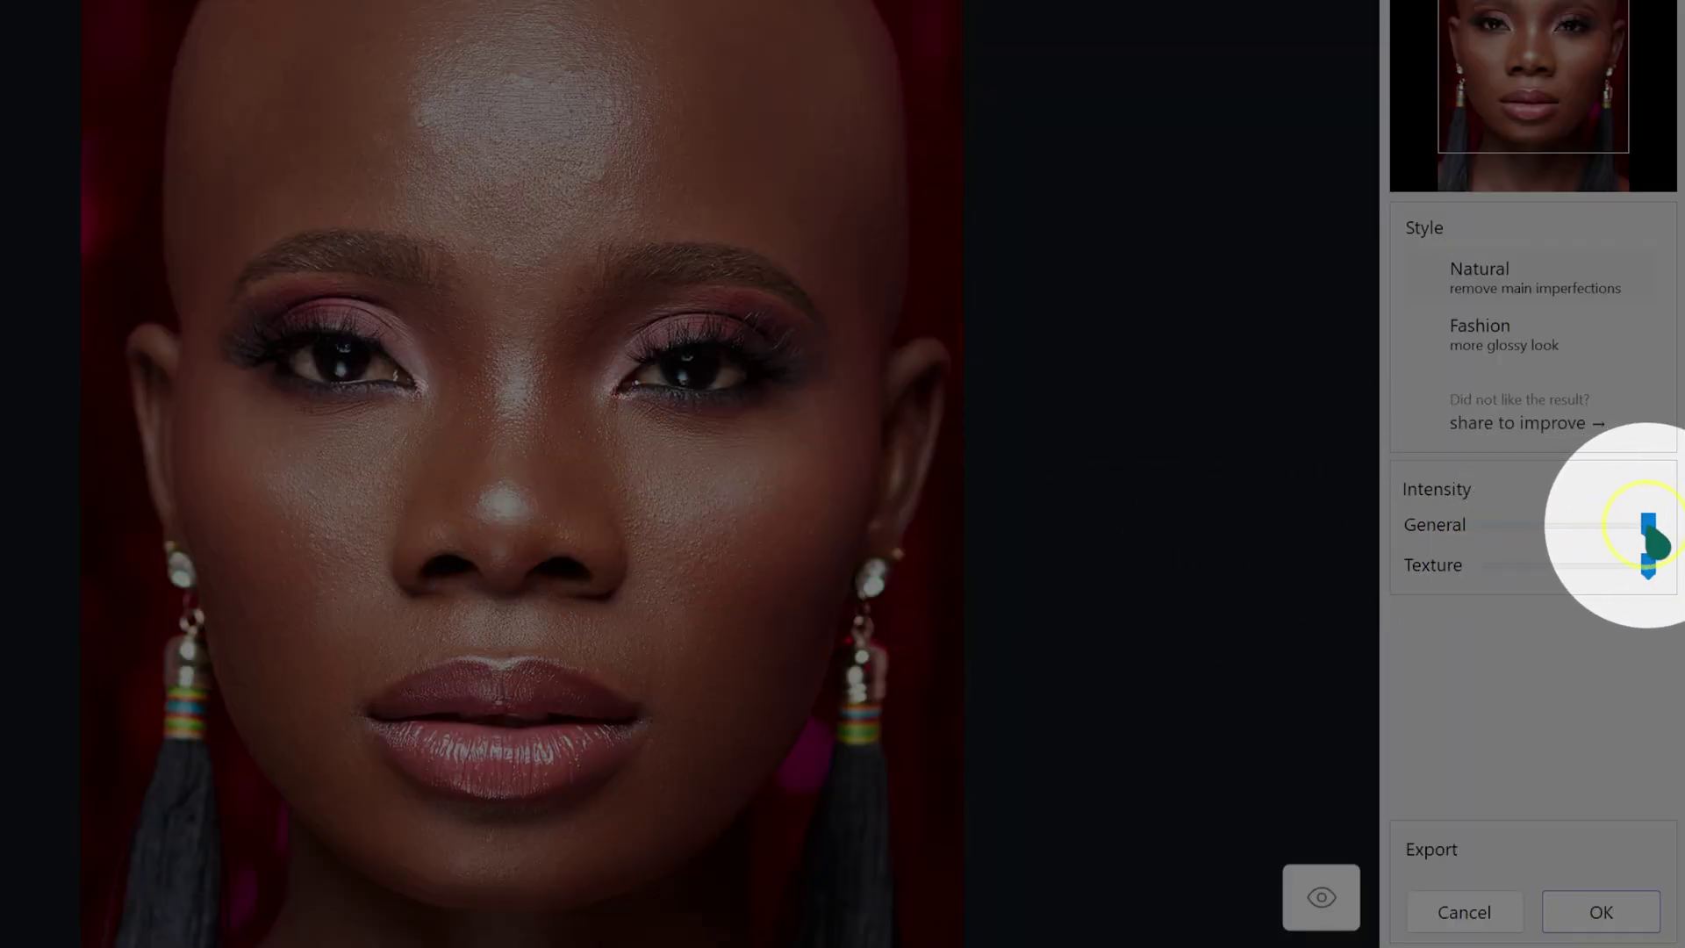
Step: Try the Natural style with General and then Texture intensity at about half, and compare the full-intensity result with the original
left_click_drag(1646, 524, 1632, 525)
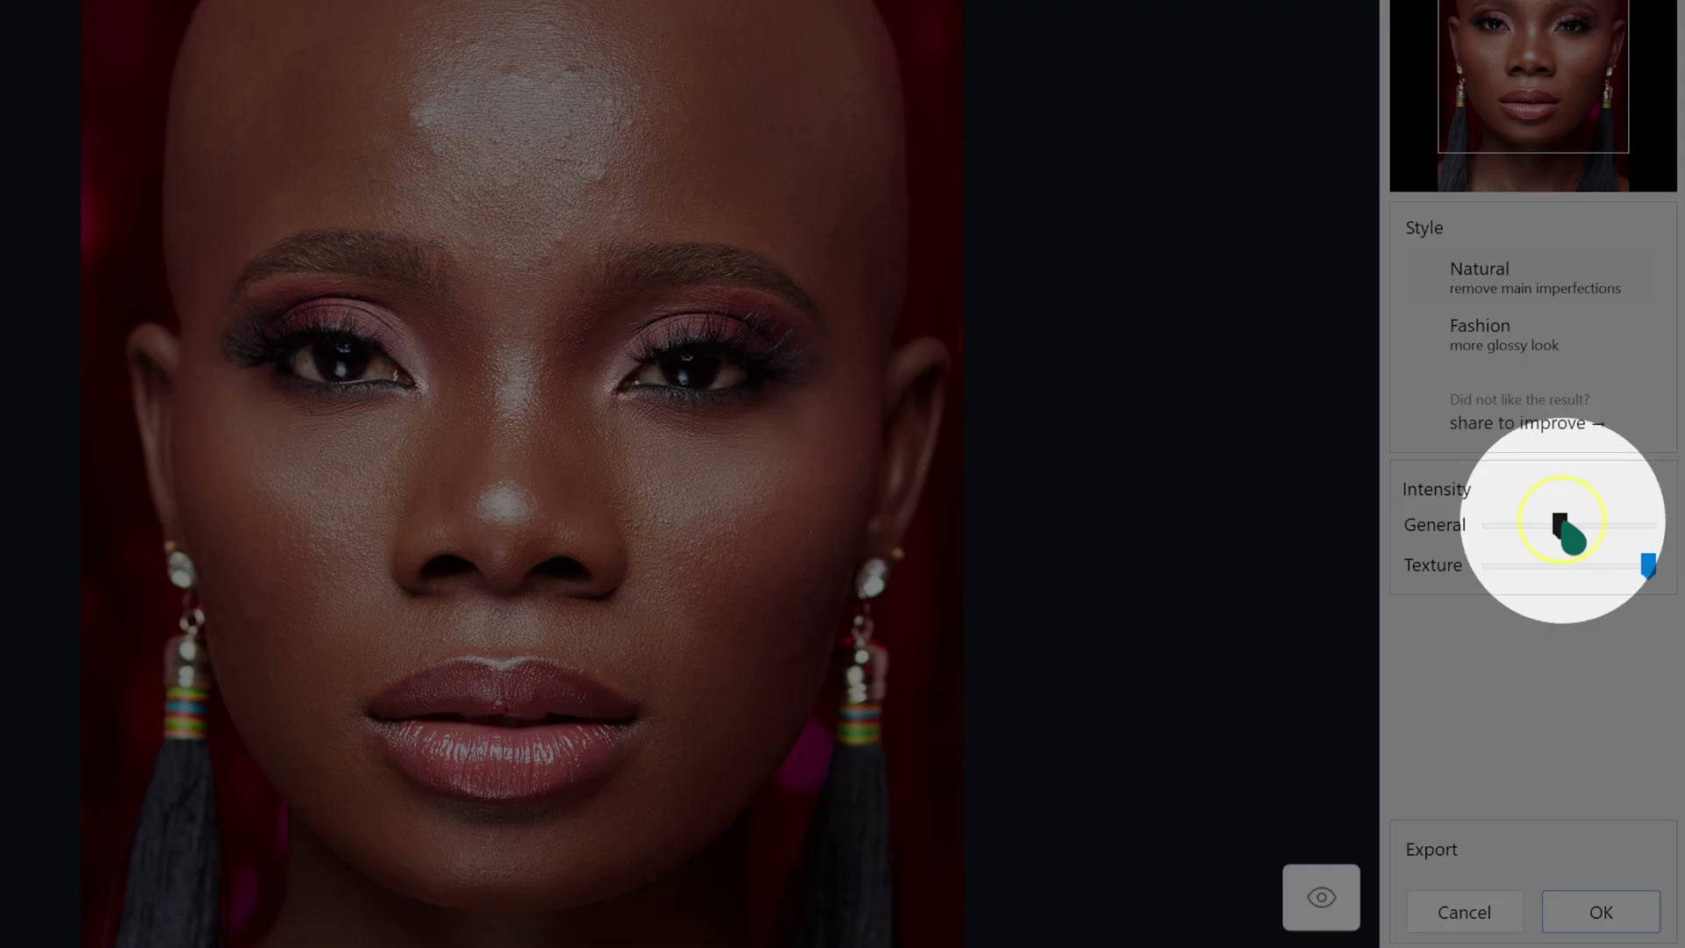
left_click_drag(1561, 527, 1661, 524)
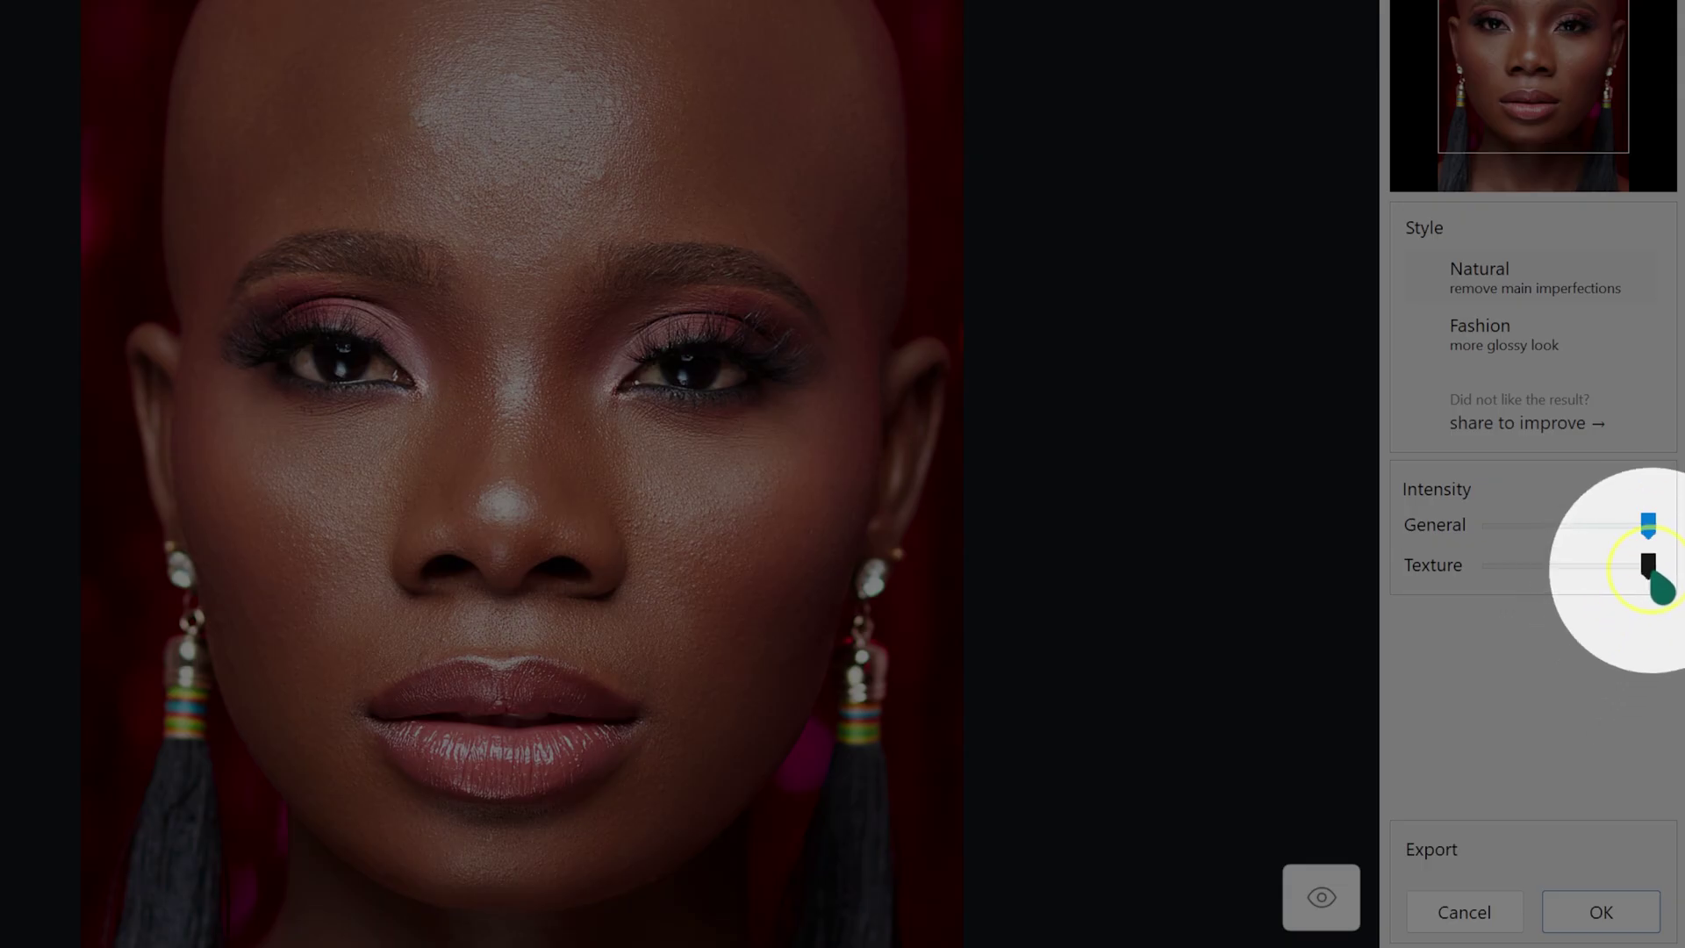
left_click_drag(1650, 571, 1560, 568)
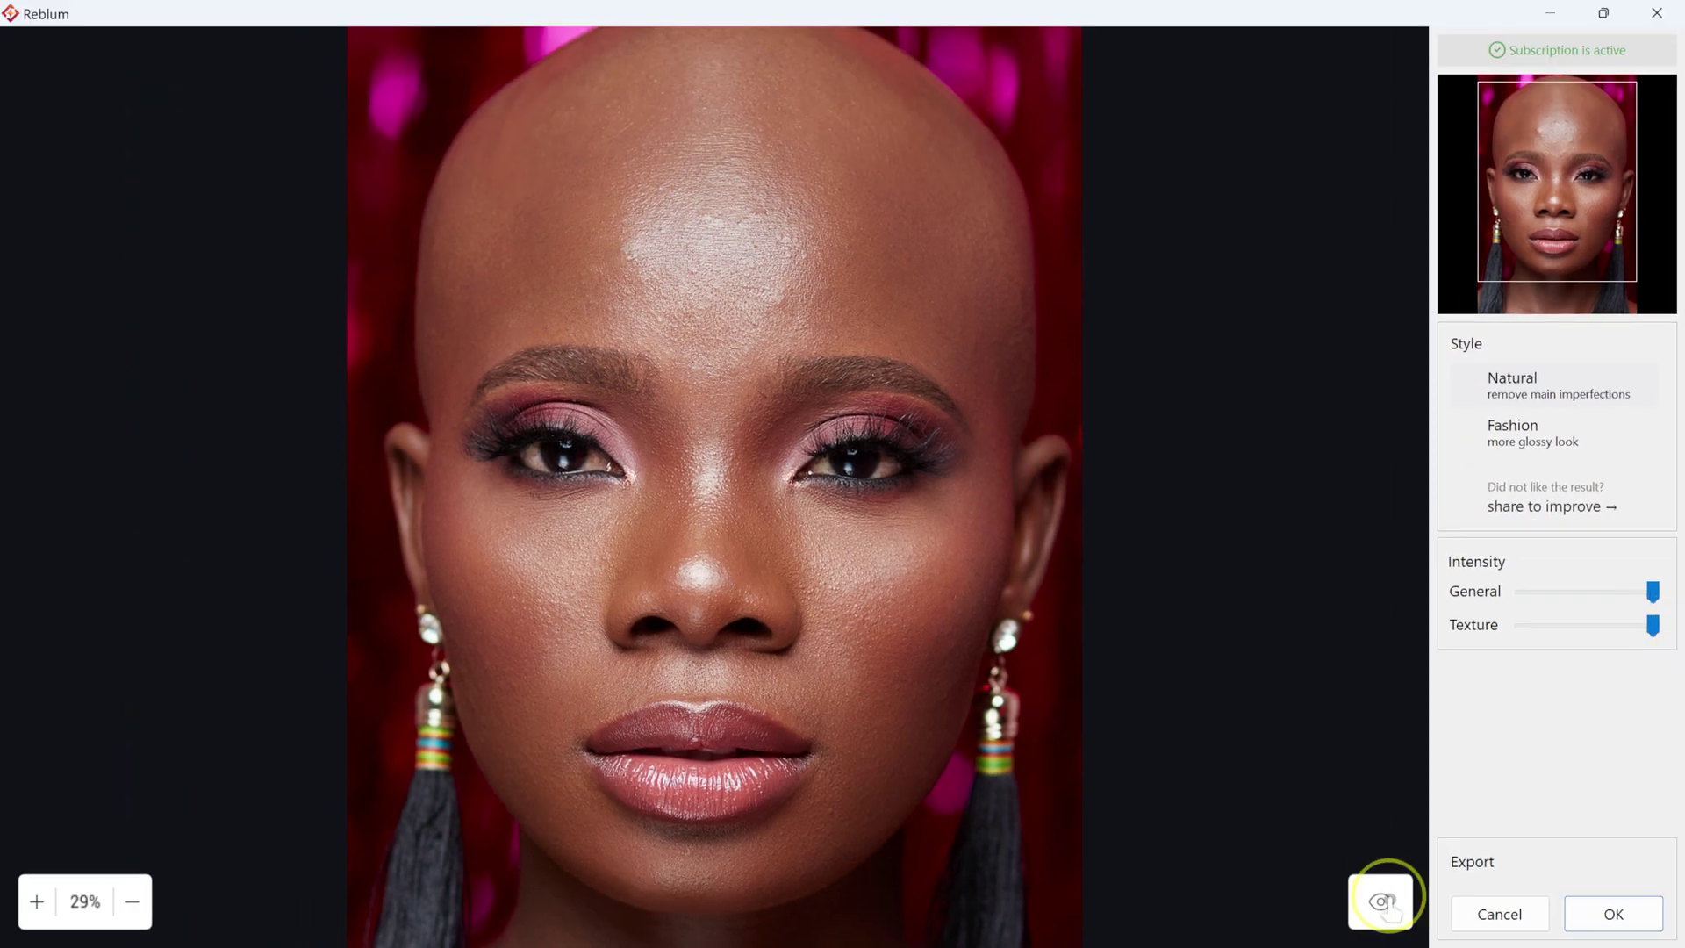
left_click(1330, 903)
left_click(1385, 904)
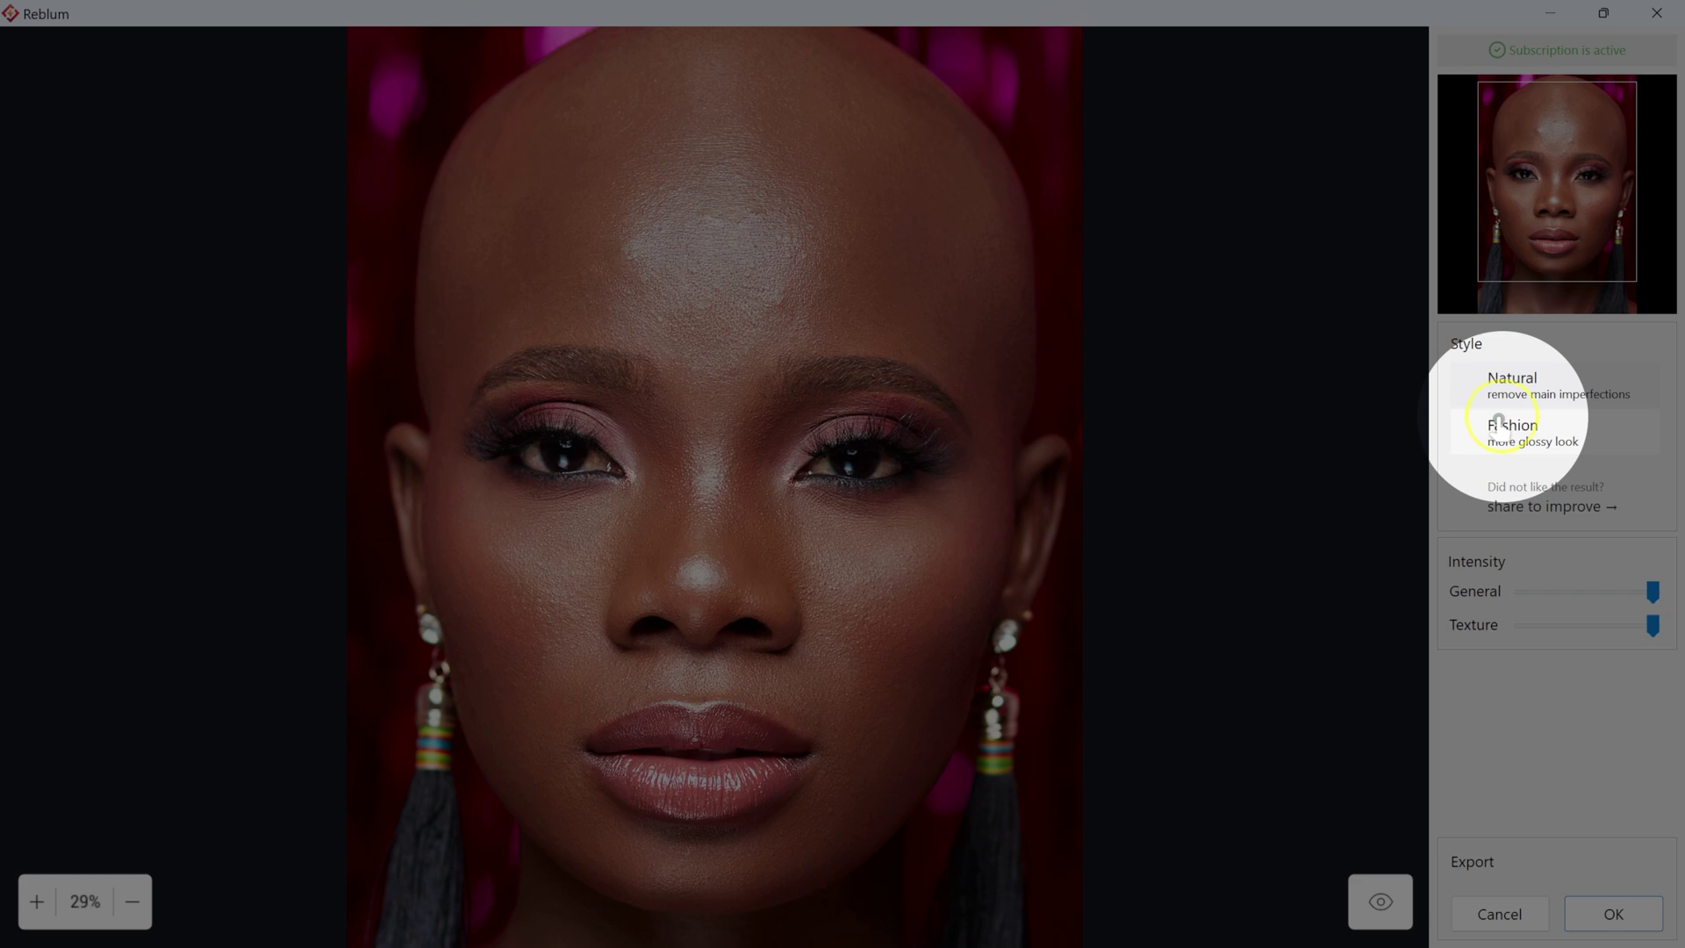
Step: Switch the retouch style to Fashion and inspect the forehead skin up close
left_click(1498, 426)
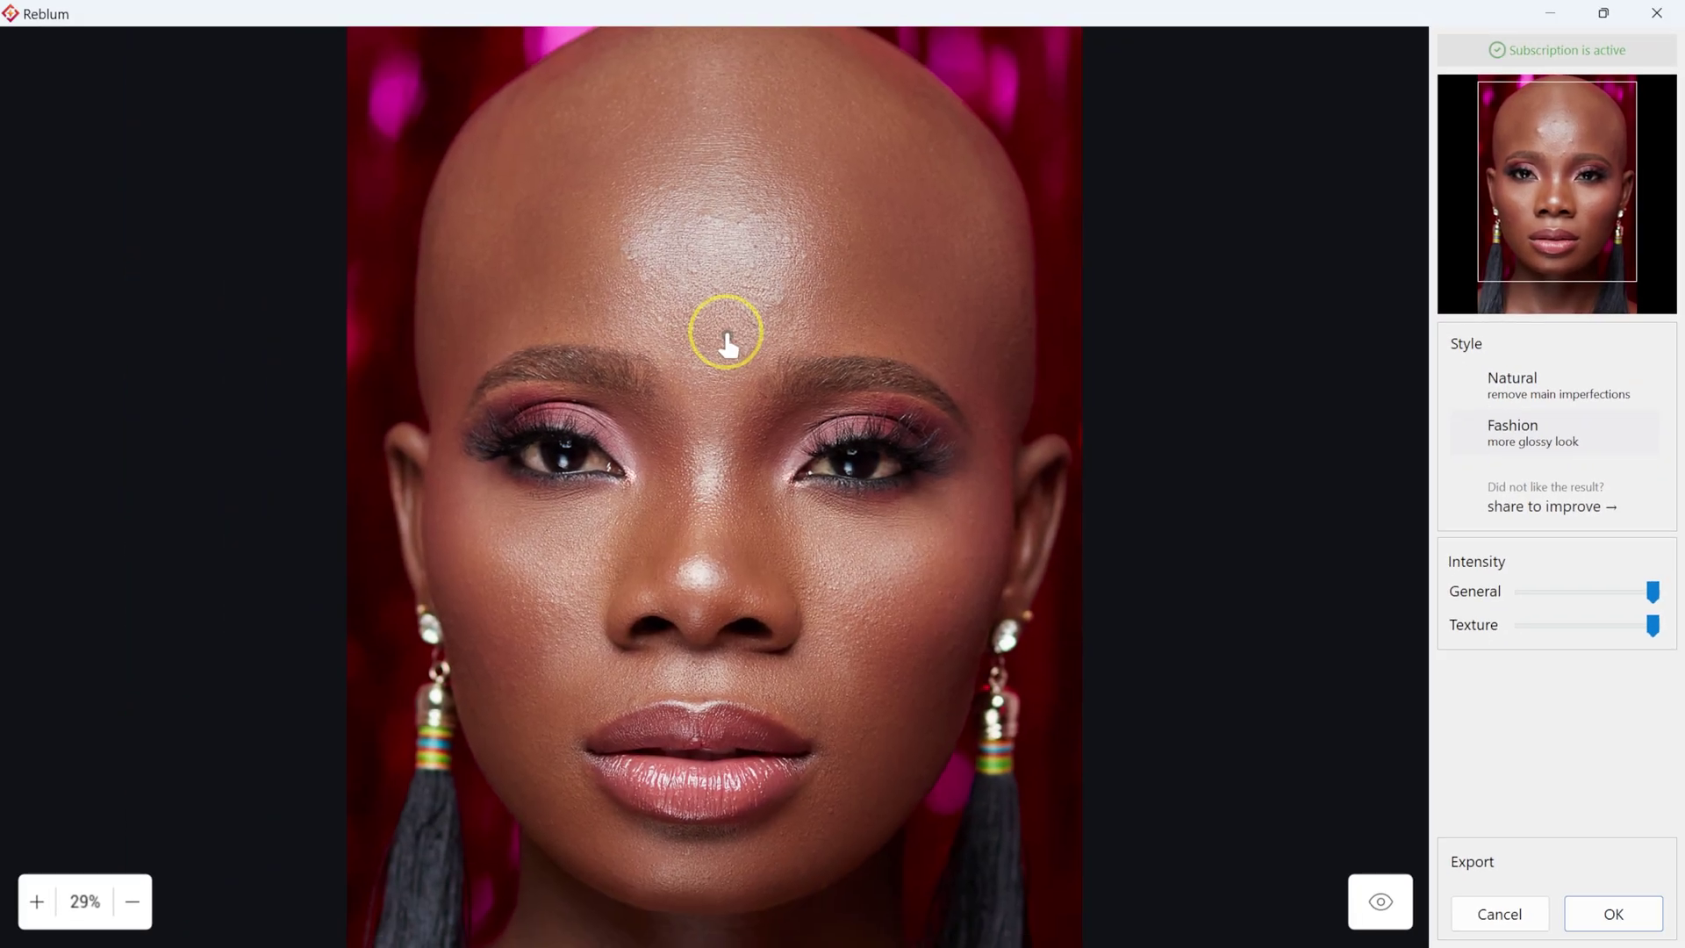
scroll(727, 343, "up", 1)
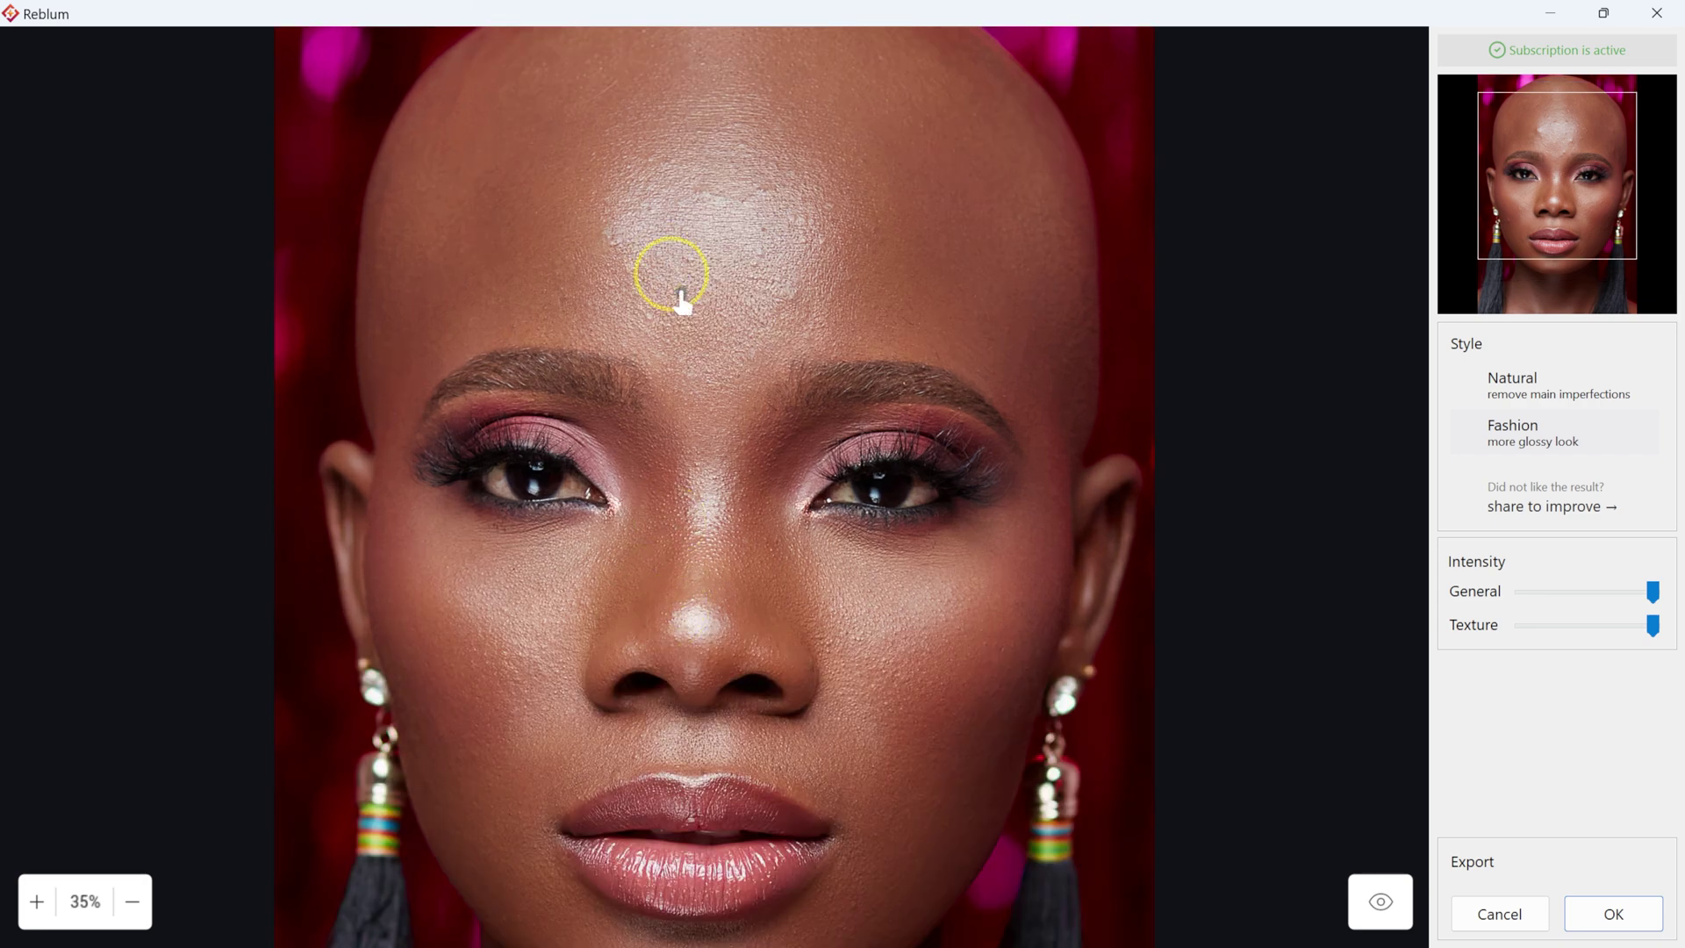
scroll(854, 621, "down", 1)
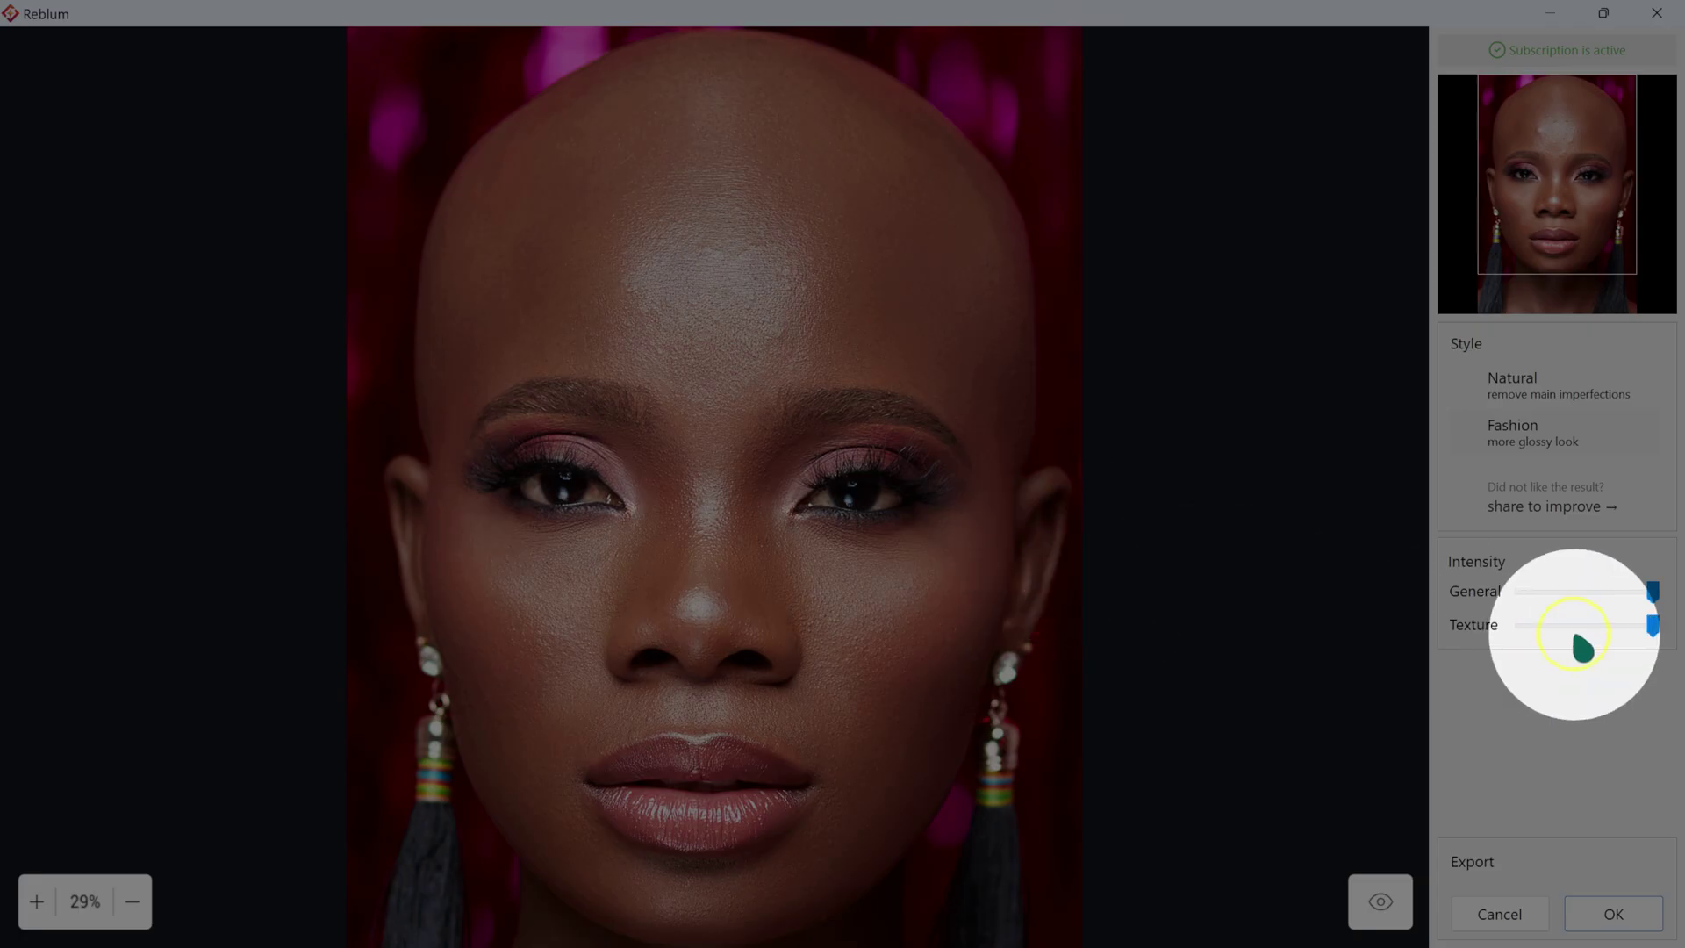
Step: Try lower General and Texture intensities on the Fashion style and compare the preview with the original
left_click_drag(1655, 600, 1595, 601)
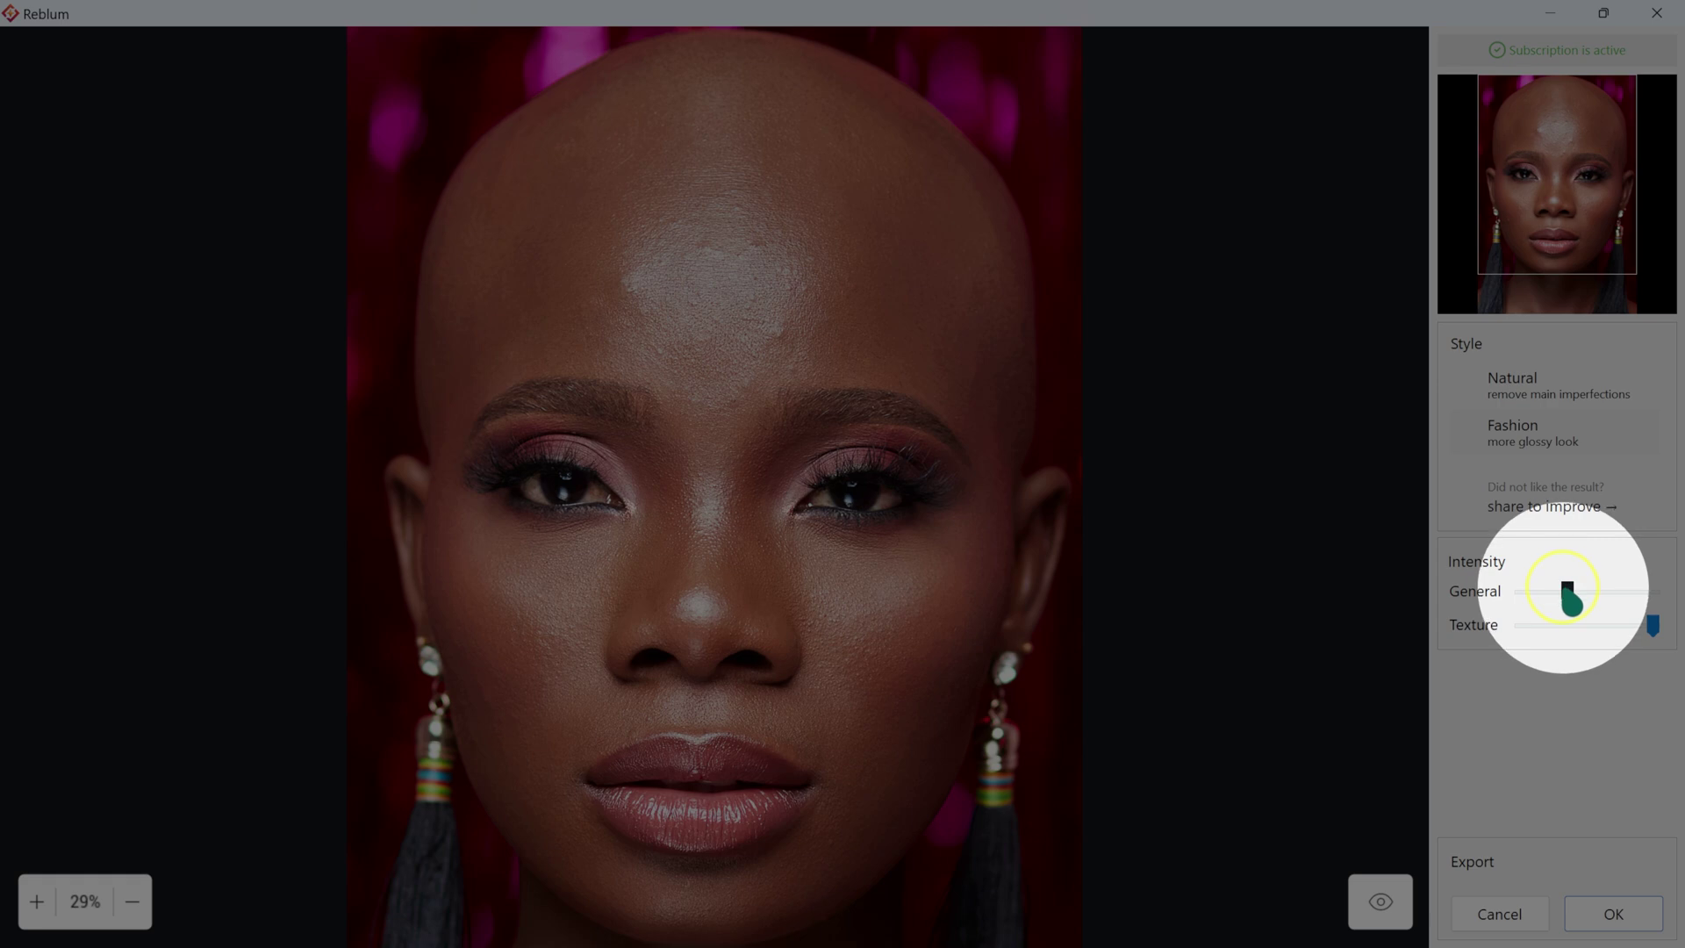
left_click_drag(1571, 600, 1681, 606)
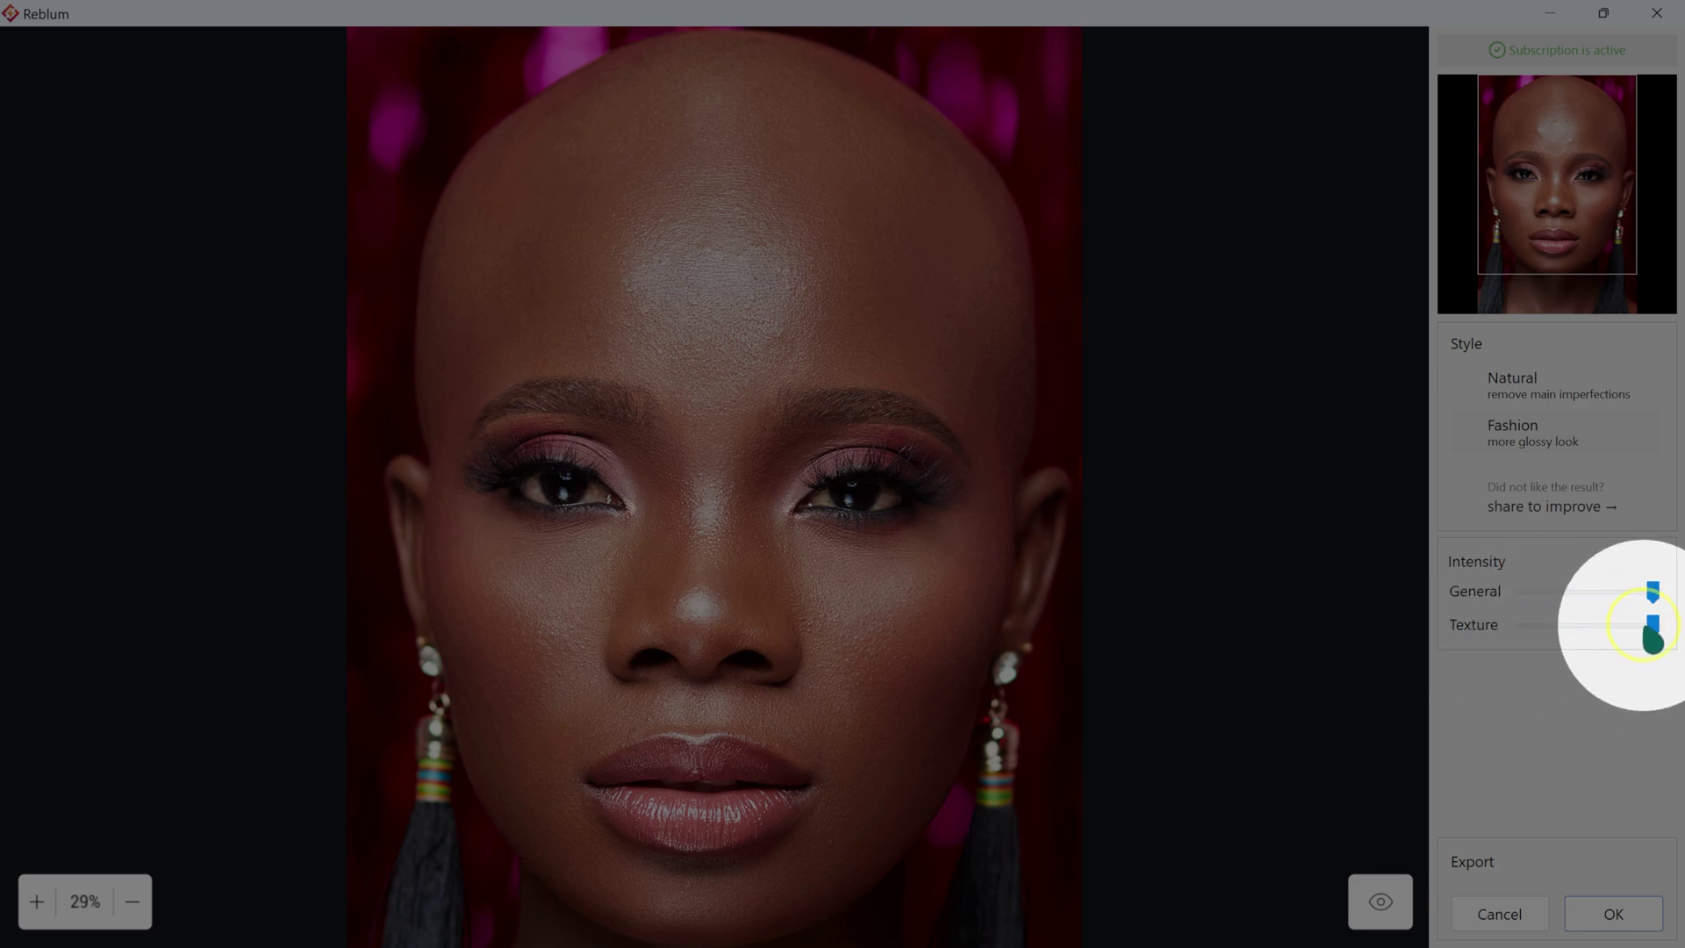
left_click_drag(1653, 628, 1603, 628)
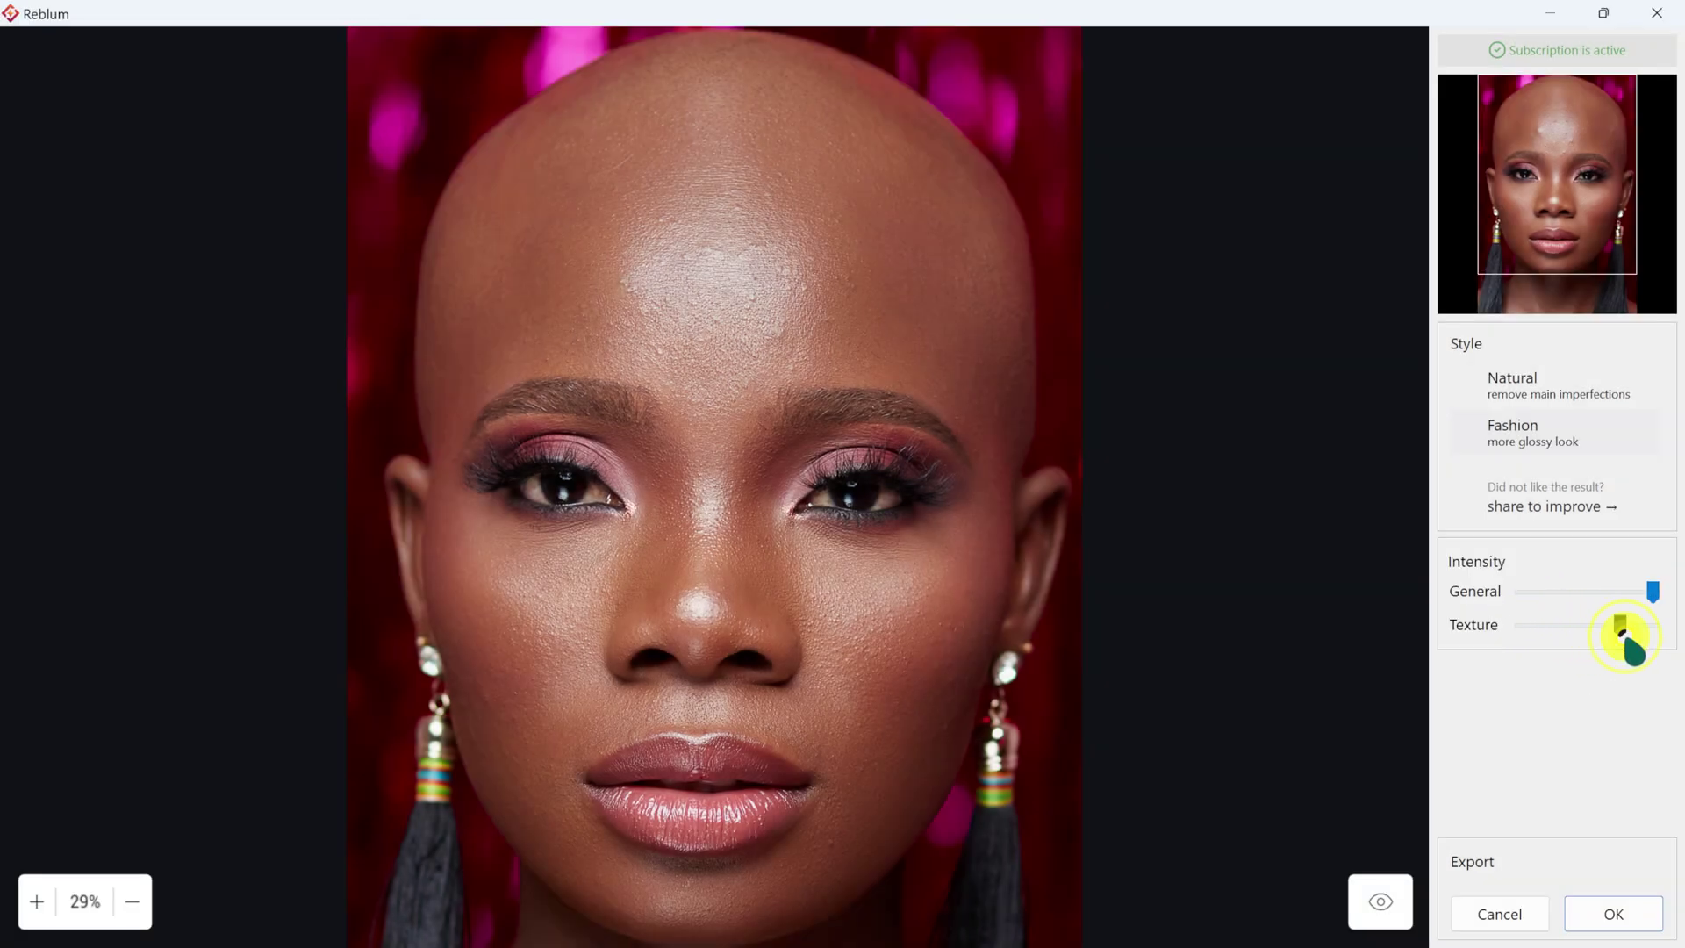
left_click(1395, 913)
left_click(1548, 452)
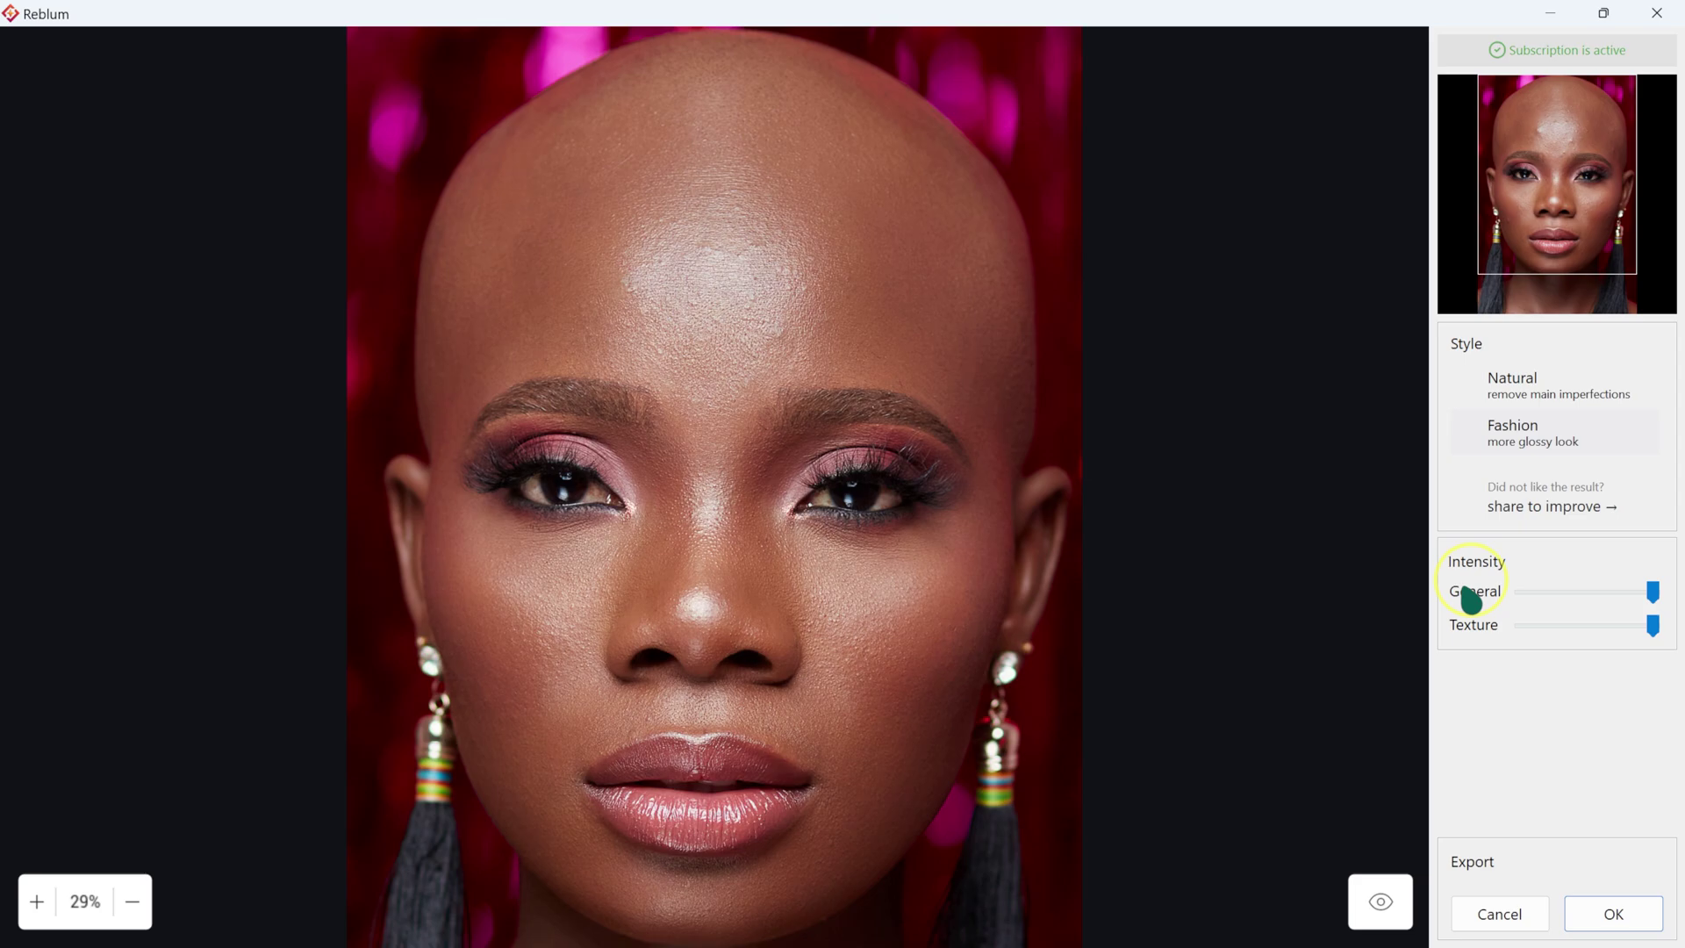
Step: Apply the Fashion style retouch at full General and Texture intensity to the portrait, and collapse the Actions panel
left_click(1613, 914)
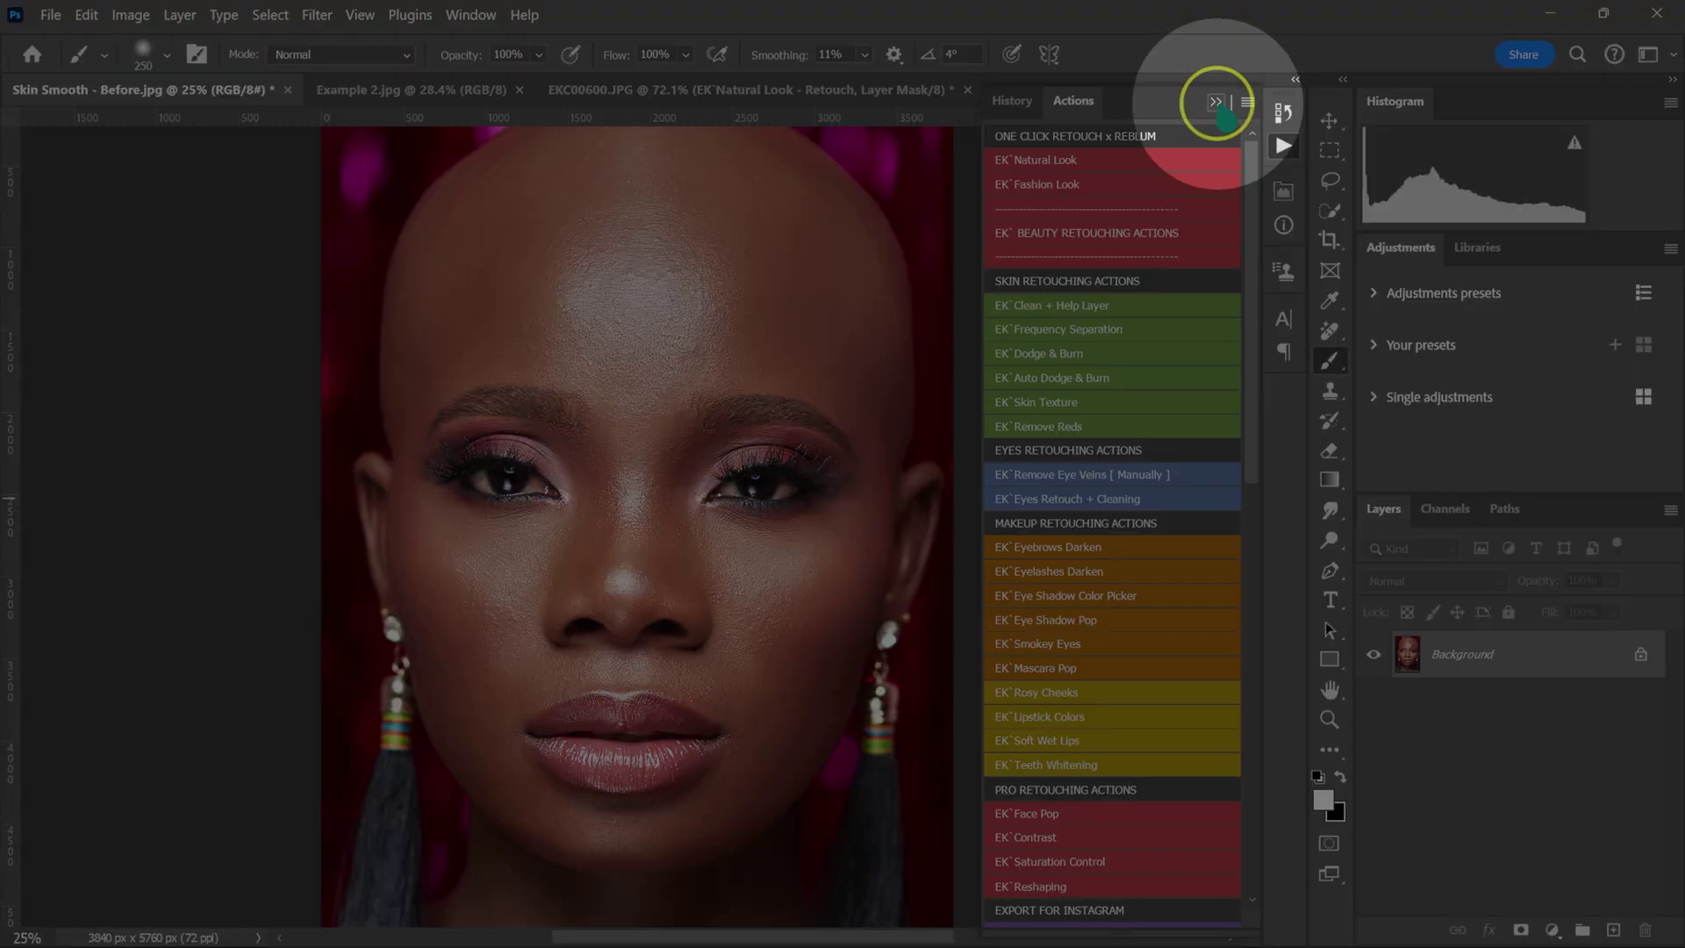
left_click(1215, 102)
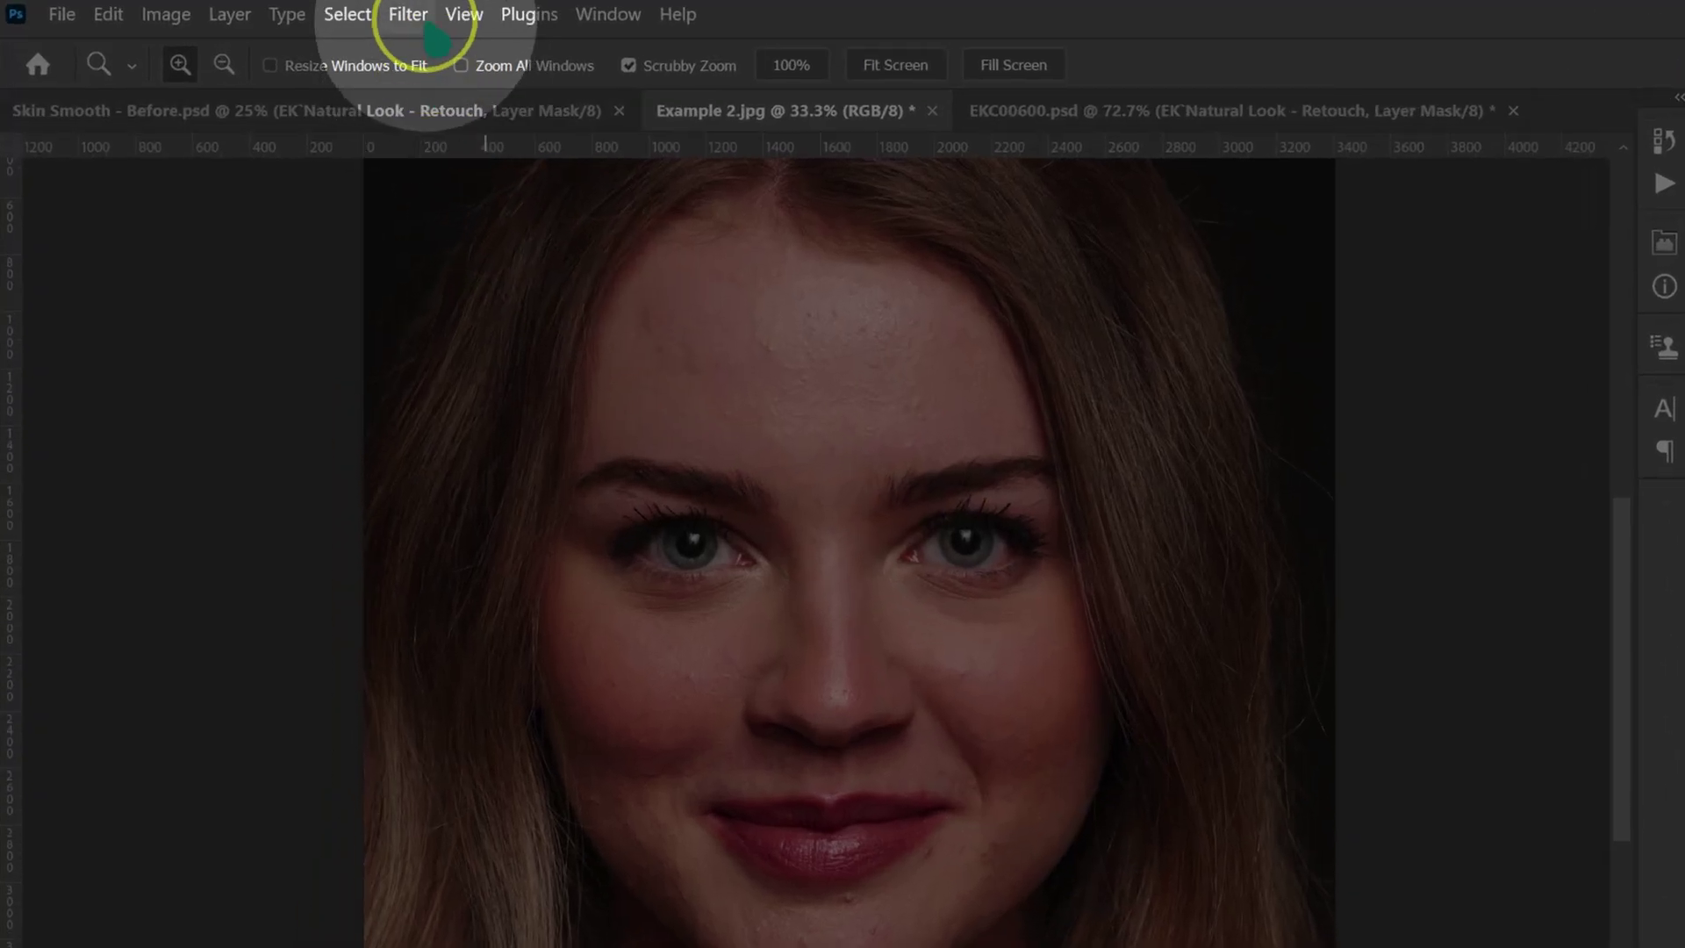
Step: Open the Reblum Retouch filter on the Example 2 portrait and maximize its window
left_click(317, 15)
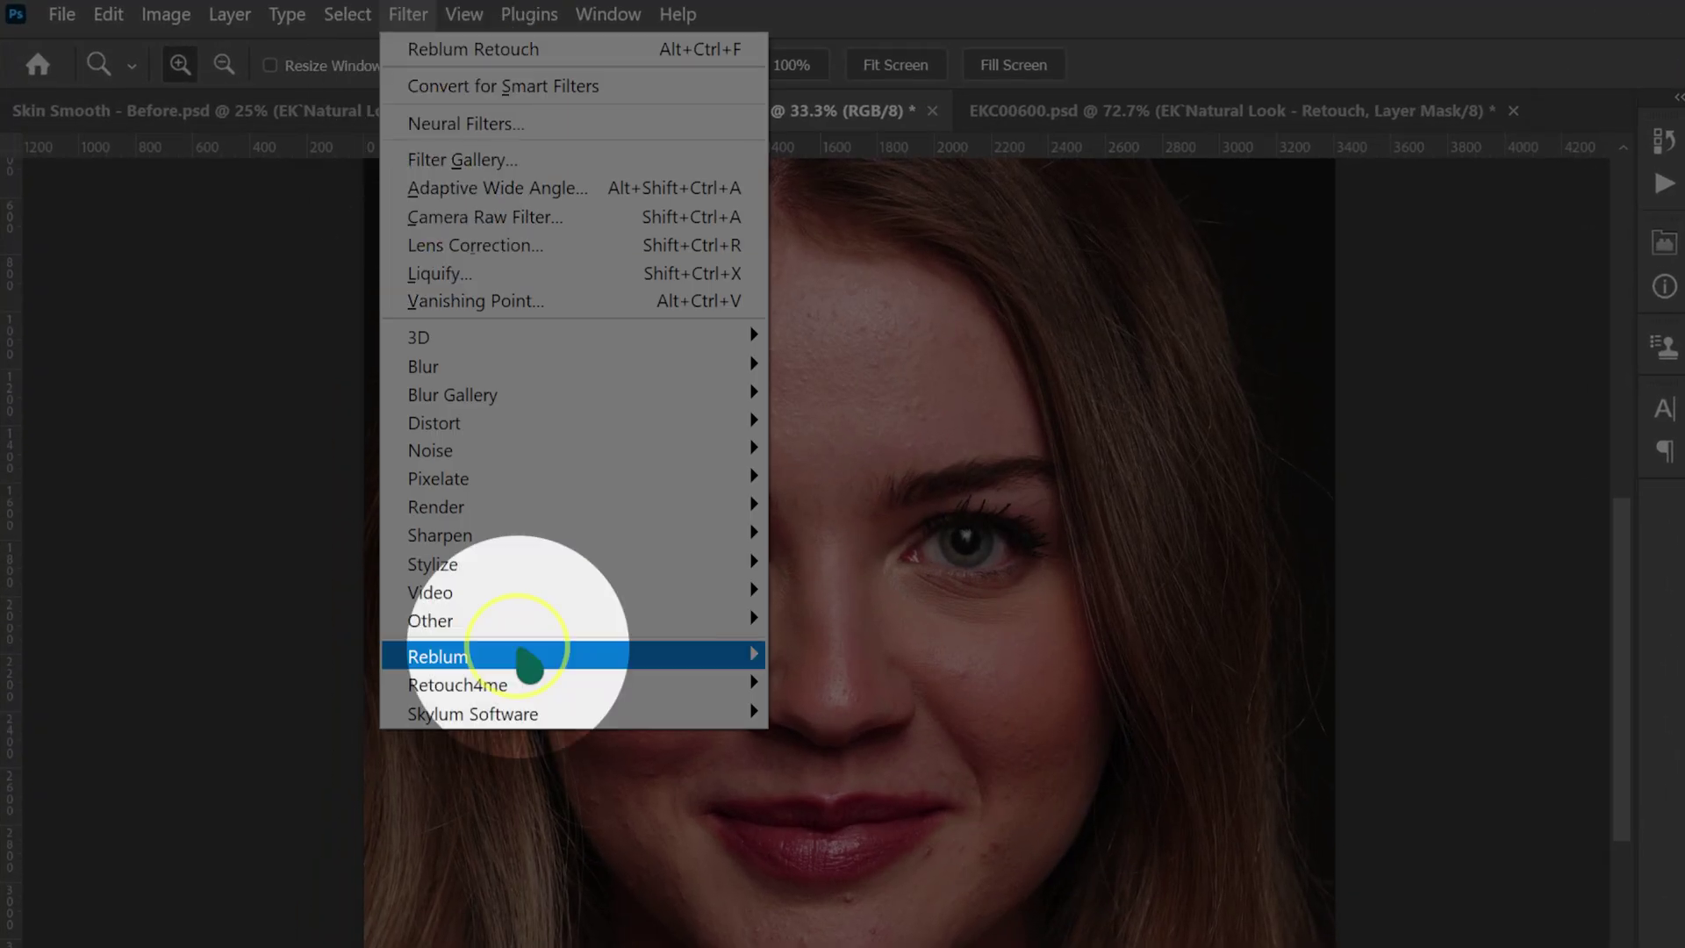
mouse_move(529, 664)
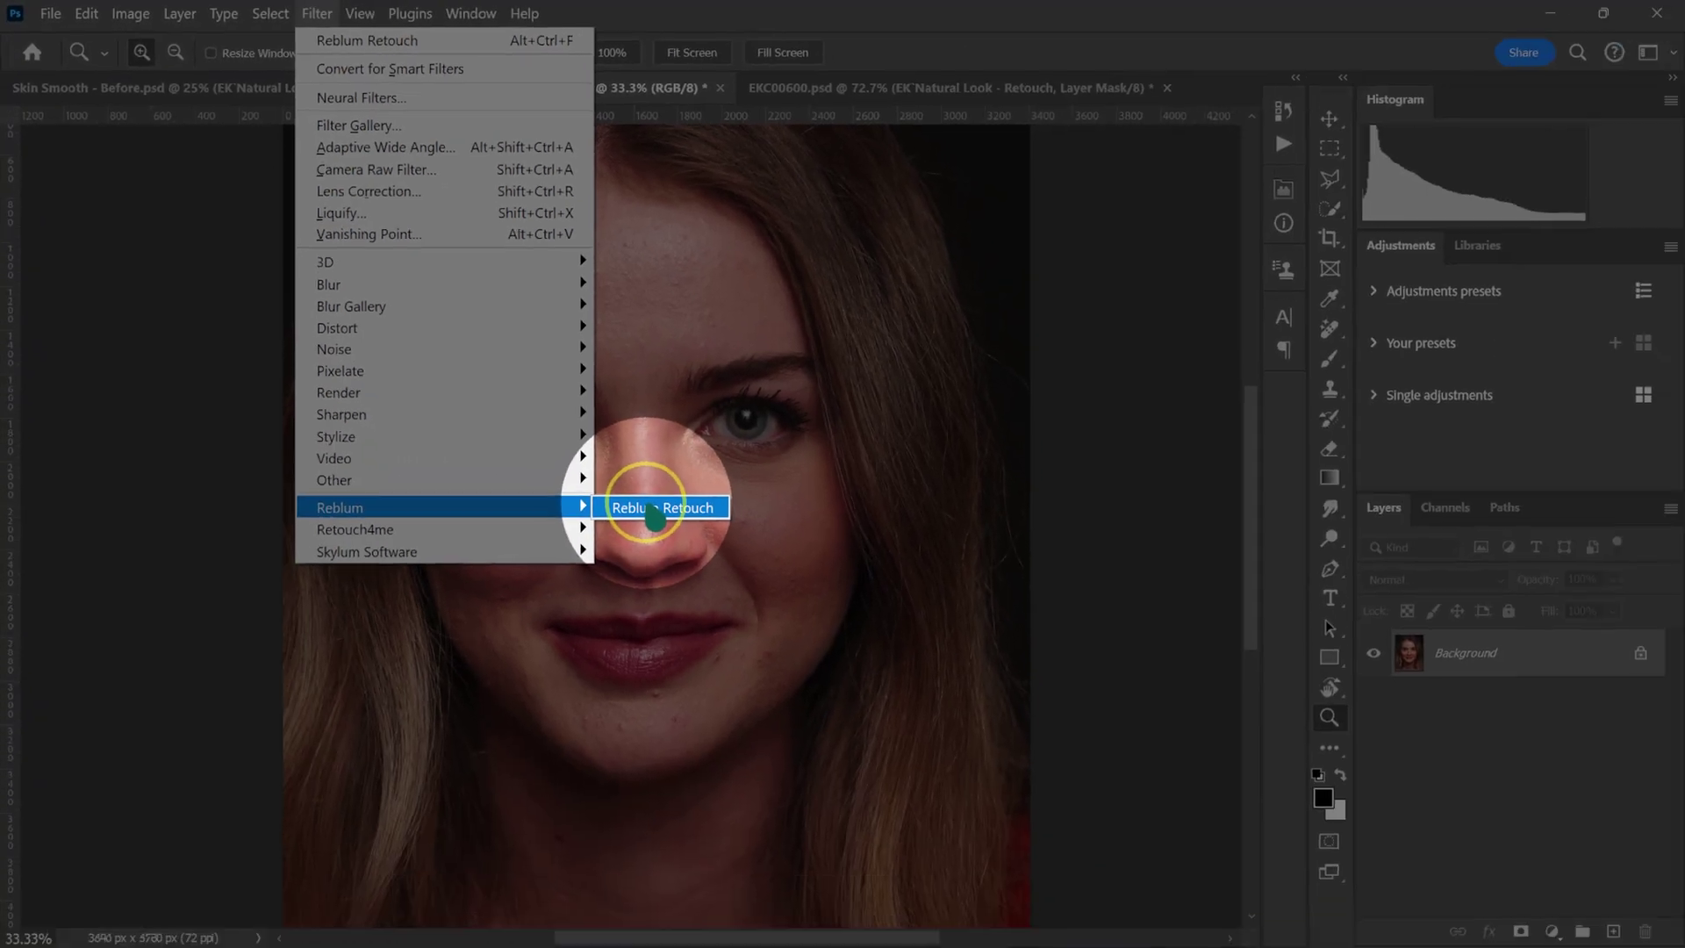
left_click(834, 668)
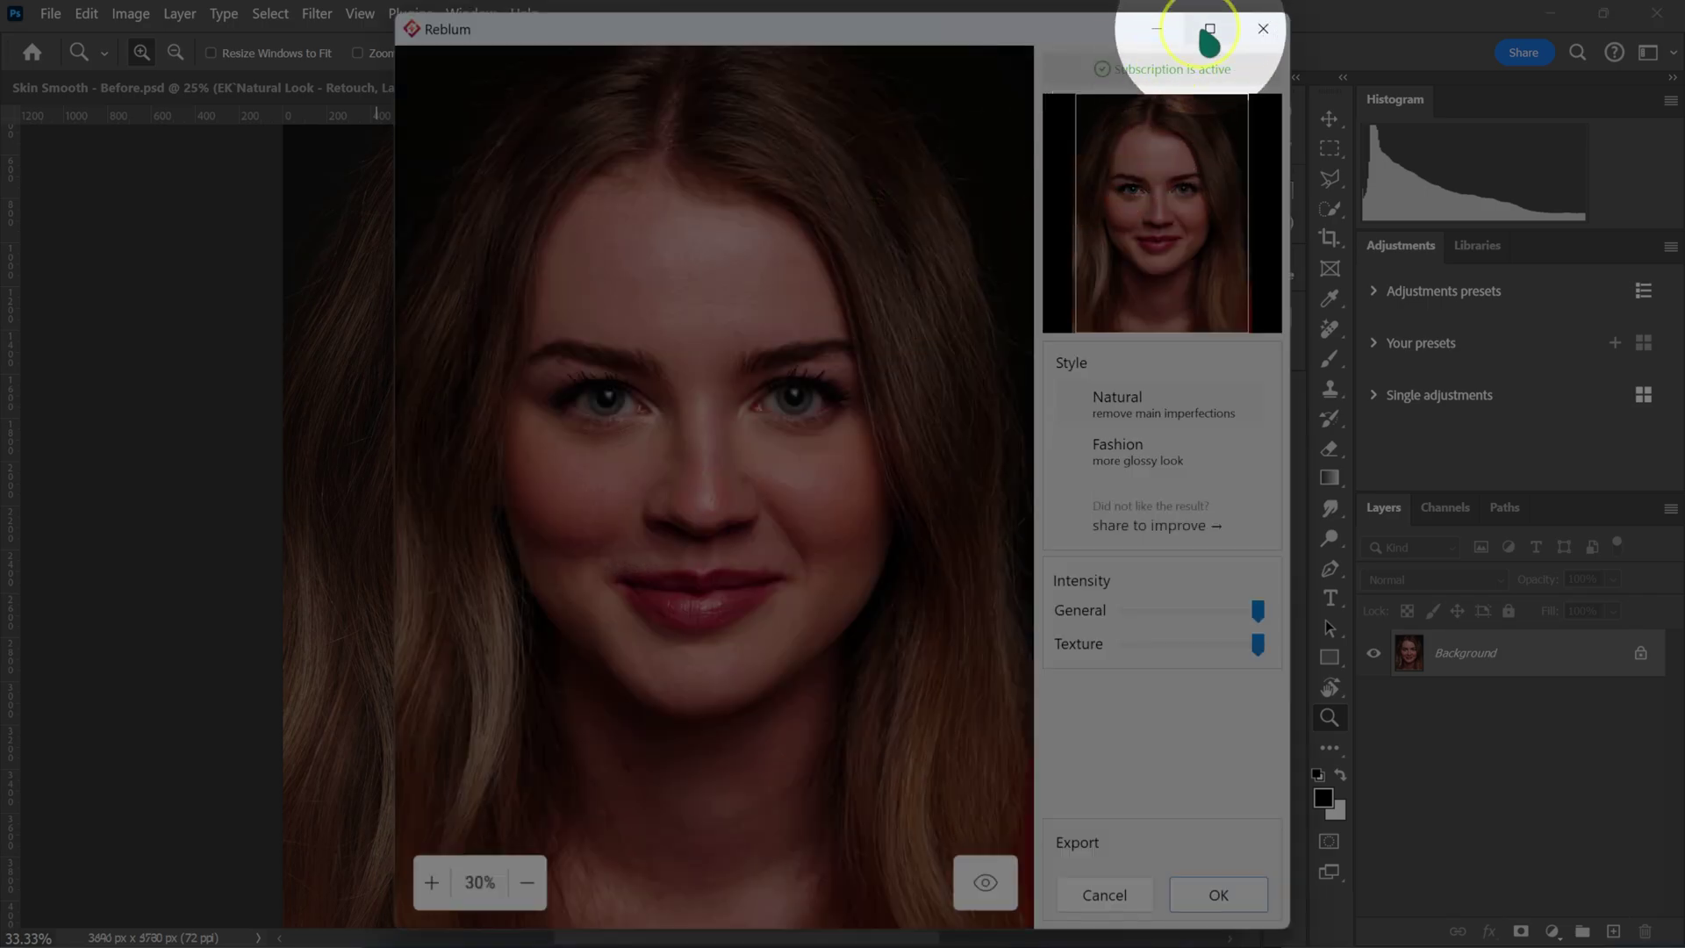
left_click(1200, 30)
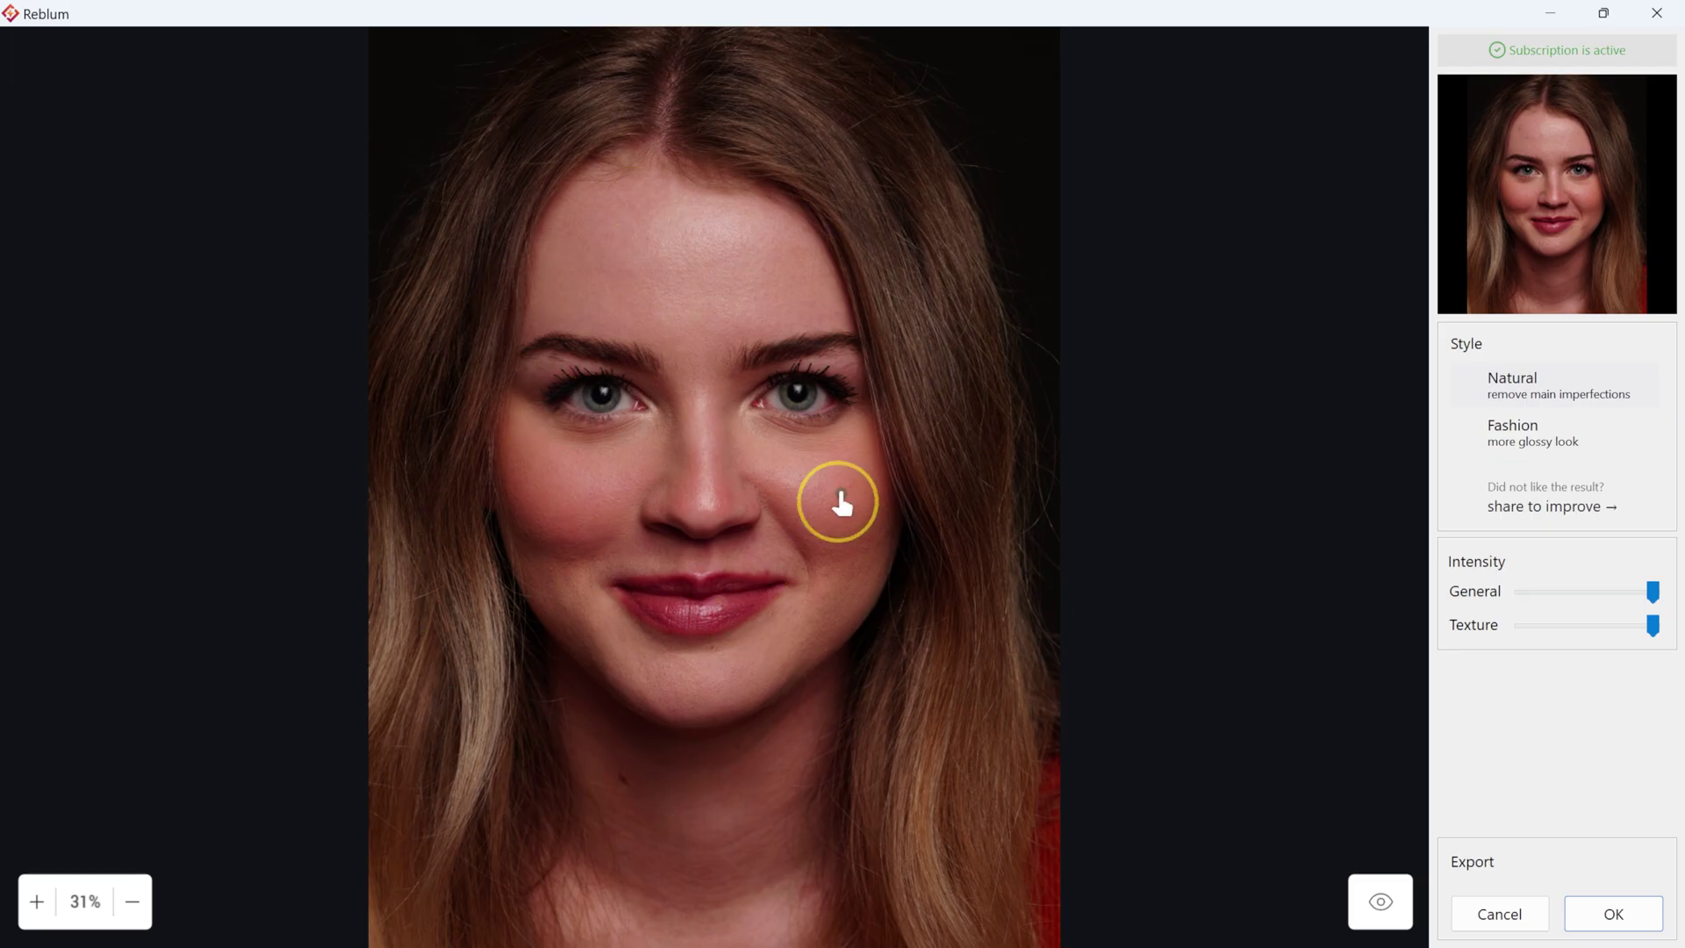
Step: Compare the Natural style retouch at full General and Texture intensity with the original portrait
left_click(1379, 903)
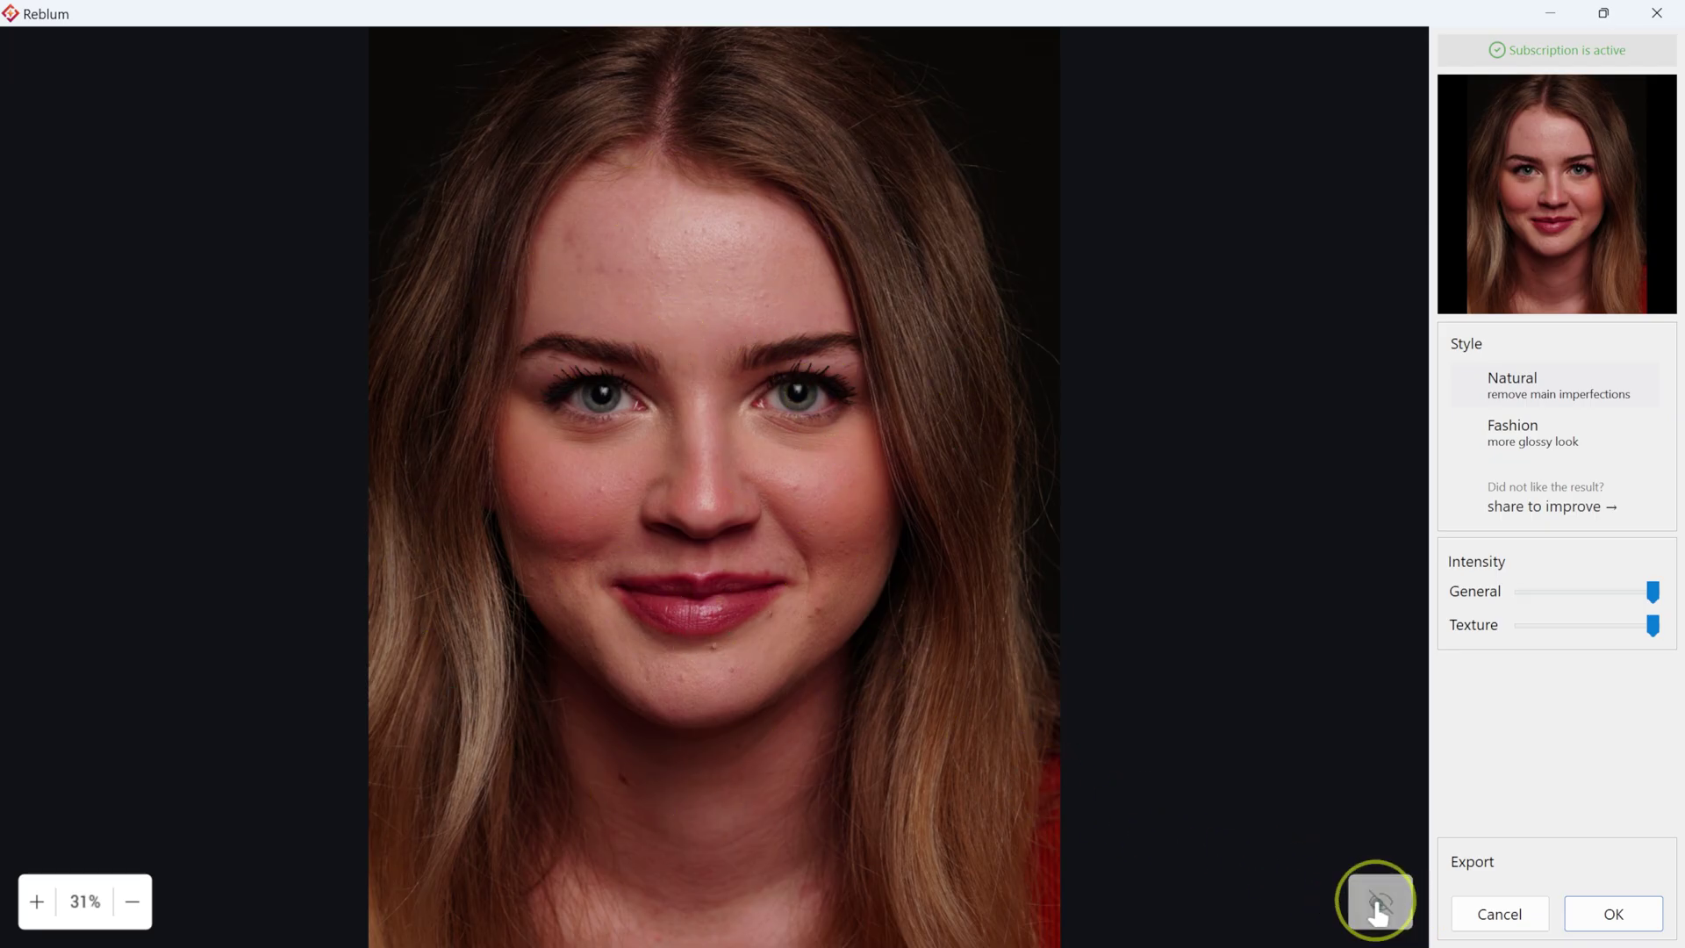
left_click(1376, 901)
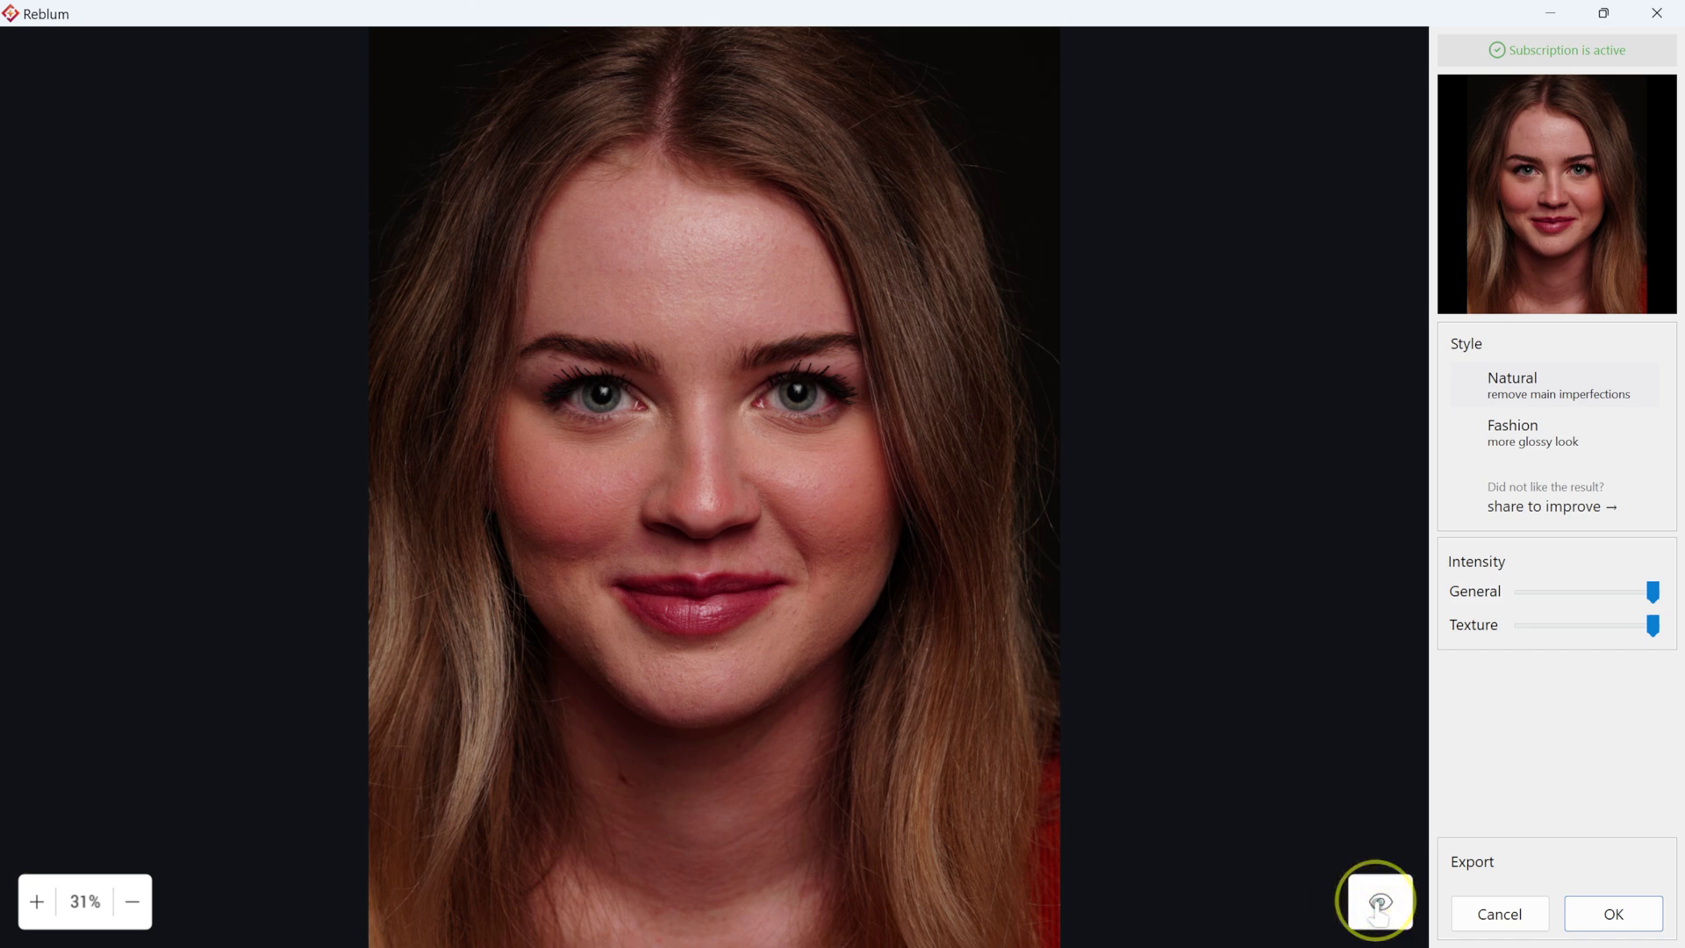
left_click(1379, 910)
left_click(1379, 911)
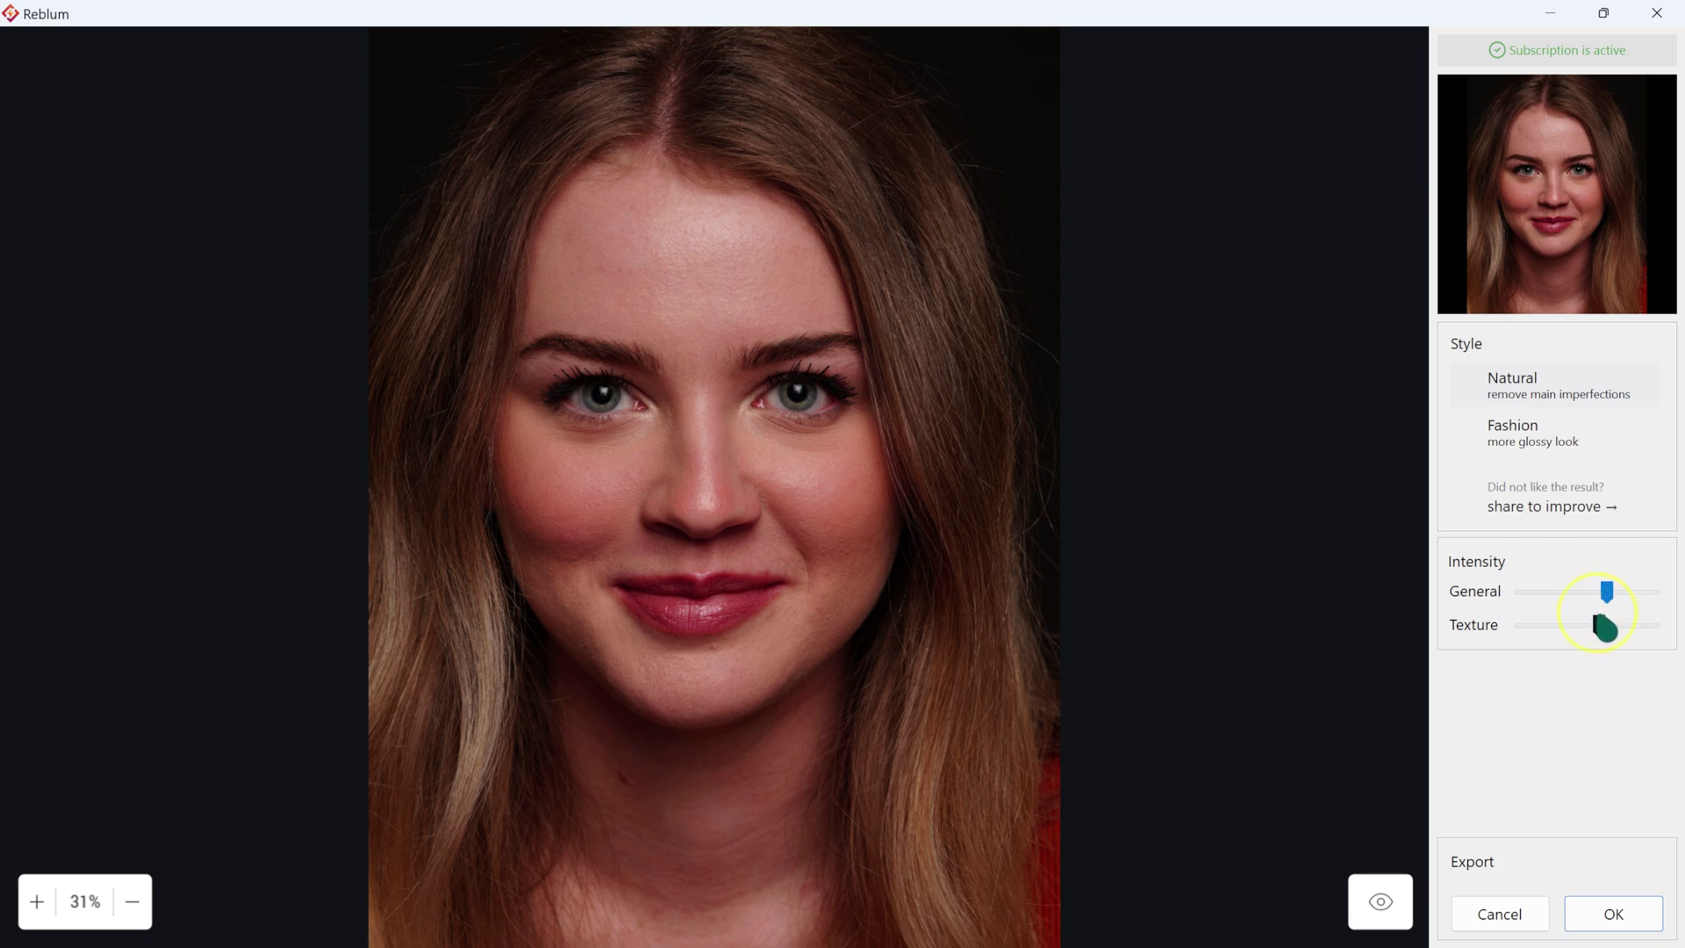
Step: Try reduced General and Texture intensity on the Natural style against the original, and return both to full
left_click(1380, 901)
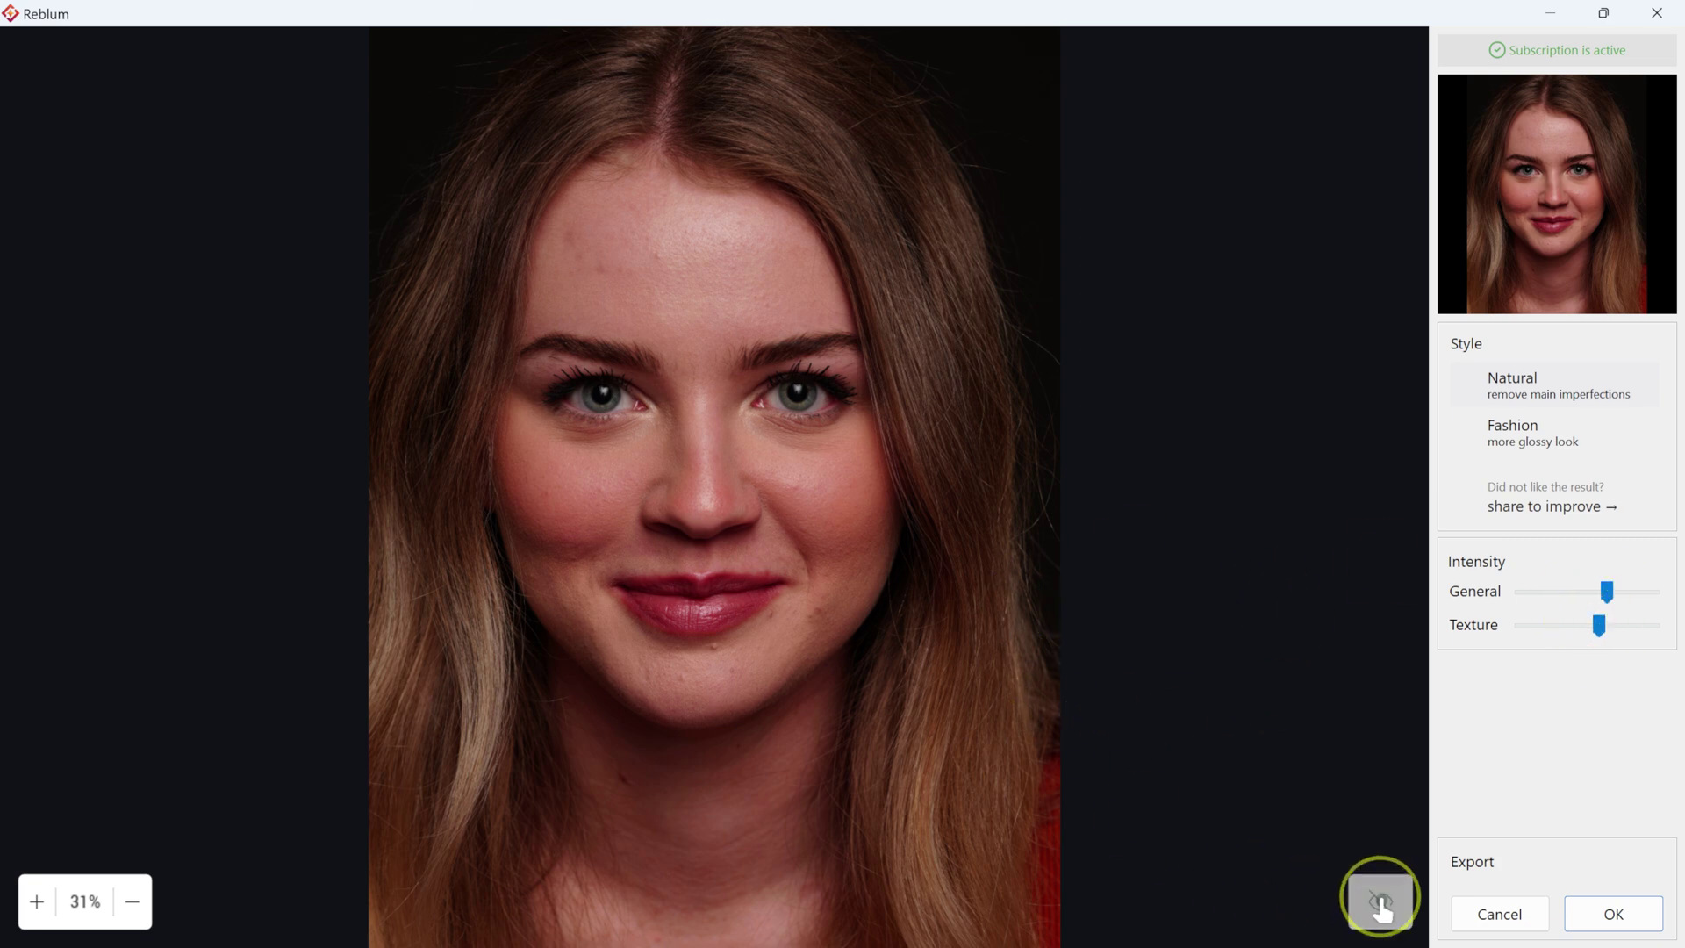
left_click(1380, 901)
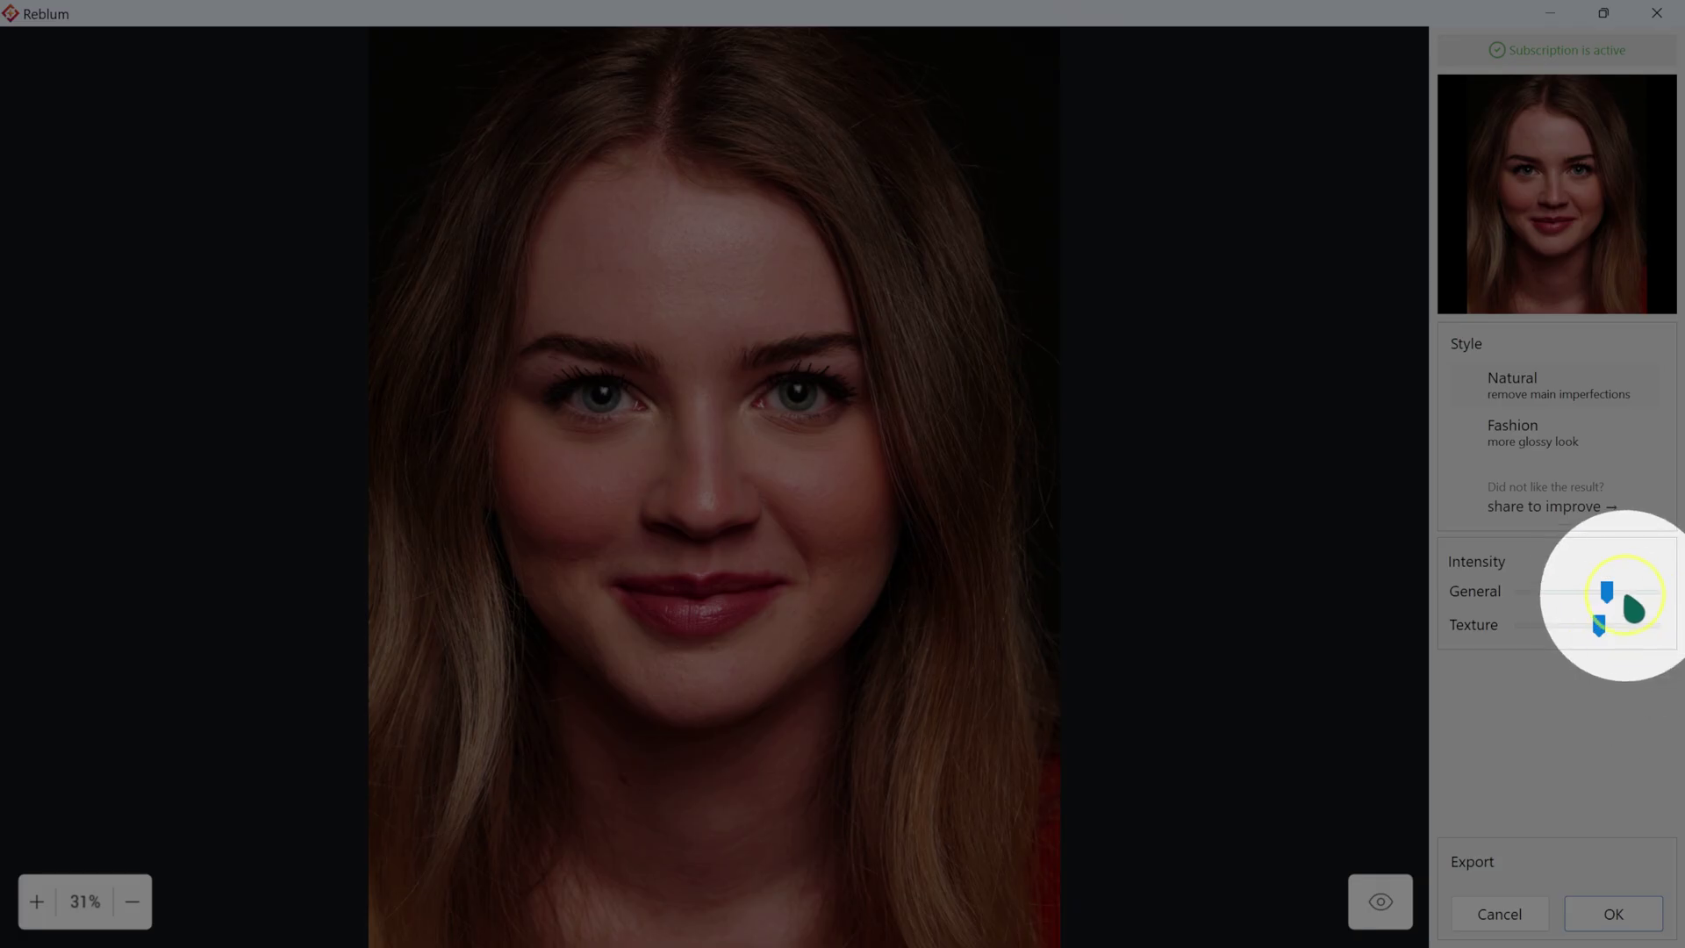
left_click_drag(1610, 591, 1652, 625)
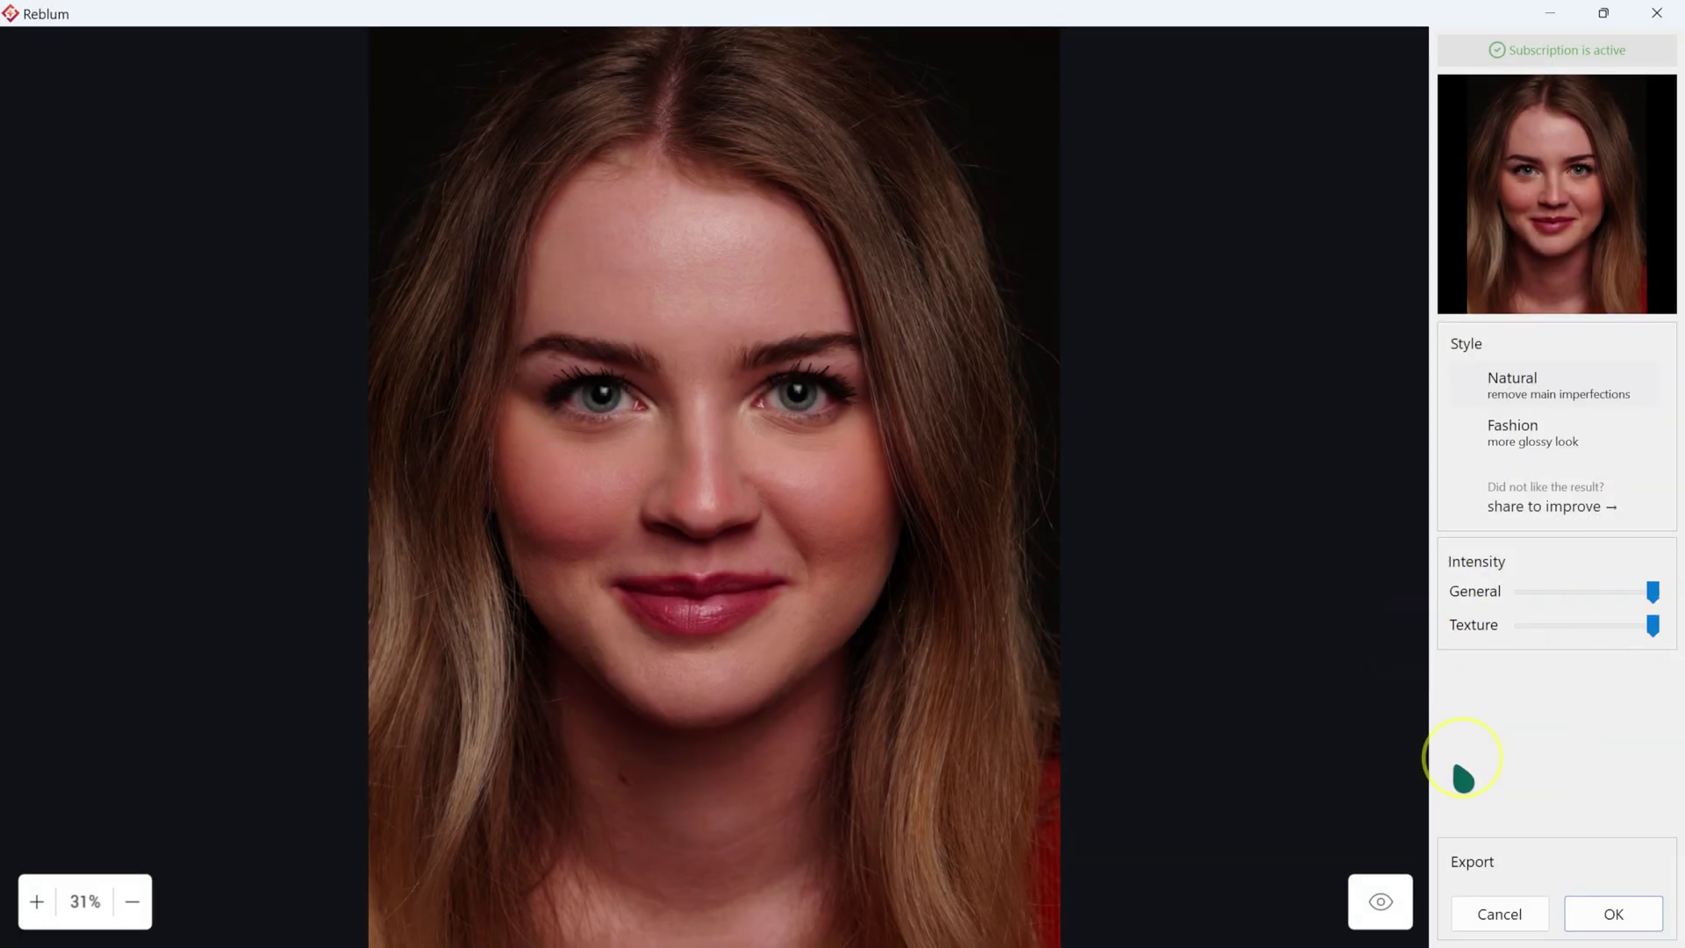
Step: Recheck the full-intensity Natural preview and inspect the face and forehead skin up close
left_click(1382, 905)
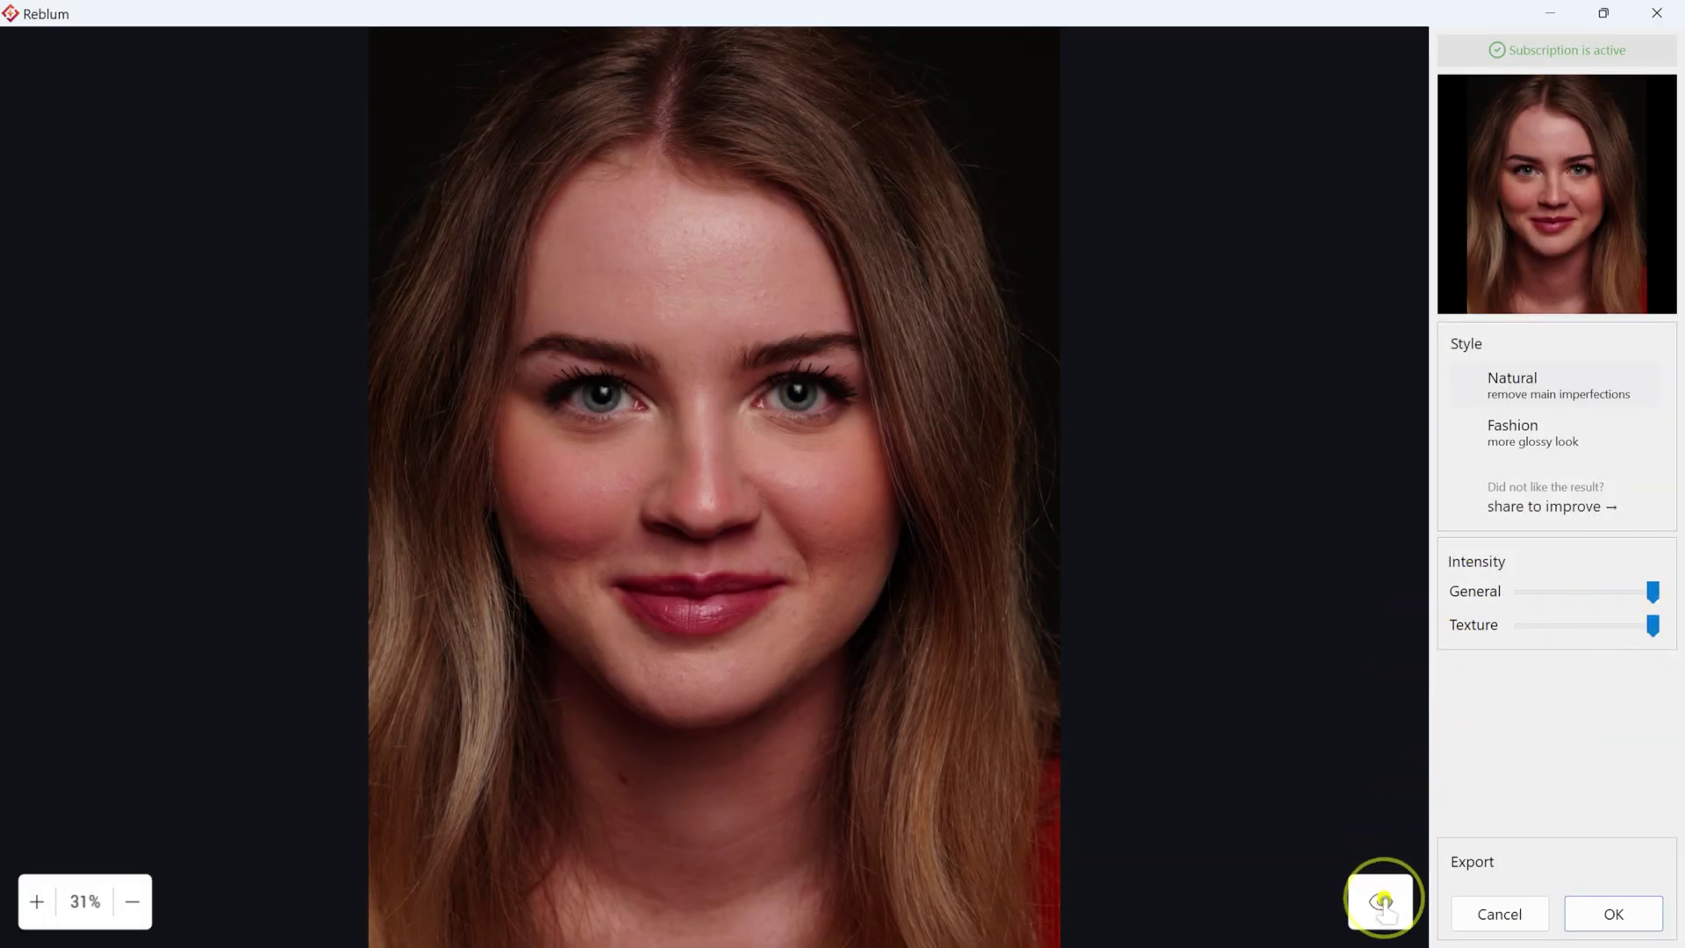
left_click(706, 514)
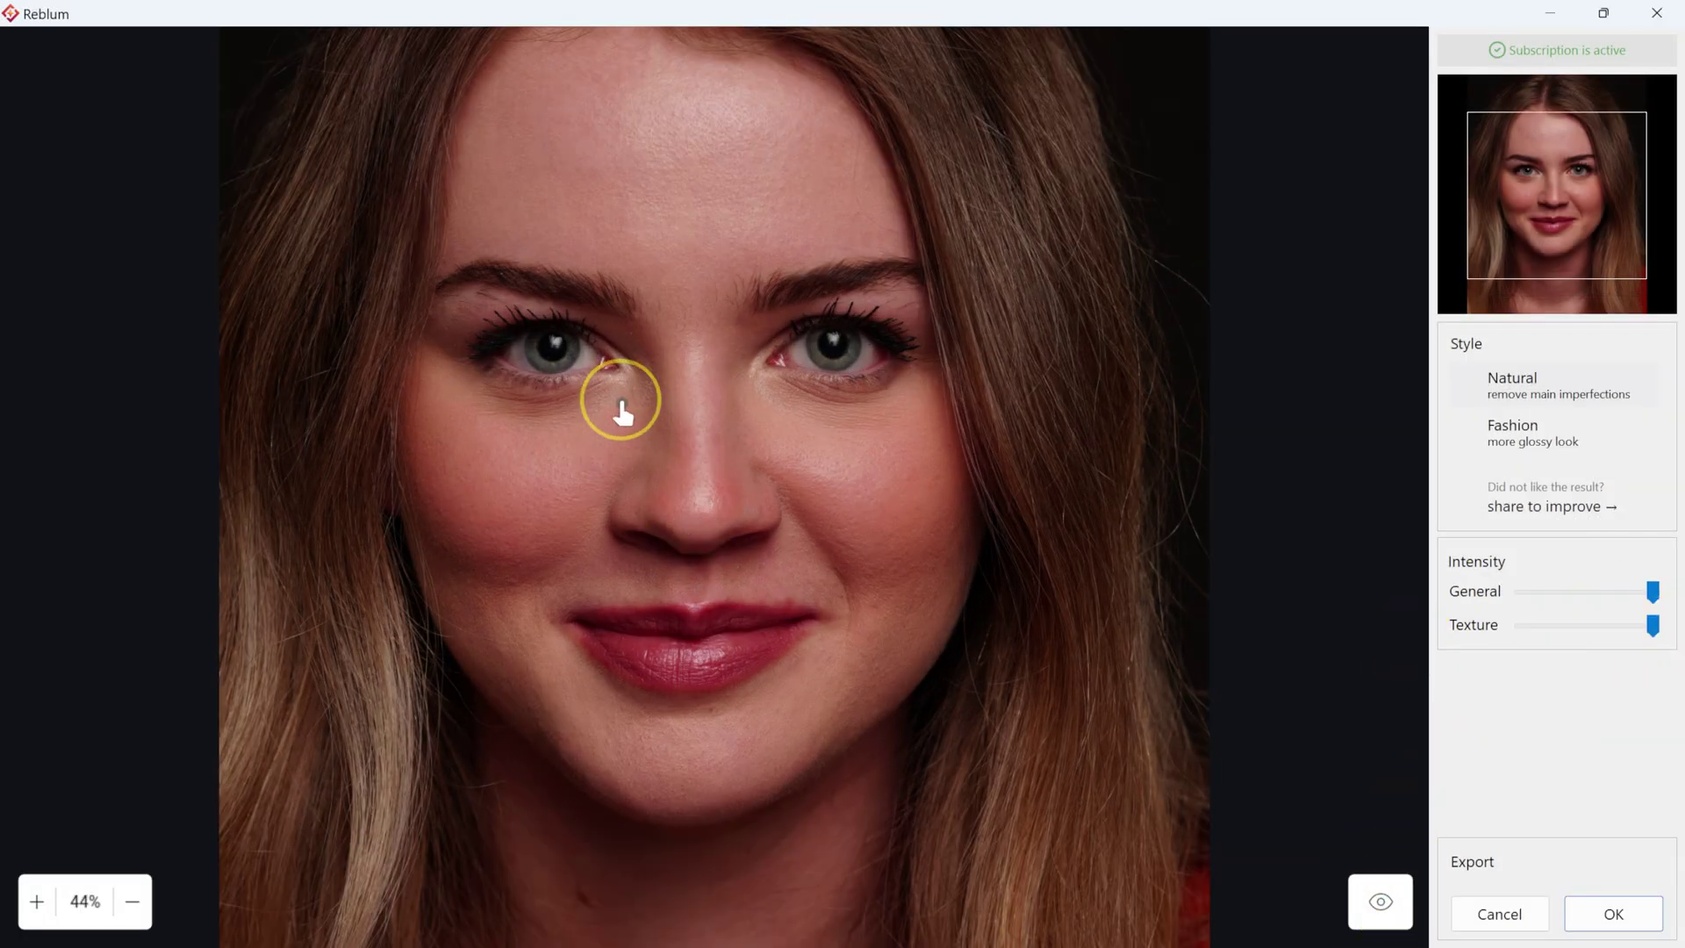
scroll(690, 522, "up", 2)
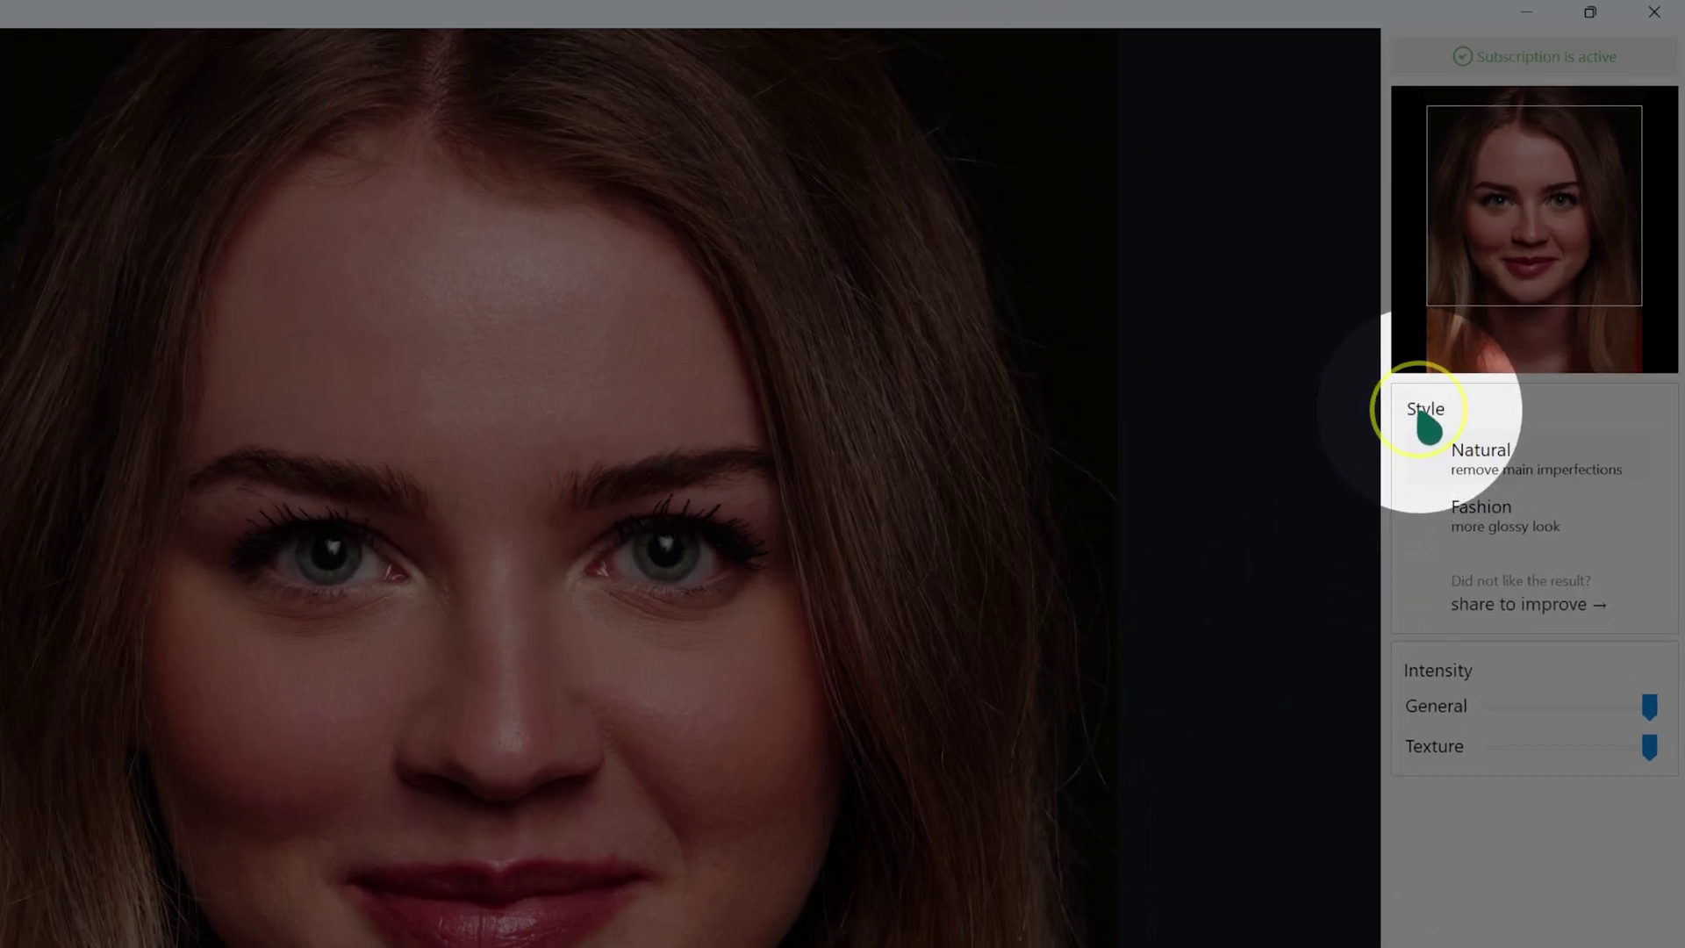
Step: Try the Fashion style at full intensity, compare it with the original, and apply the filter
left_click(1496, 526)
left_click(1391, 904)
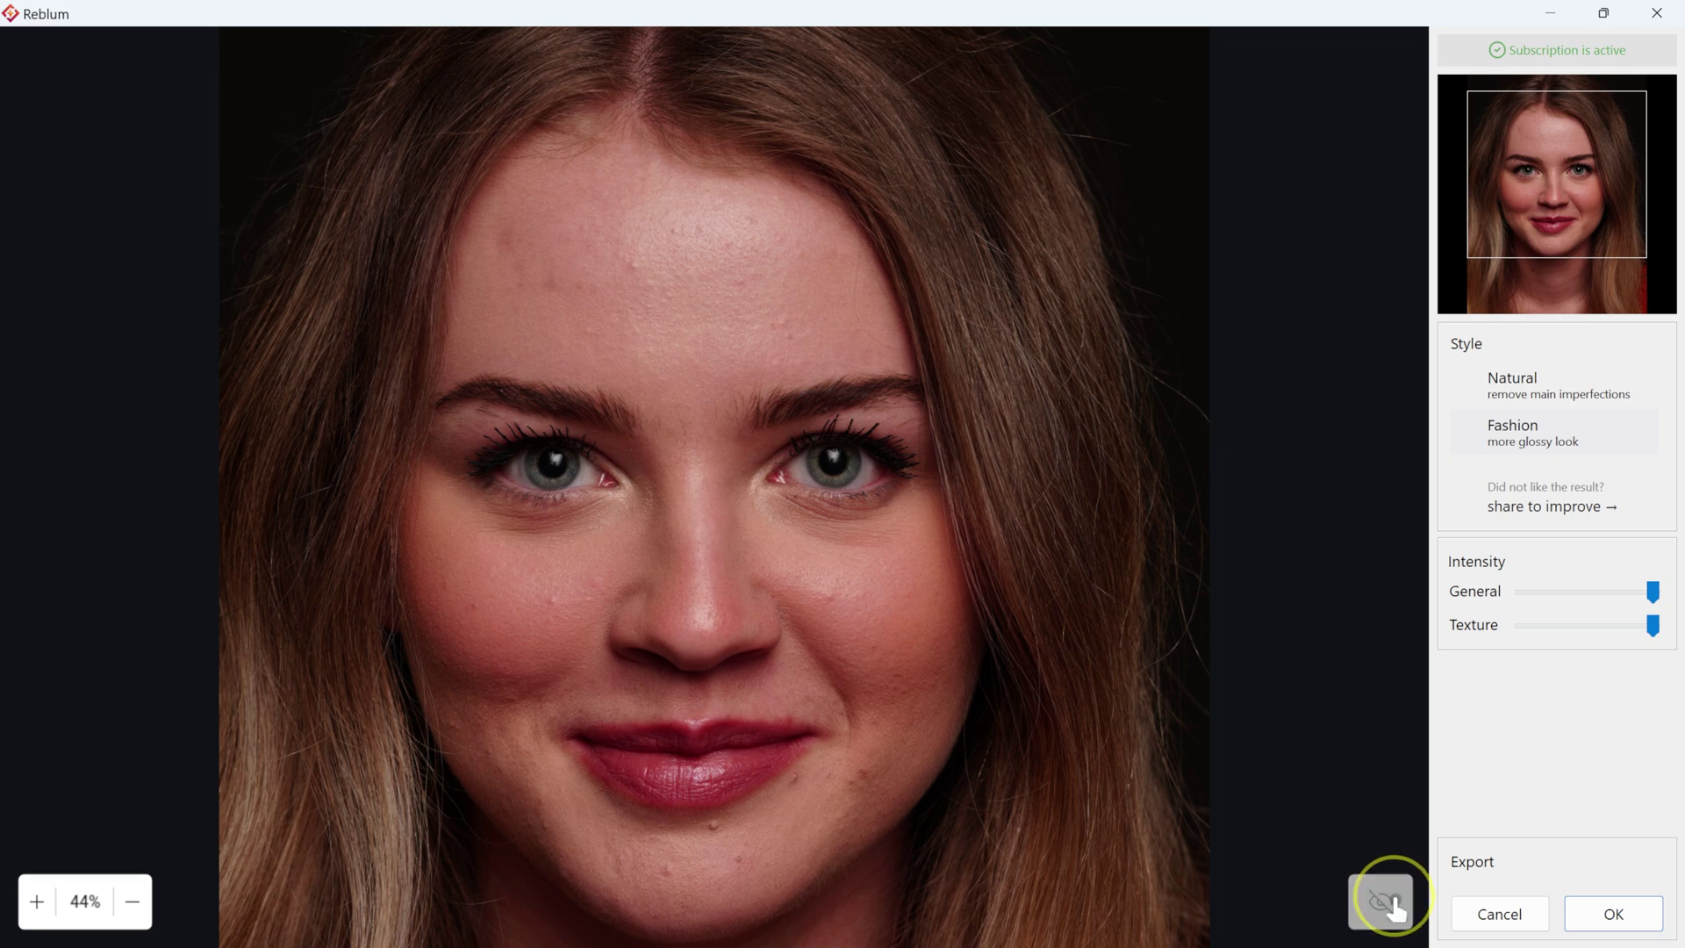
left_click(1394, 903)
left_click(1615, 914)
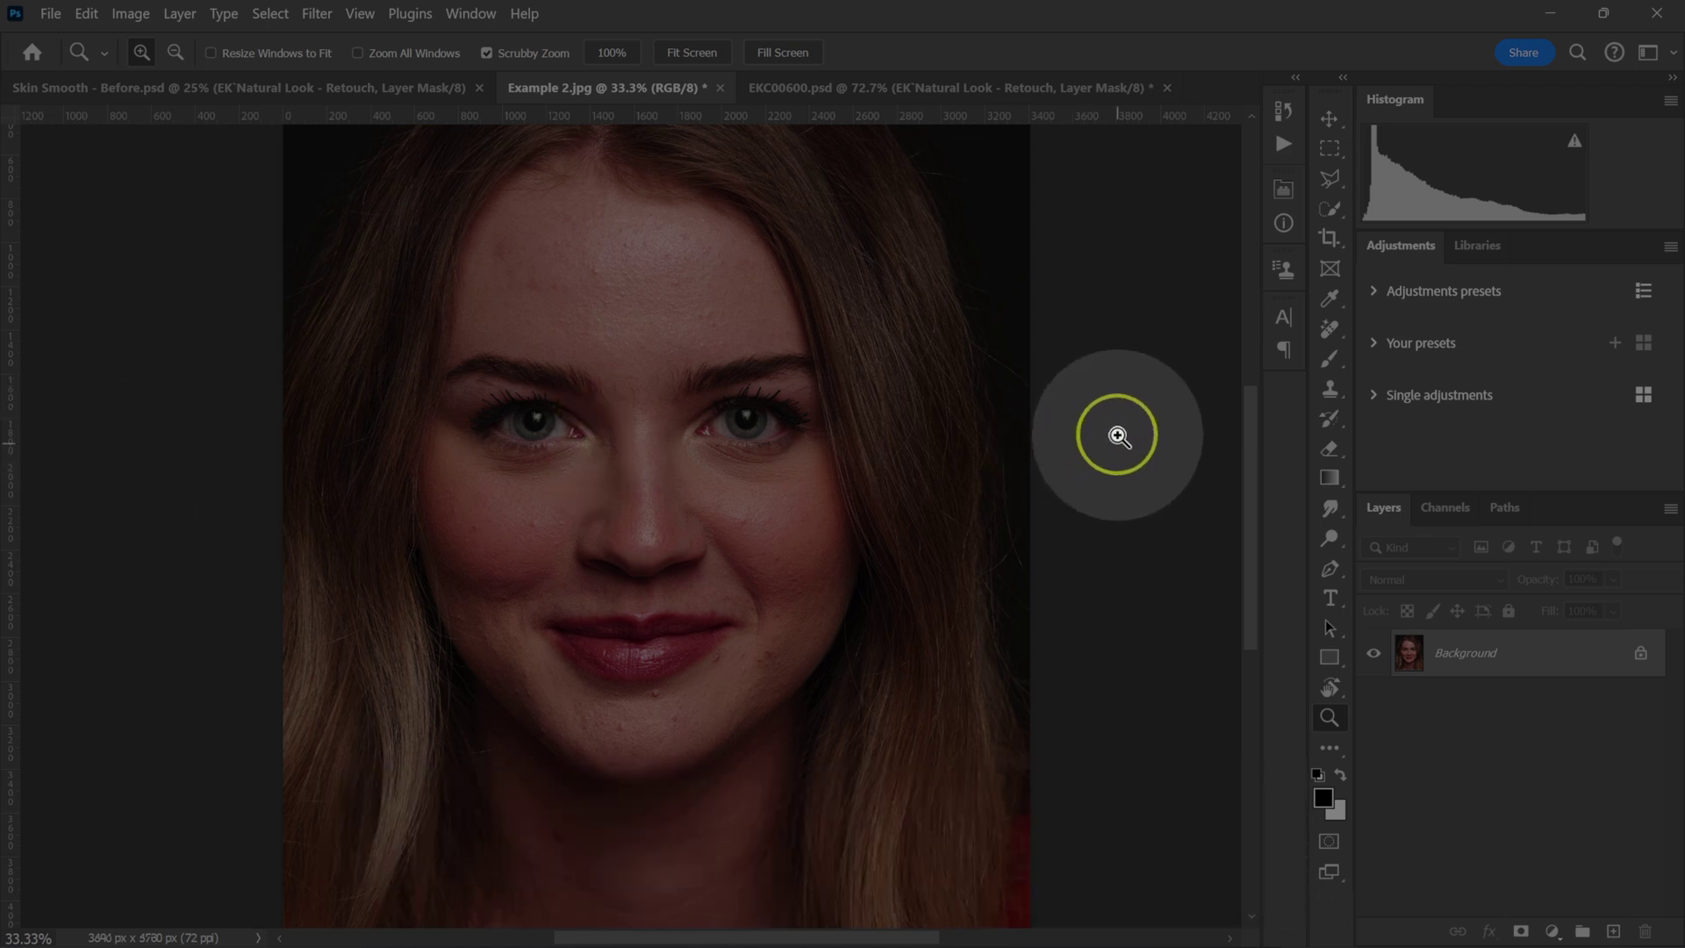
Step: Show the Actions panel and run the EK`Natural Look one-click retouch action on the portrait
left_click(470, 13)
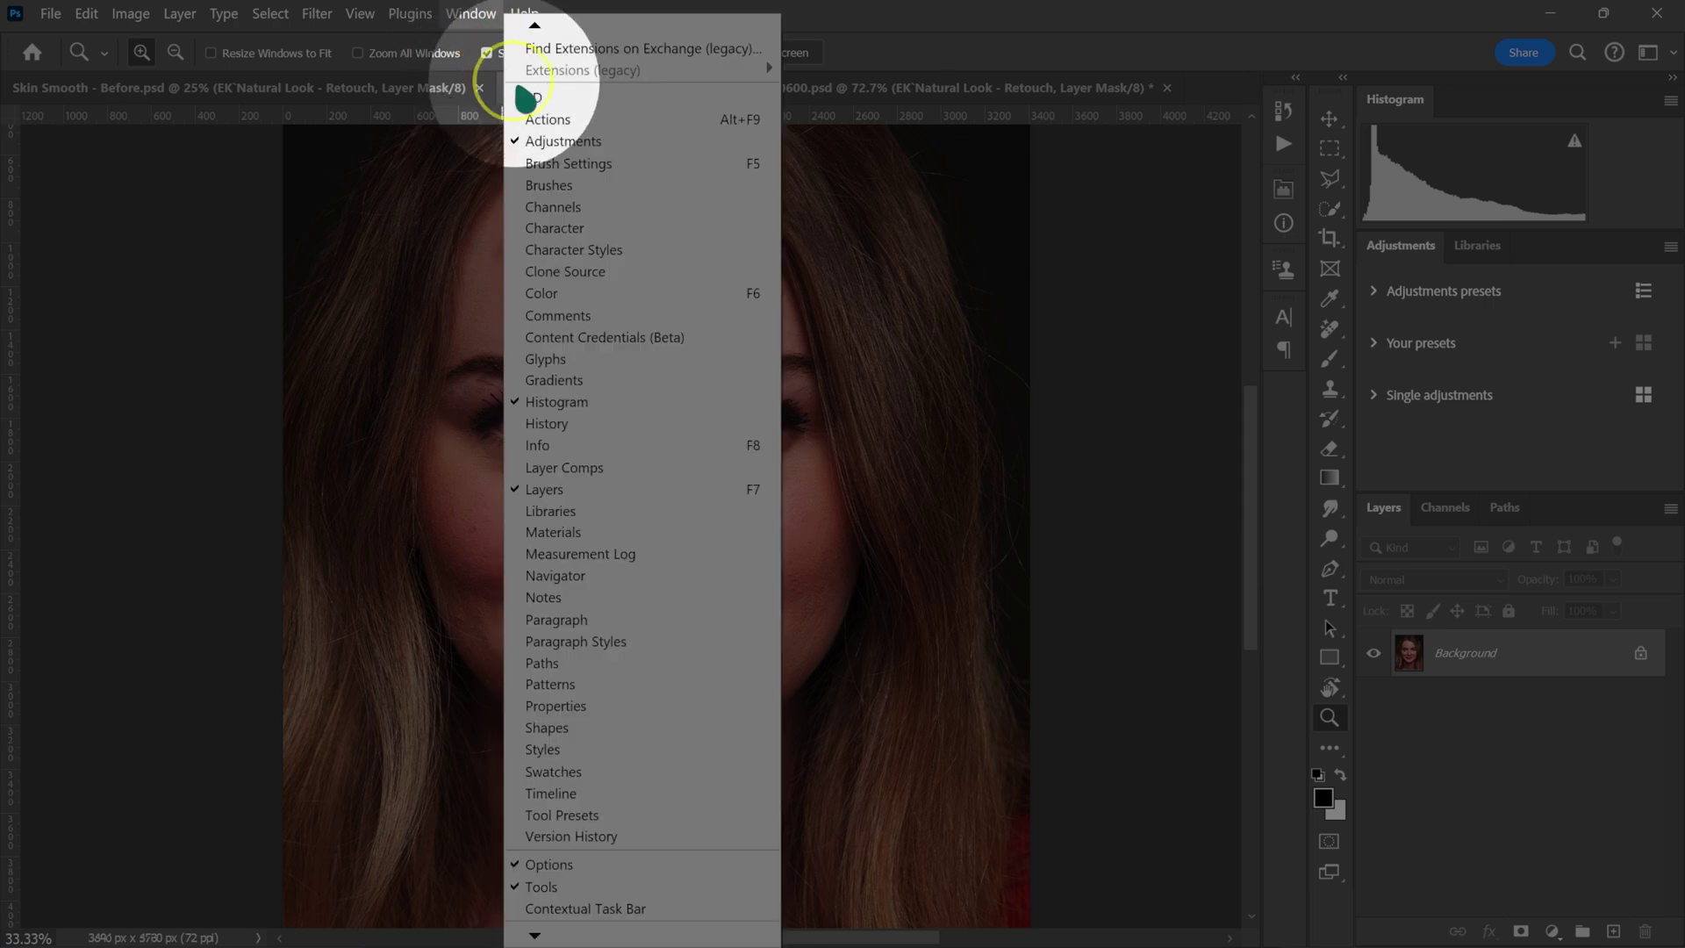
left_click(545, 113)
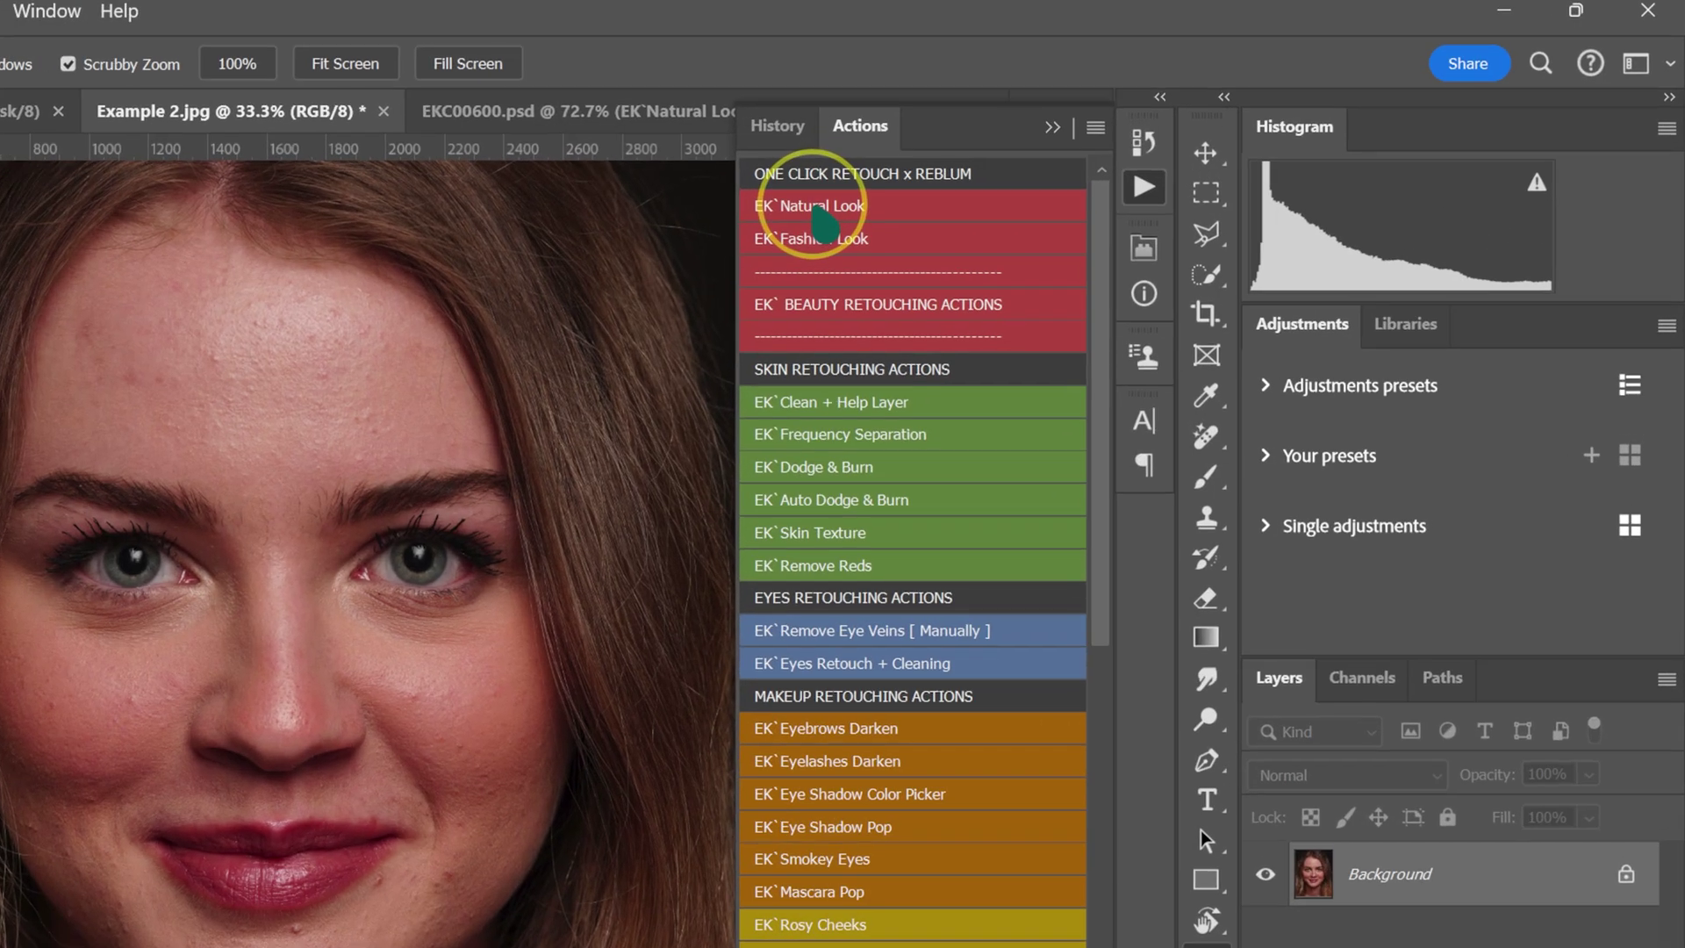
left_click(812, 207)
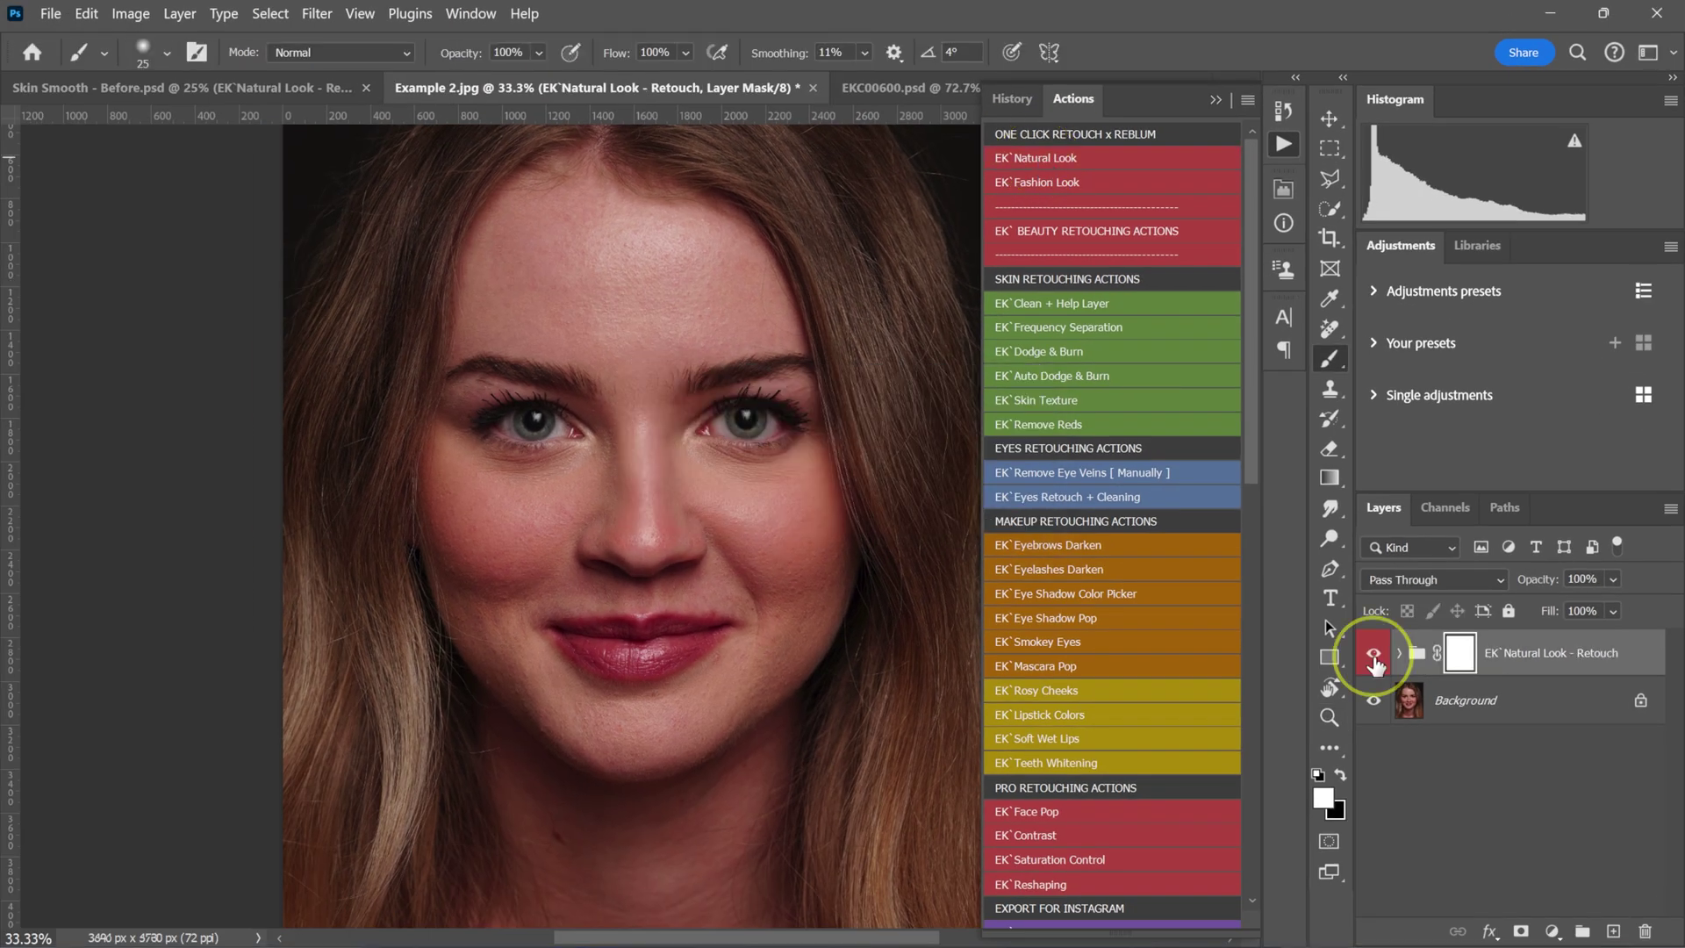
Step: Compare the EK`Natural Look - Retouch group with the unretouched portrait and examine the facial skin up close
left_click(1373, 656)
left_click(1373, 656)
scroll(970, 734, "up", 1)
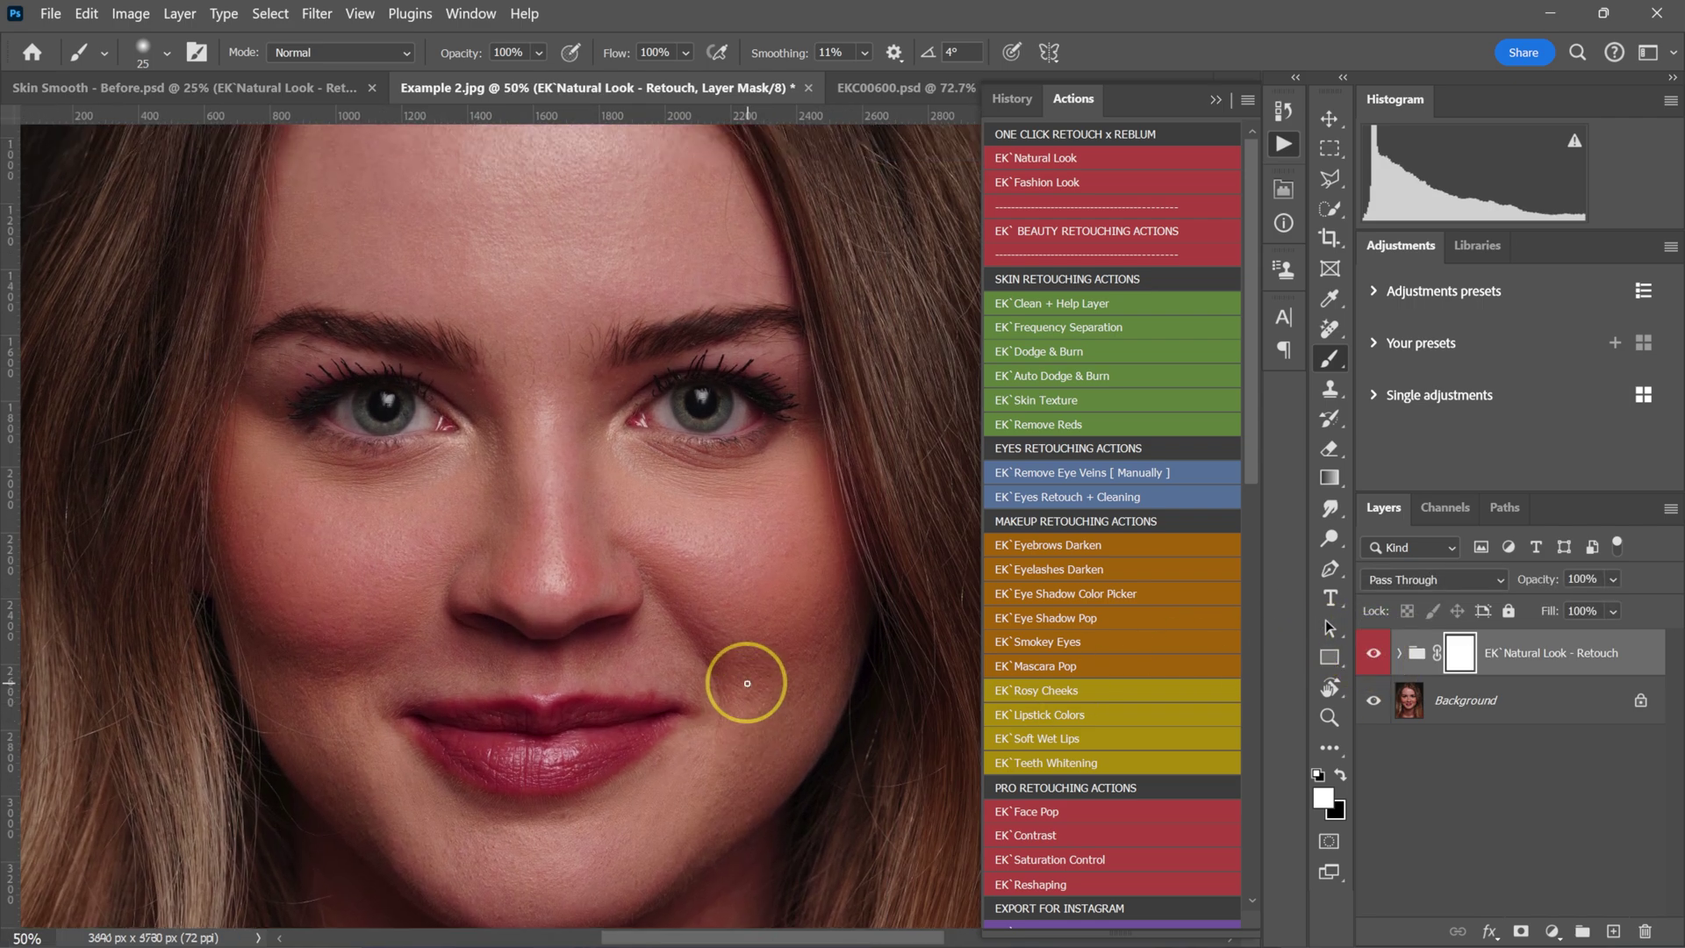
scroll(744, 683, "down", 1)
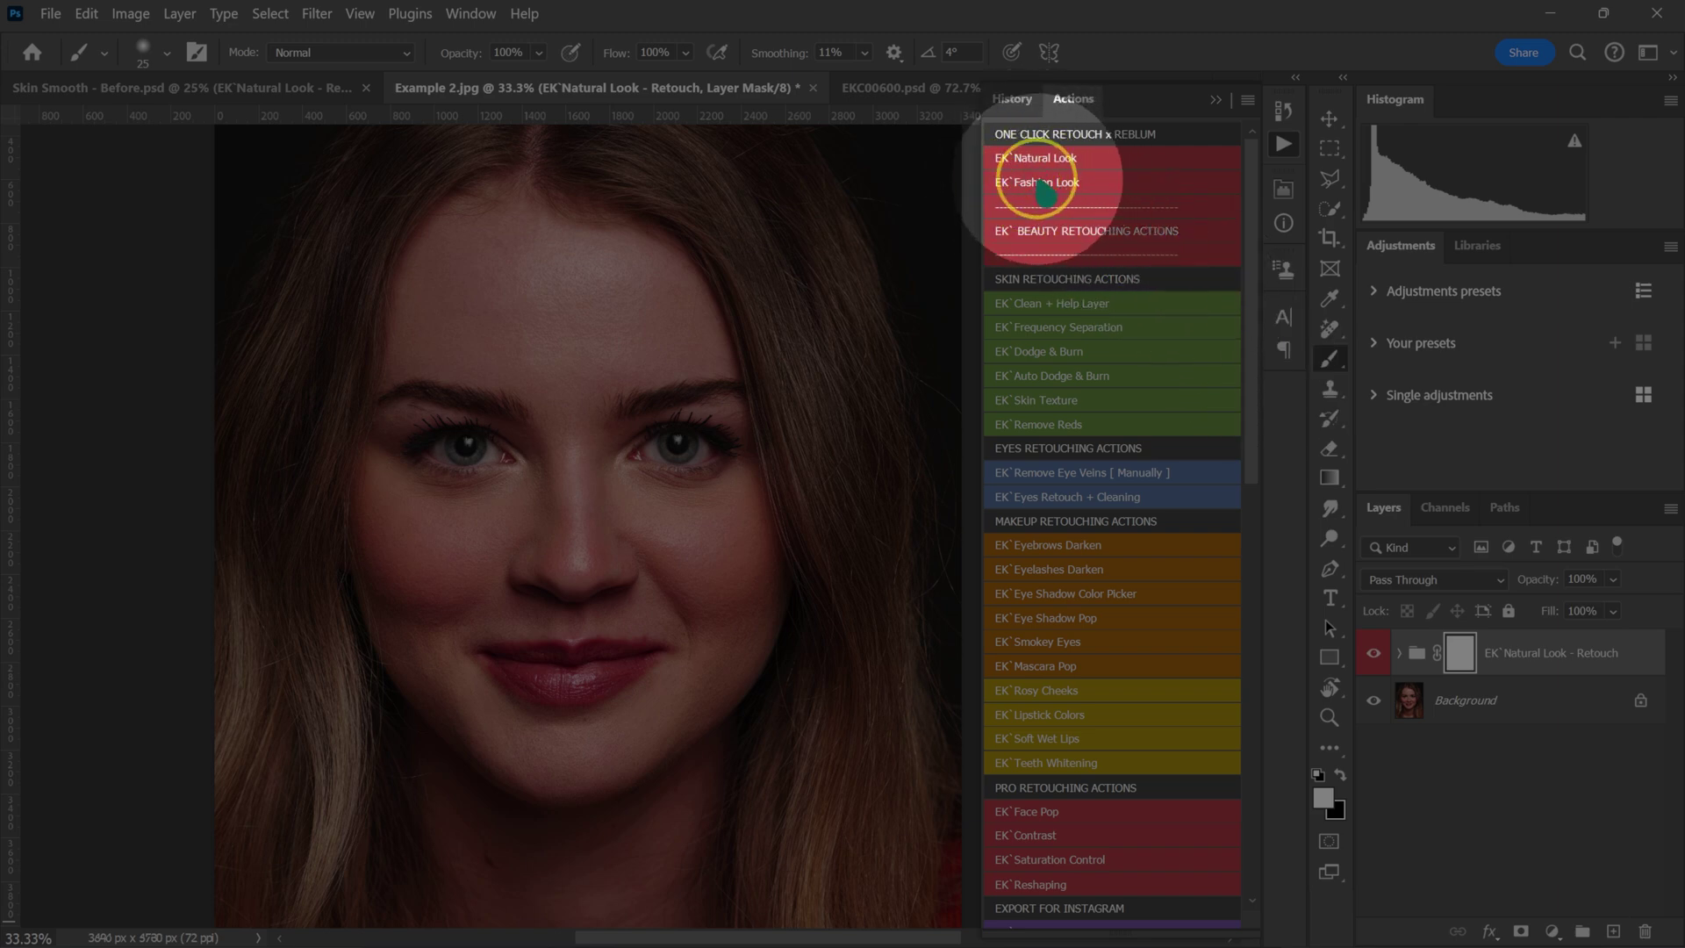
Step: Run the EK`Fashion Look one-click retouch action and compare its result with the Background layer alone
left_click(1044, 186)
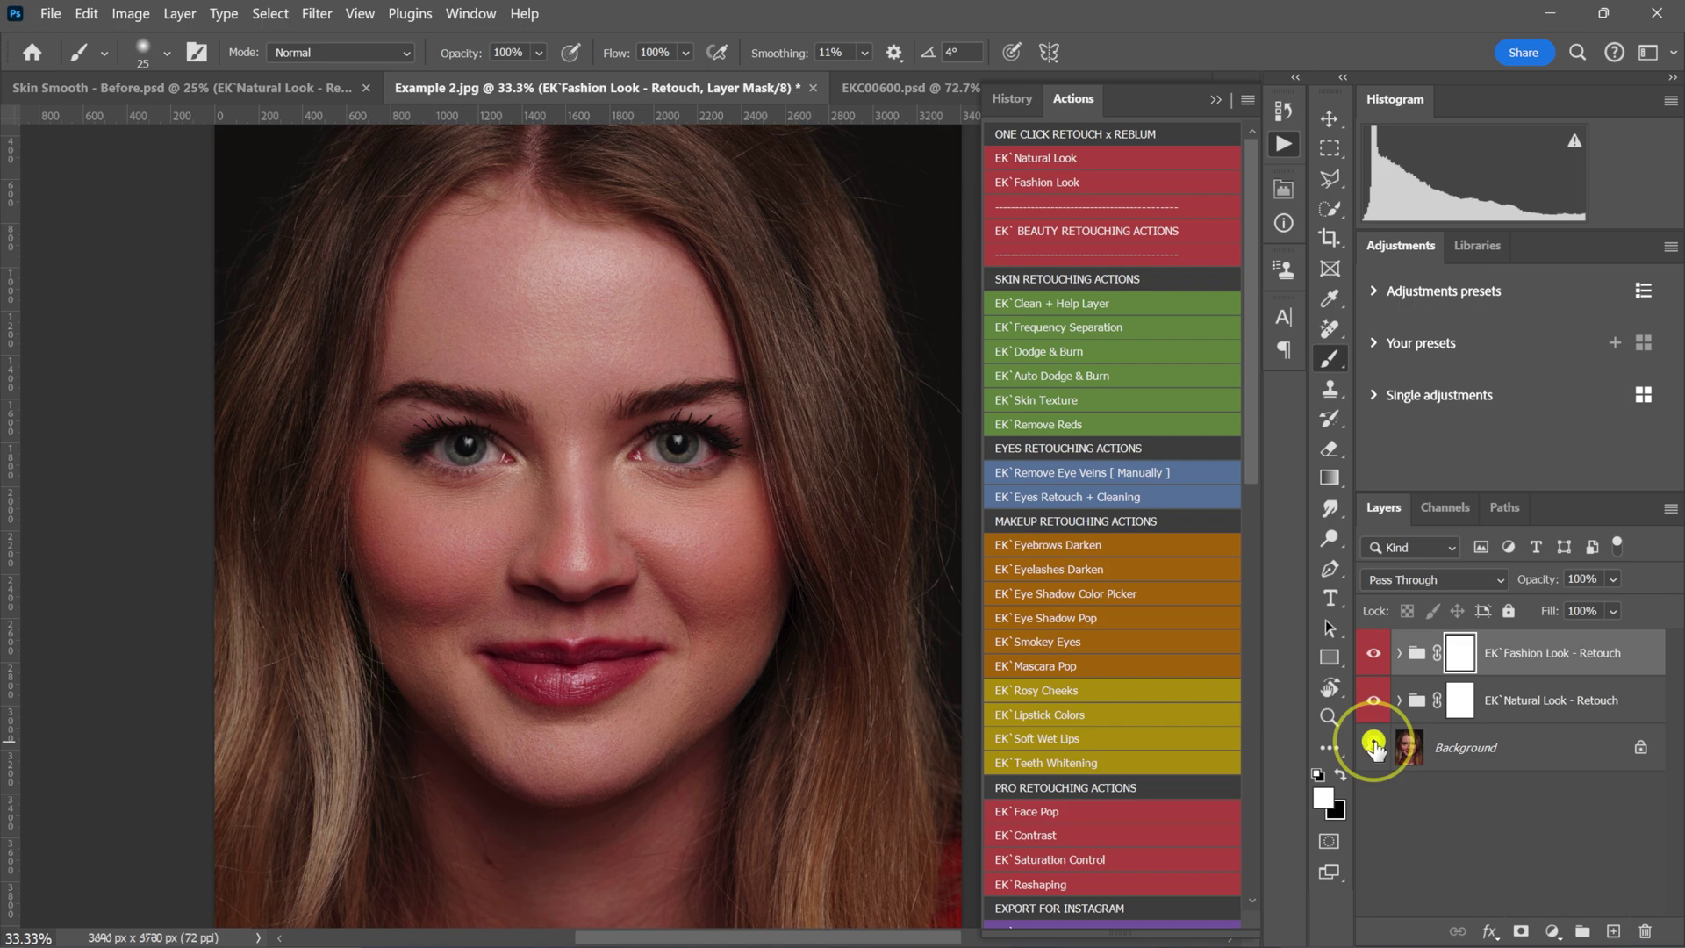
left_click(1374, 745)
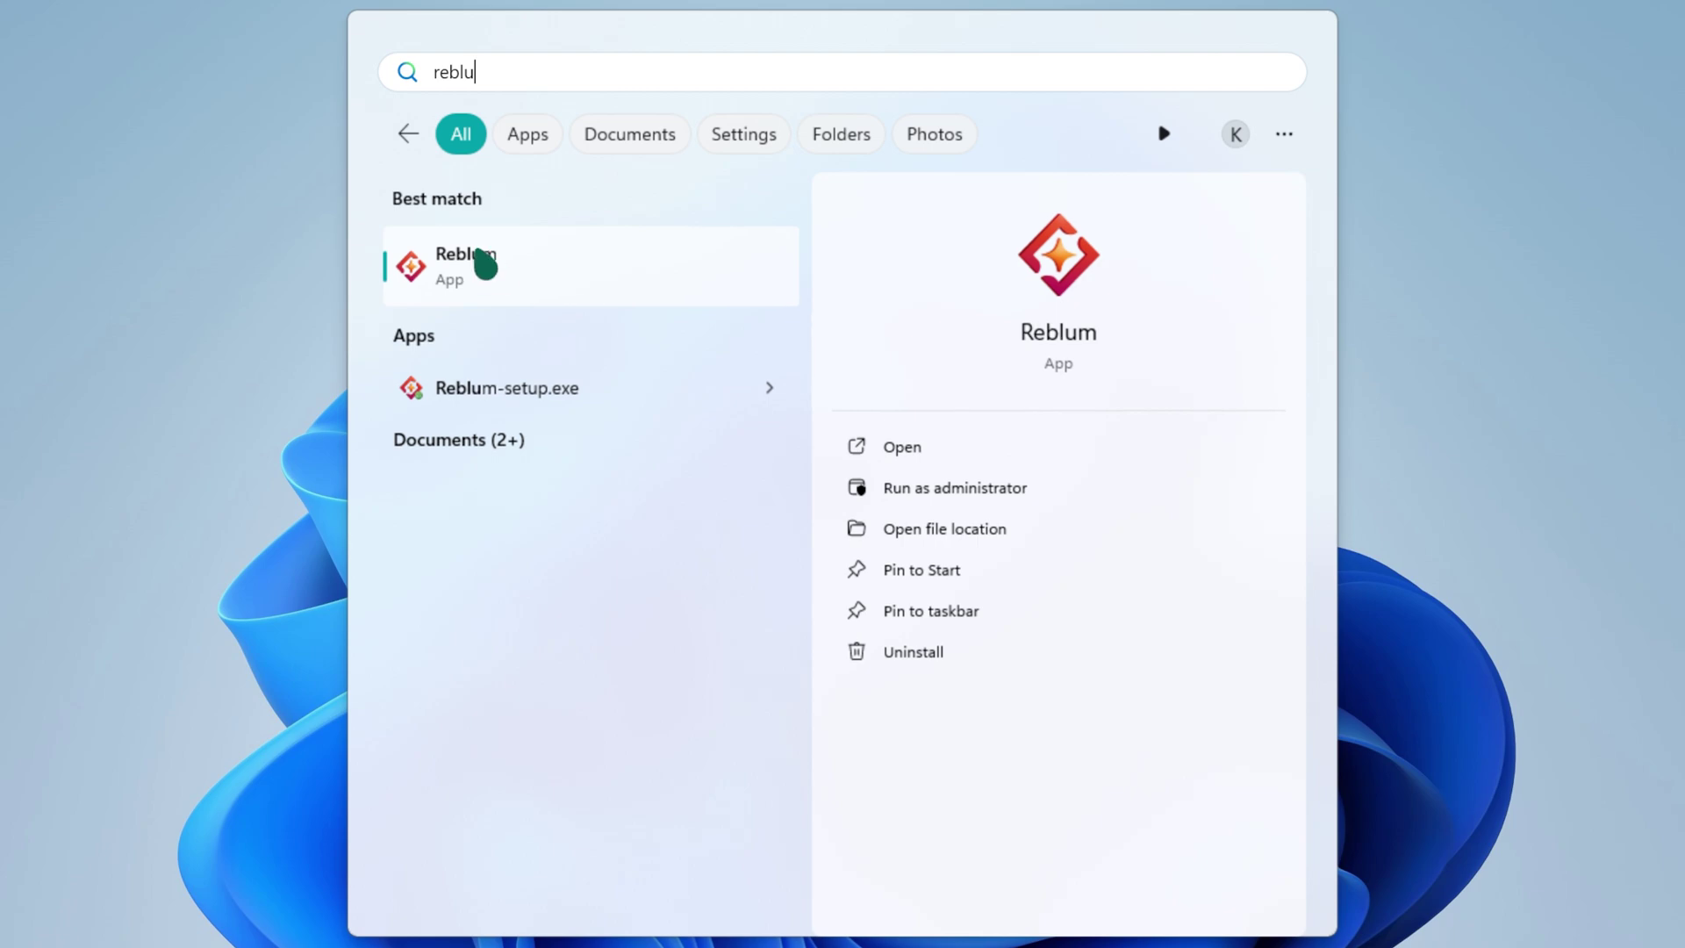
Step: Switch to the standalone Reblum app and open its dialog for choosing images
left_click(482, 261)
left_click(803, 519)
left_click(1016, 656)
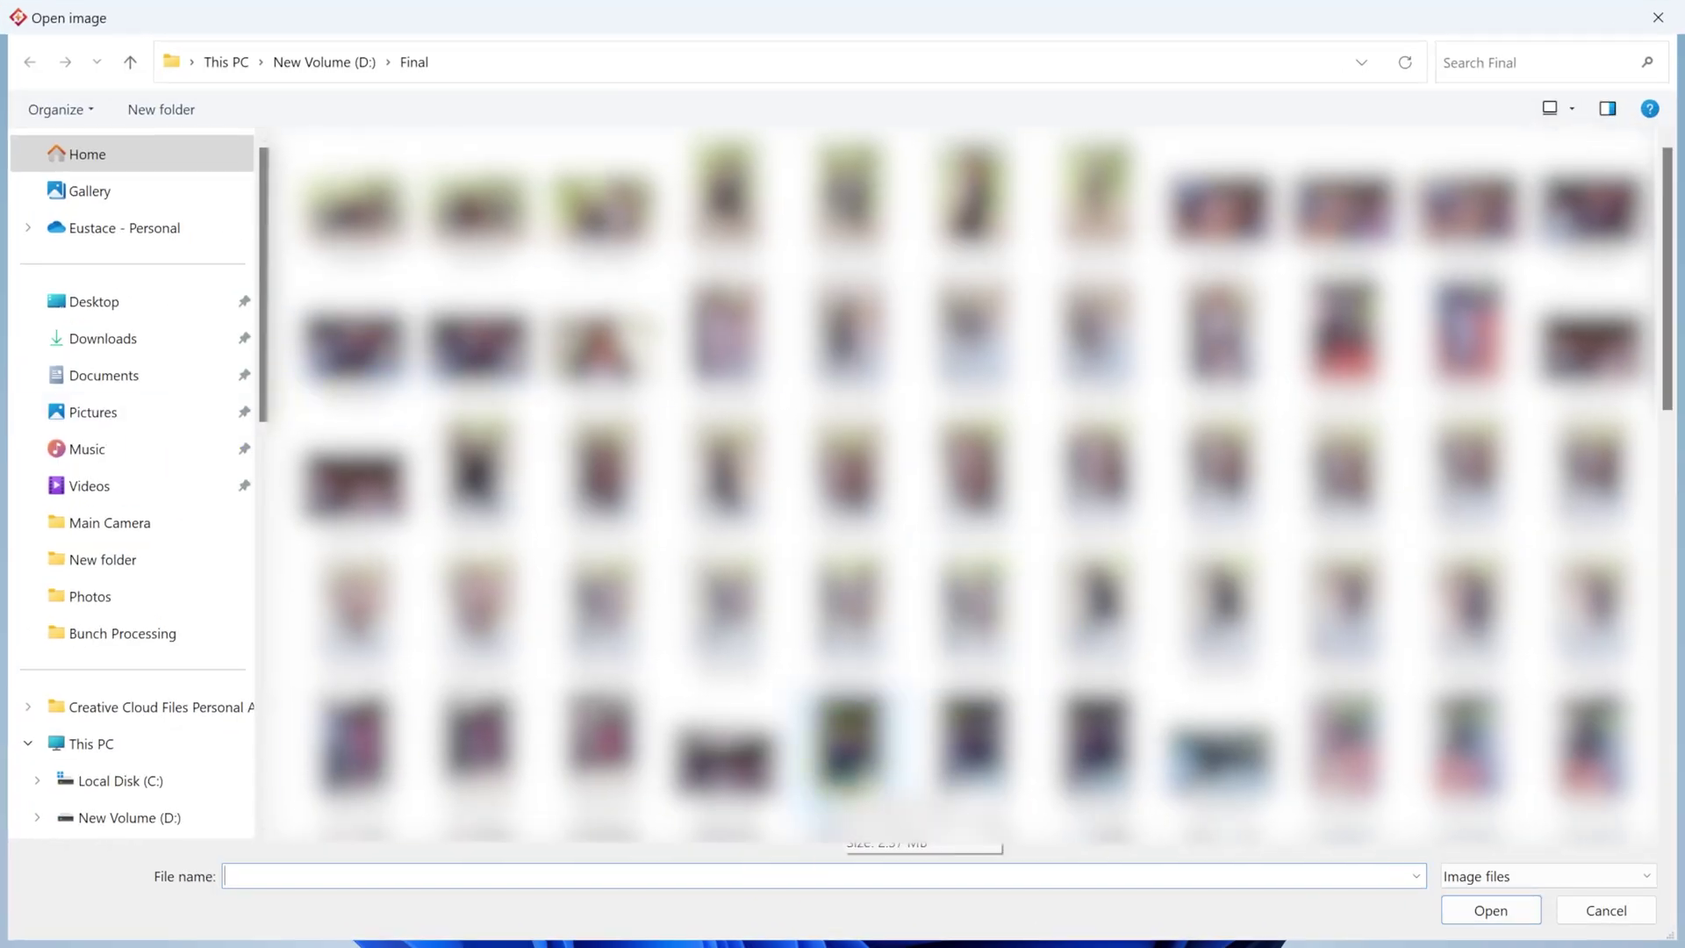
Step: Load Example 2 from the Photos folder into Reblum and maximize the editing window
left_click(373, 279)
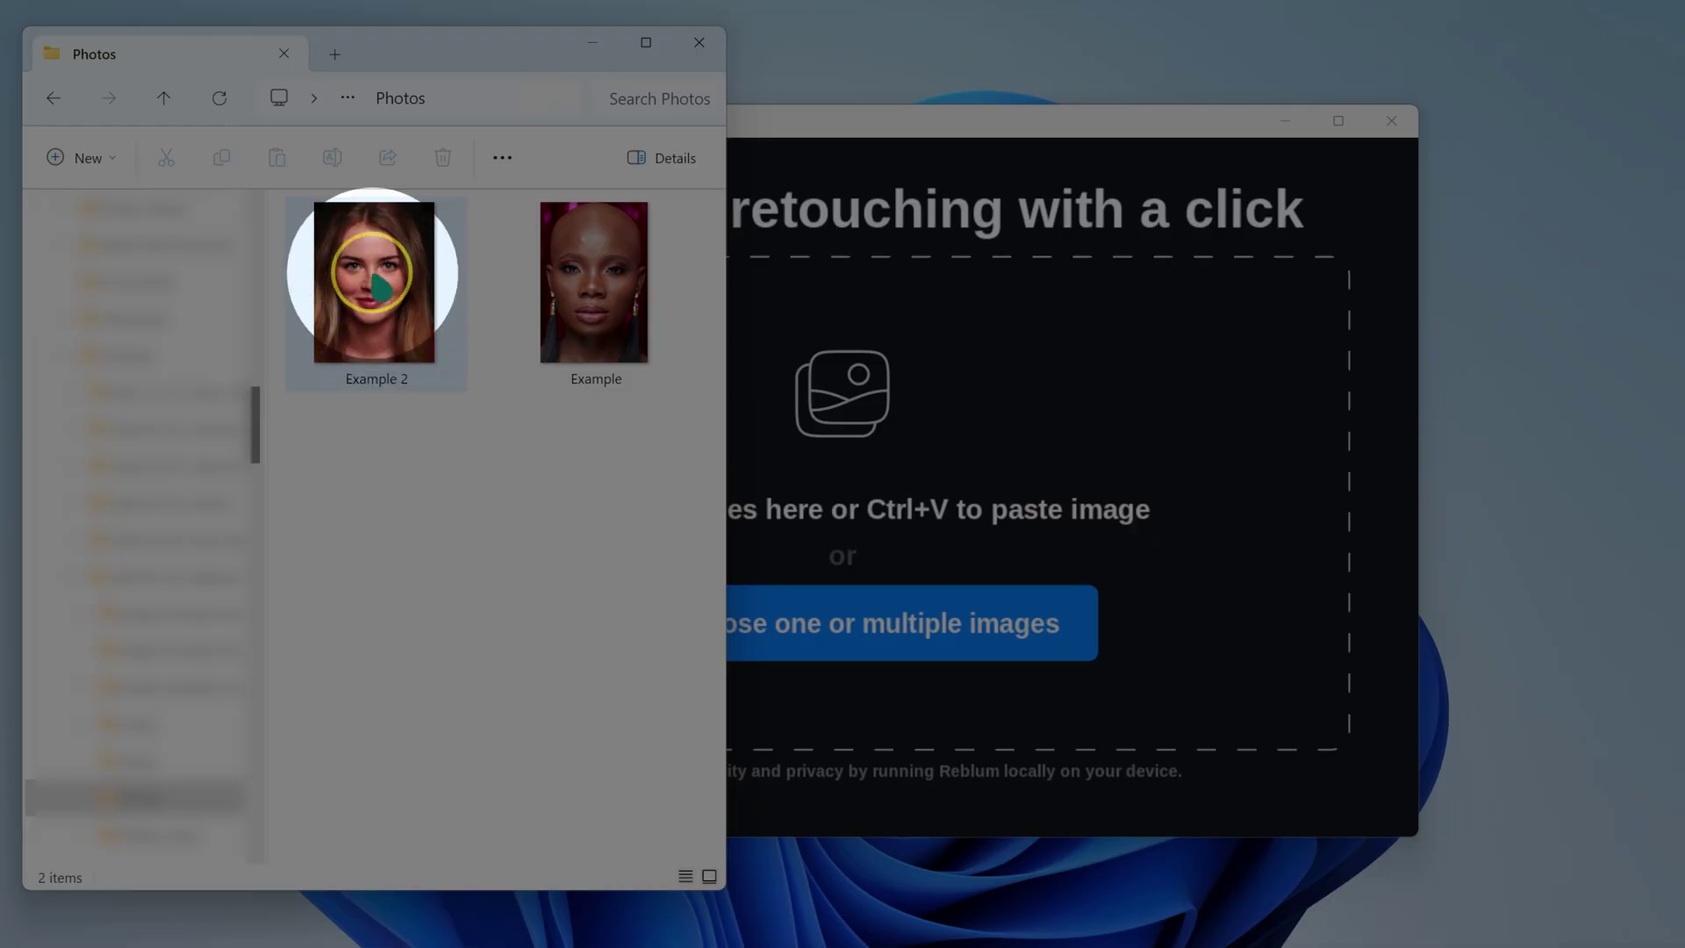
left_click_drag(373, 279, 1198, 417)
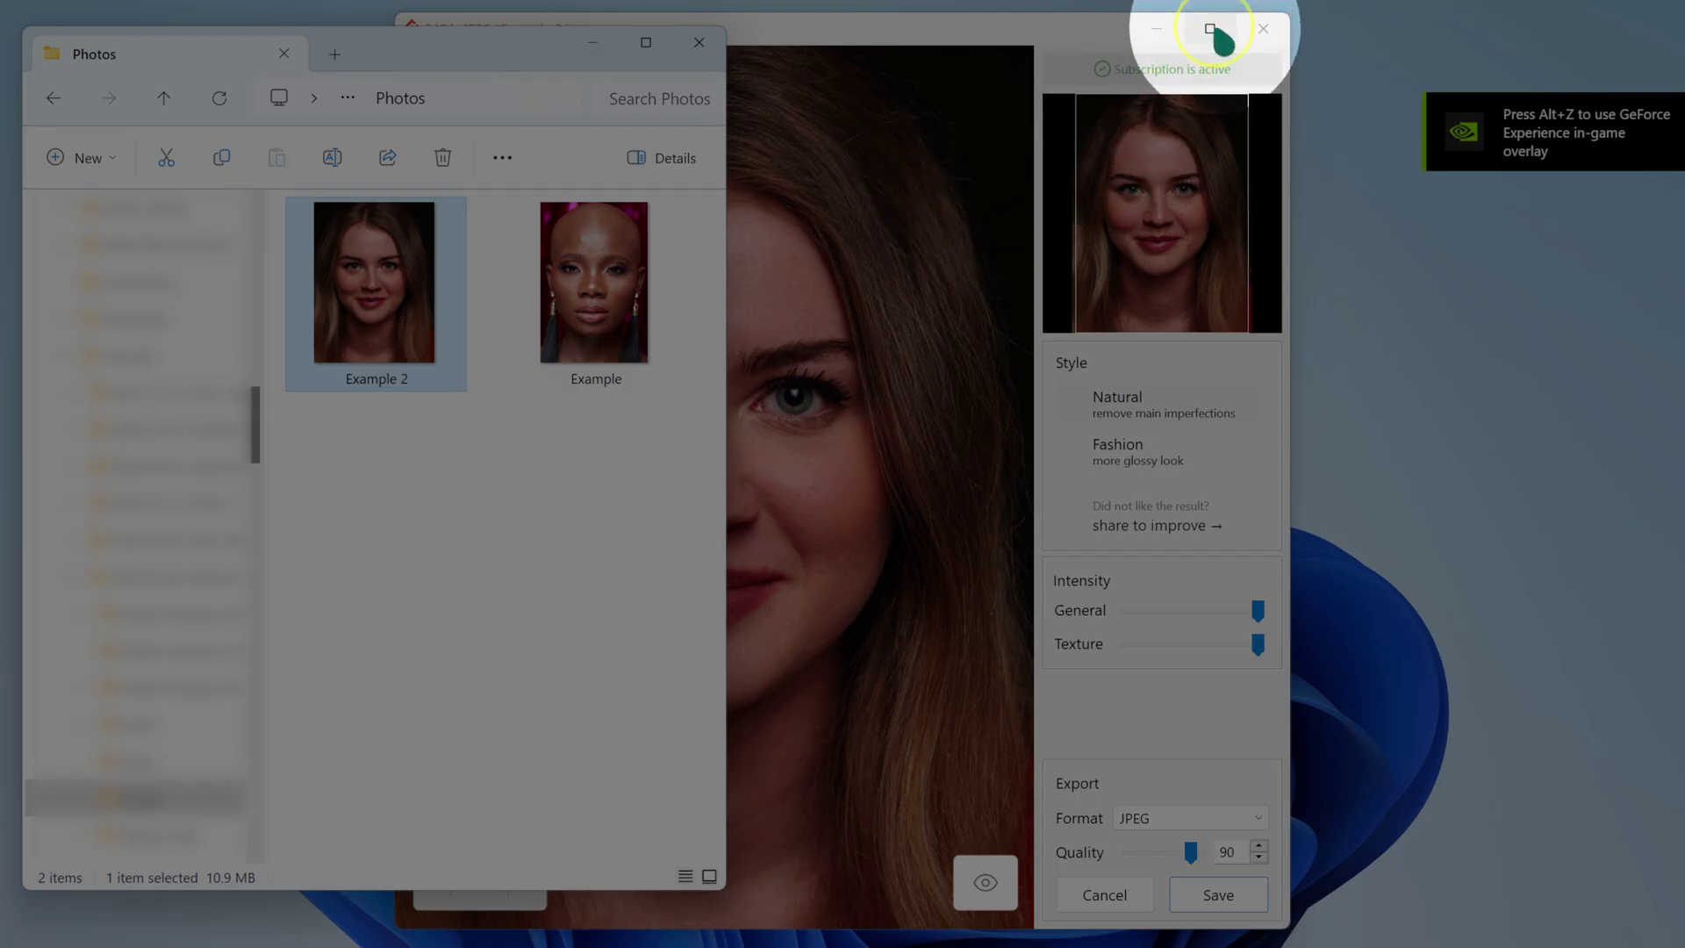
left_click(1229, 31)
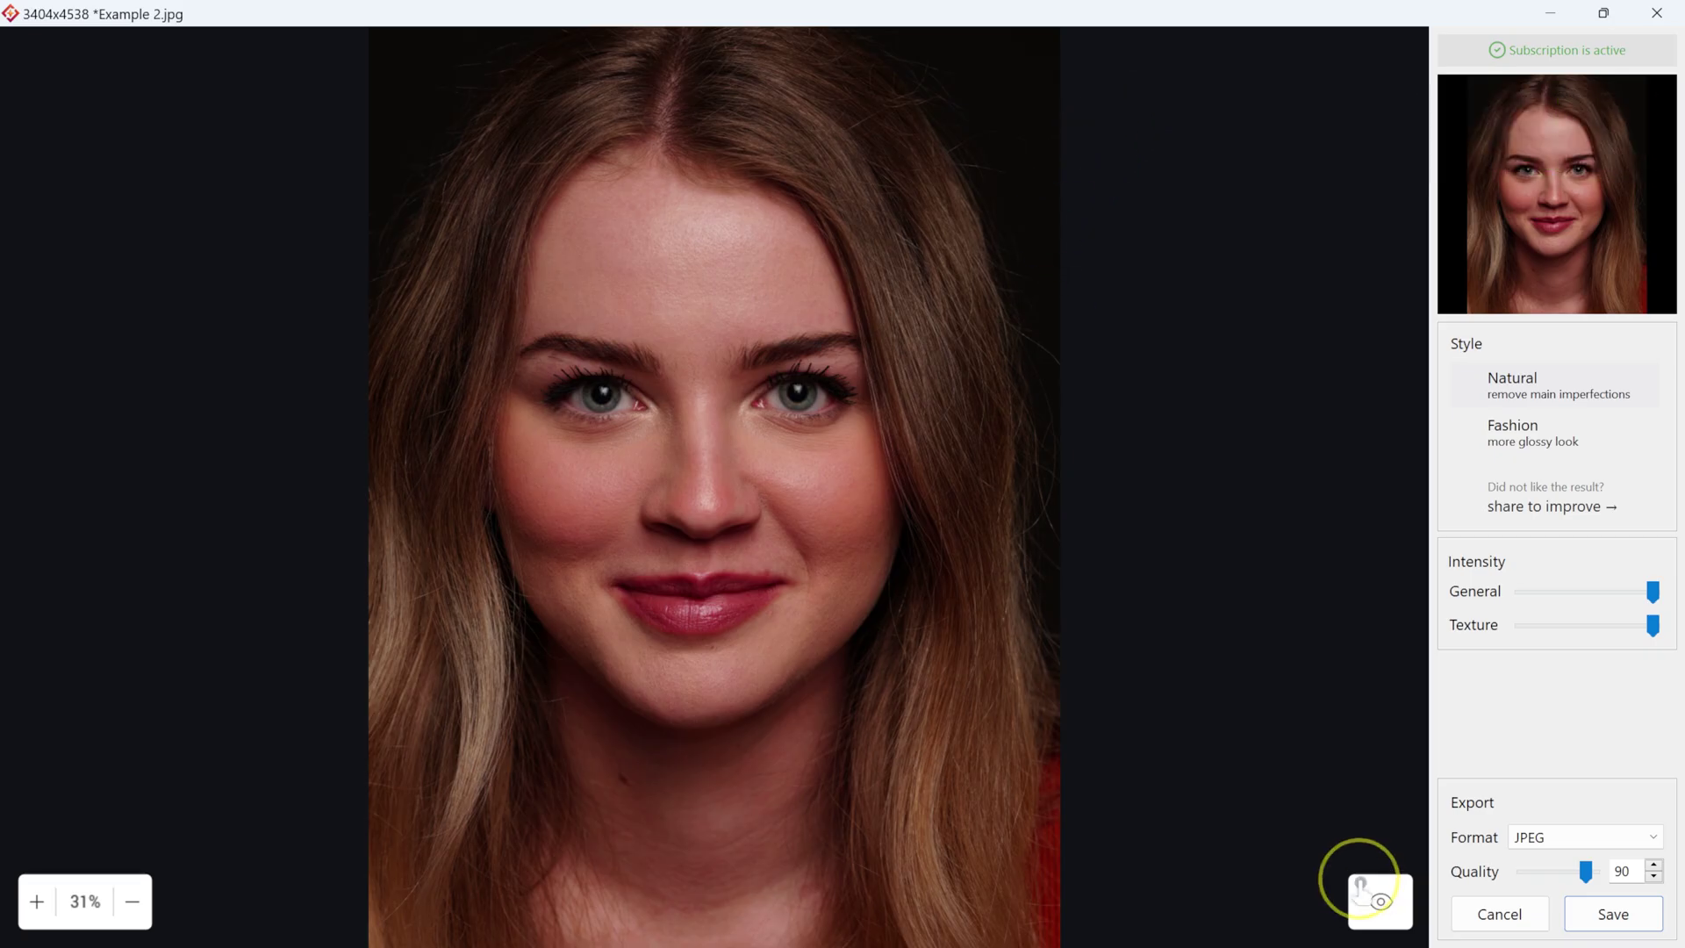
Step: Compare the Natural retouch with the original portrait and set the JPEG export quality to 100
left_click(1380, 906)
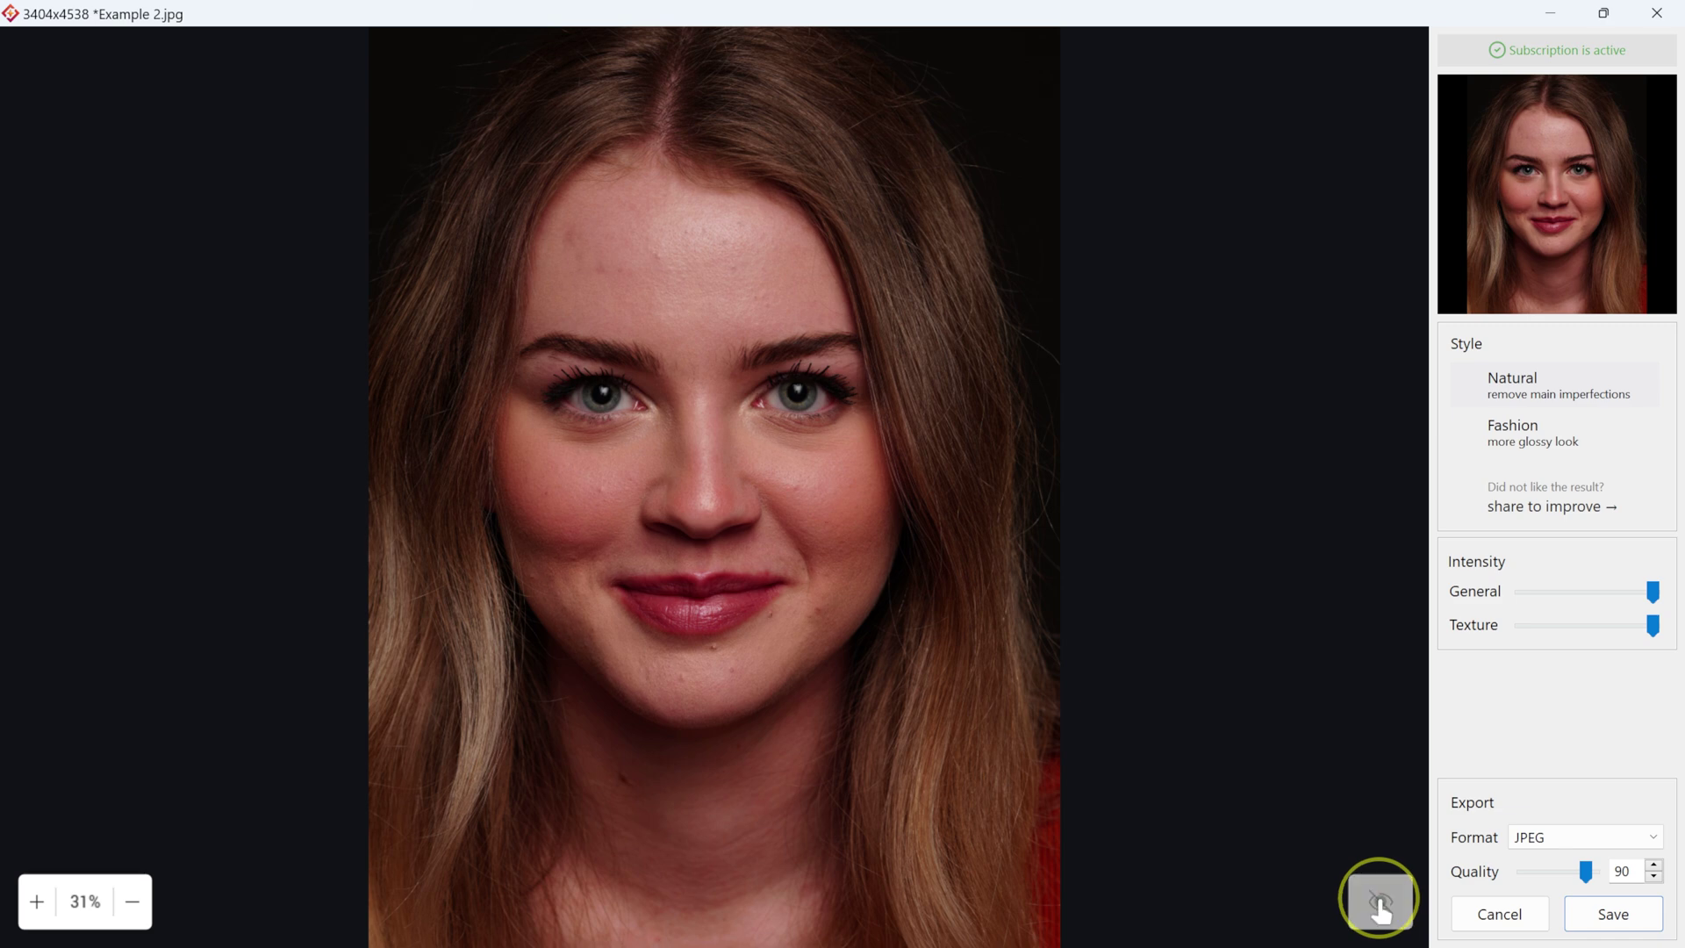
left_click(1381, 906)
left_click(1380, 906)
left_click(1380, 906)
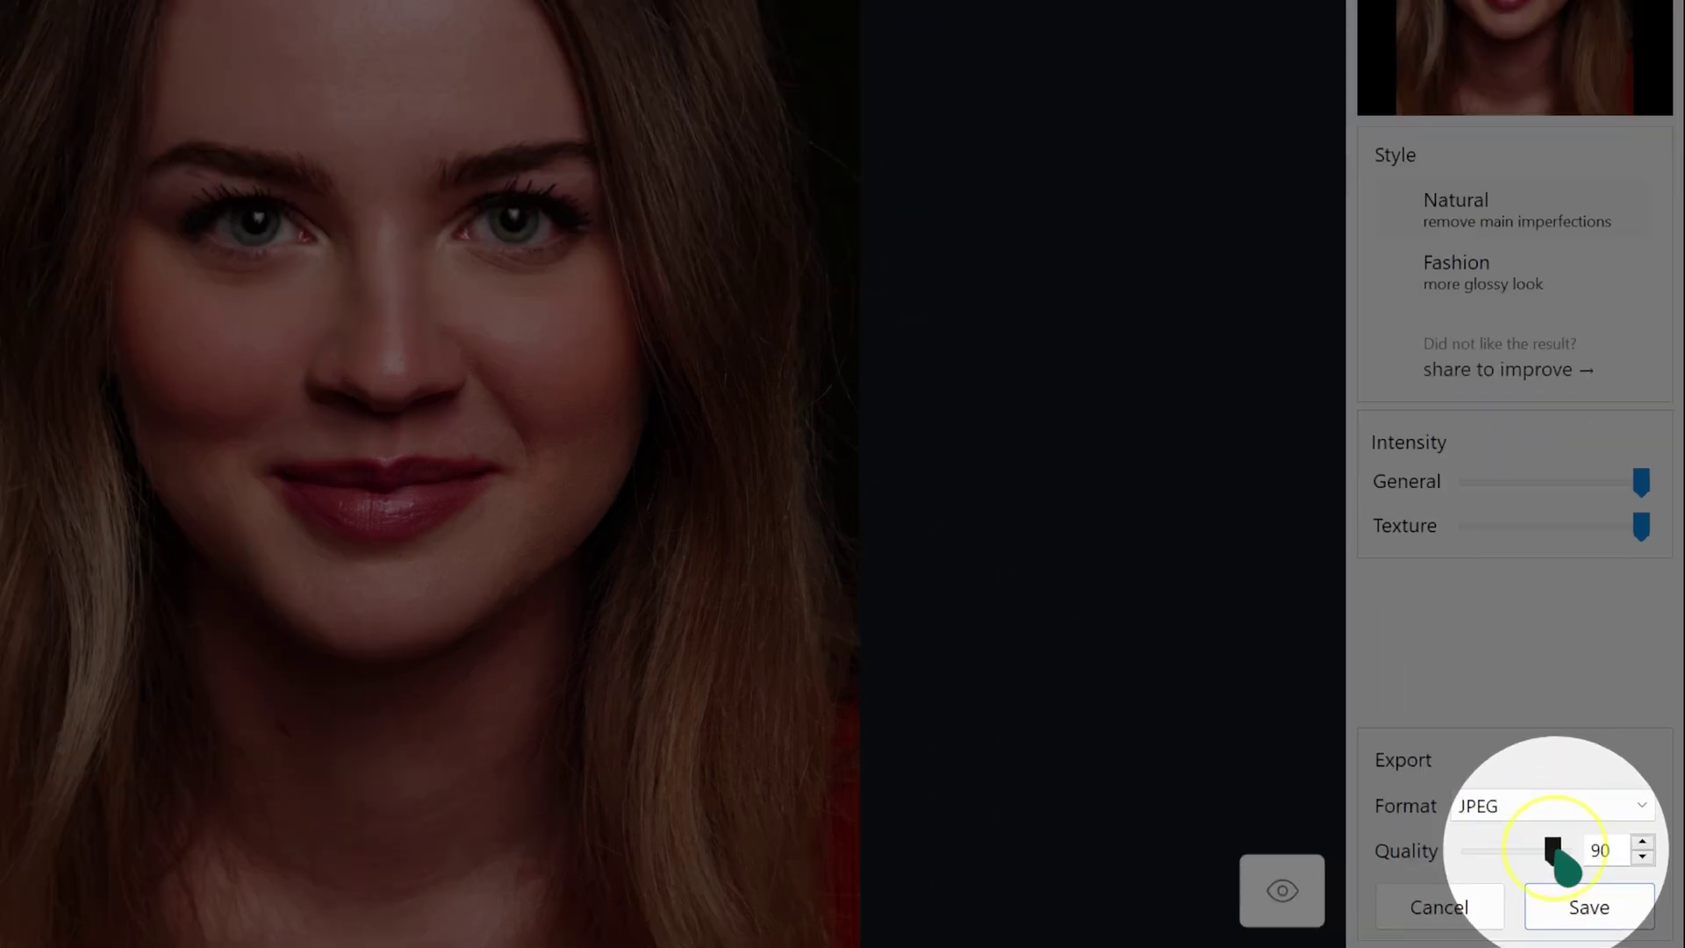
left_click_drag(1590, 871, 1603, 869)
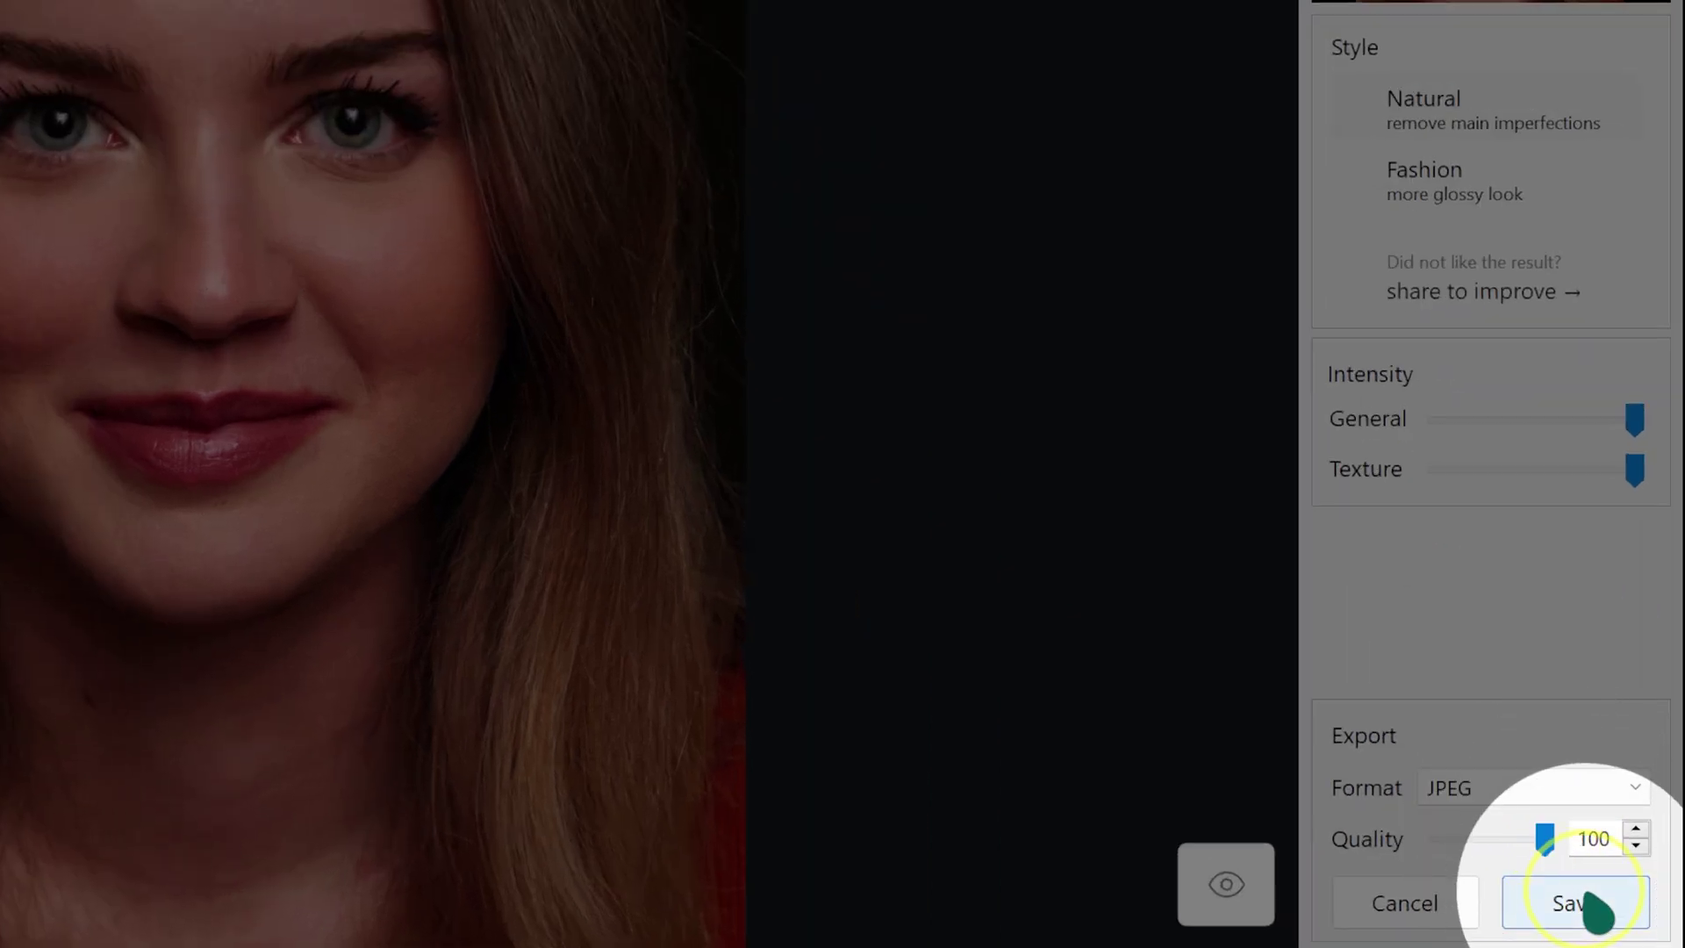
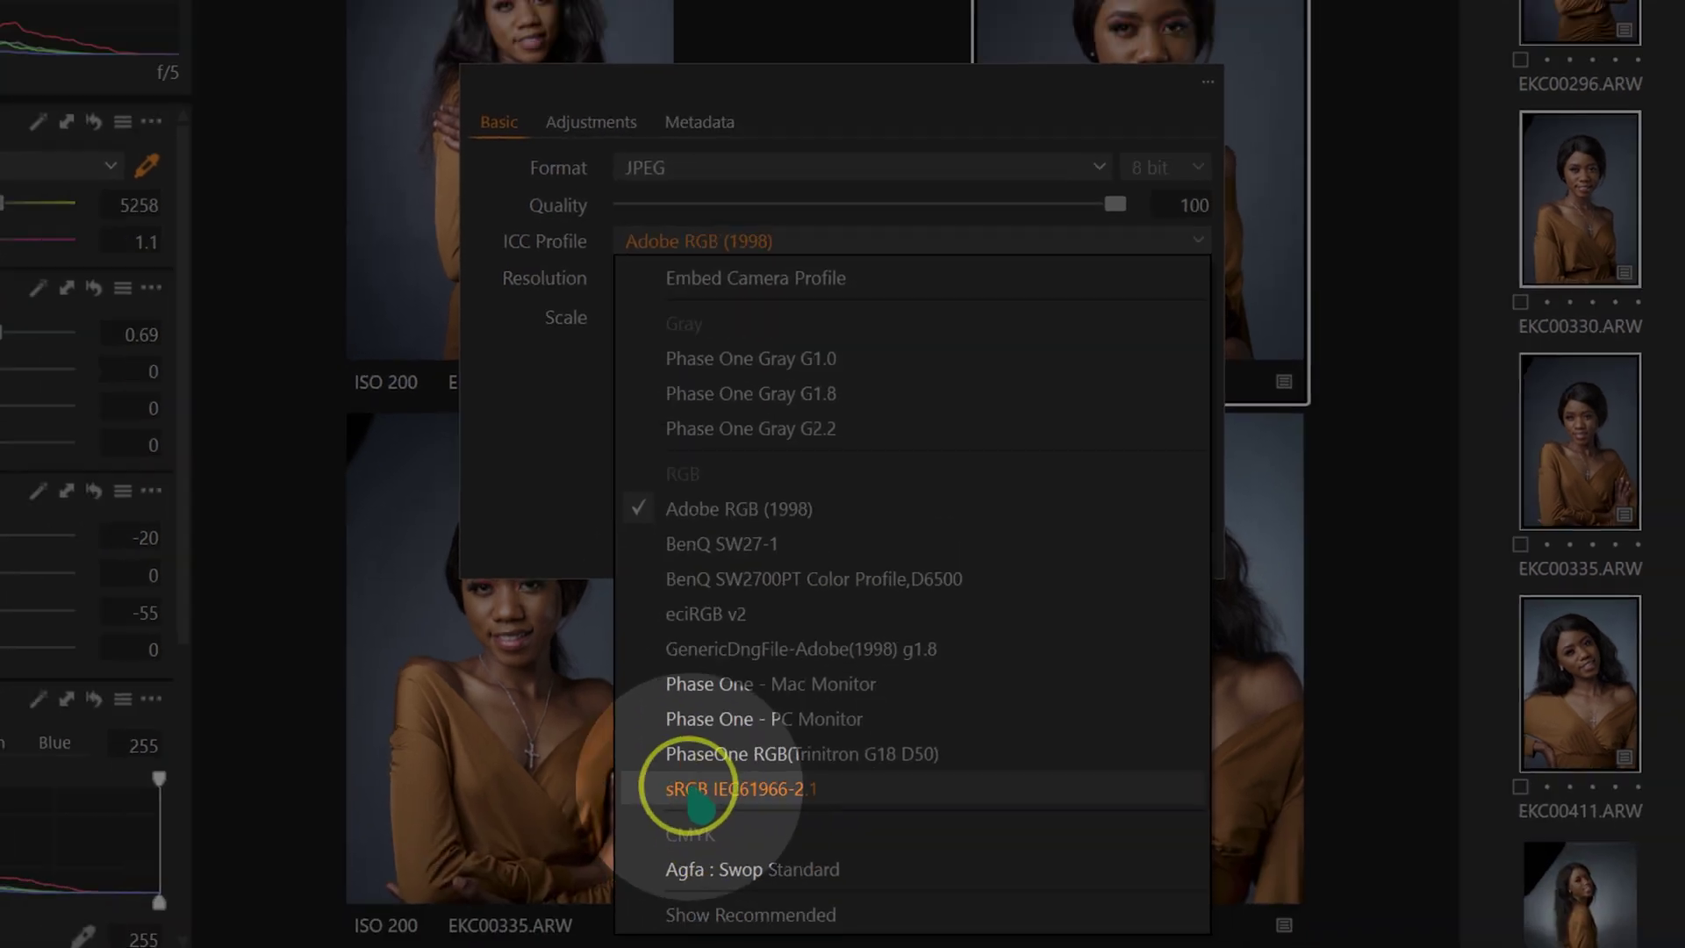
Step: In Capture One, set the ICC profile to sRGB IEC61966-2.1, send the four selected portraits to Reblum, and maximize its window
left_click(667, 923)
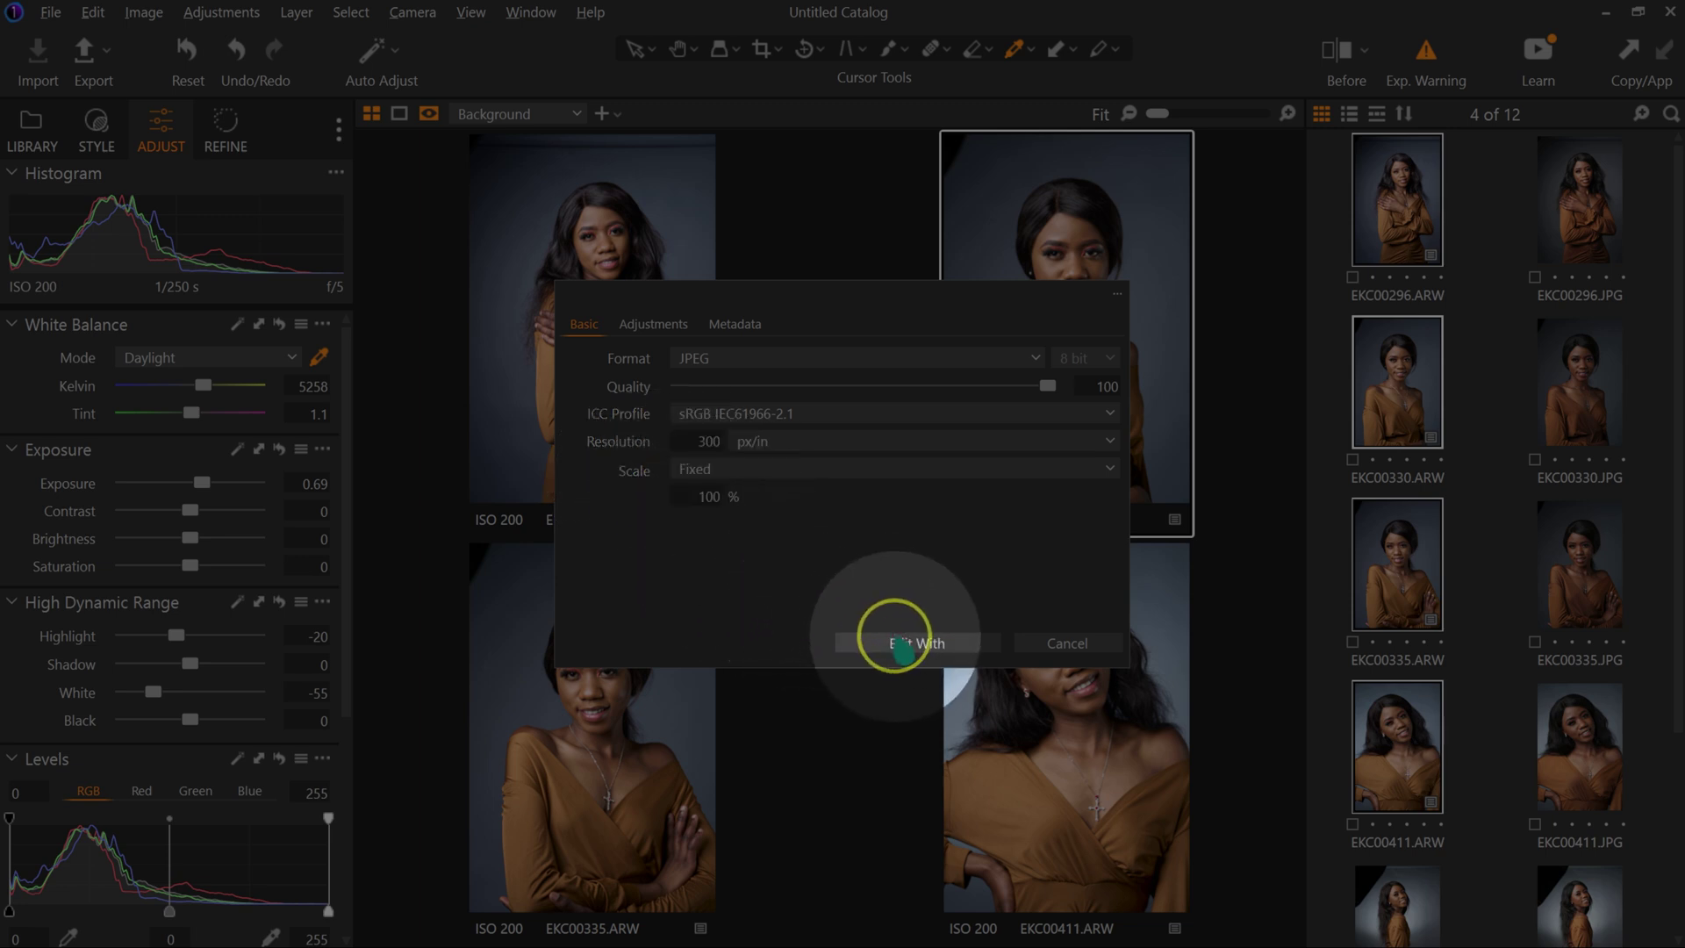
left_click(899, 643)
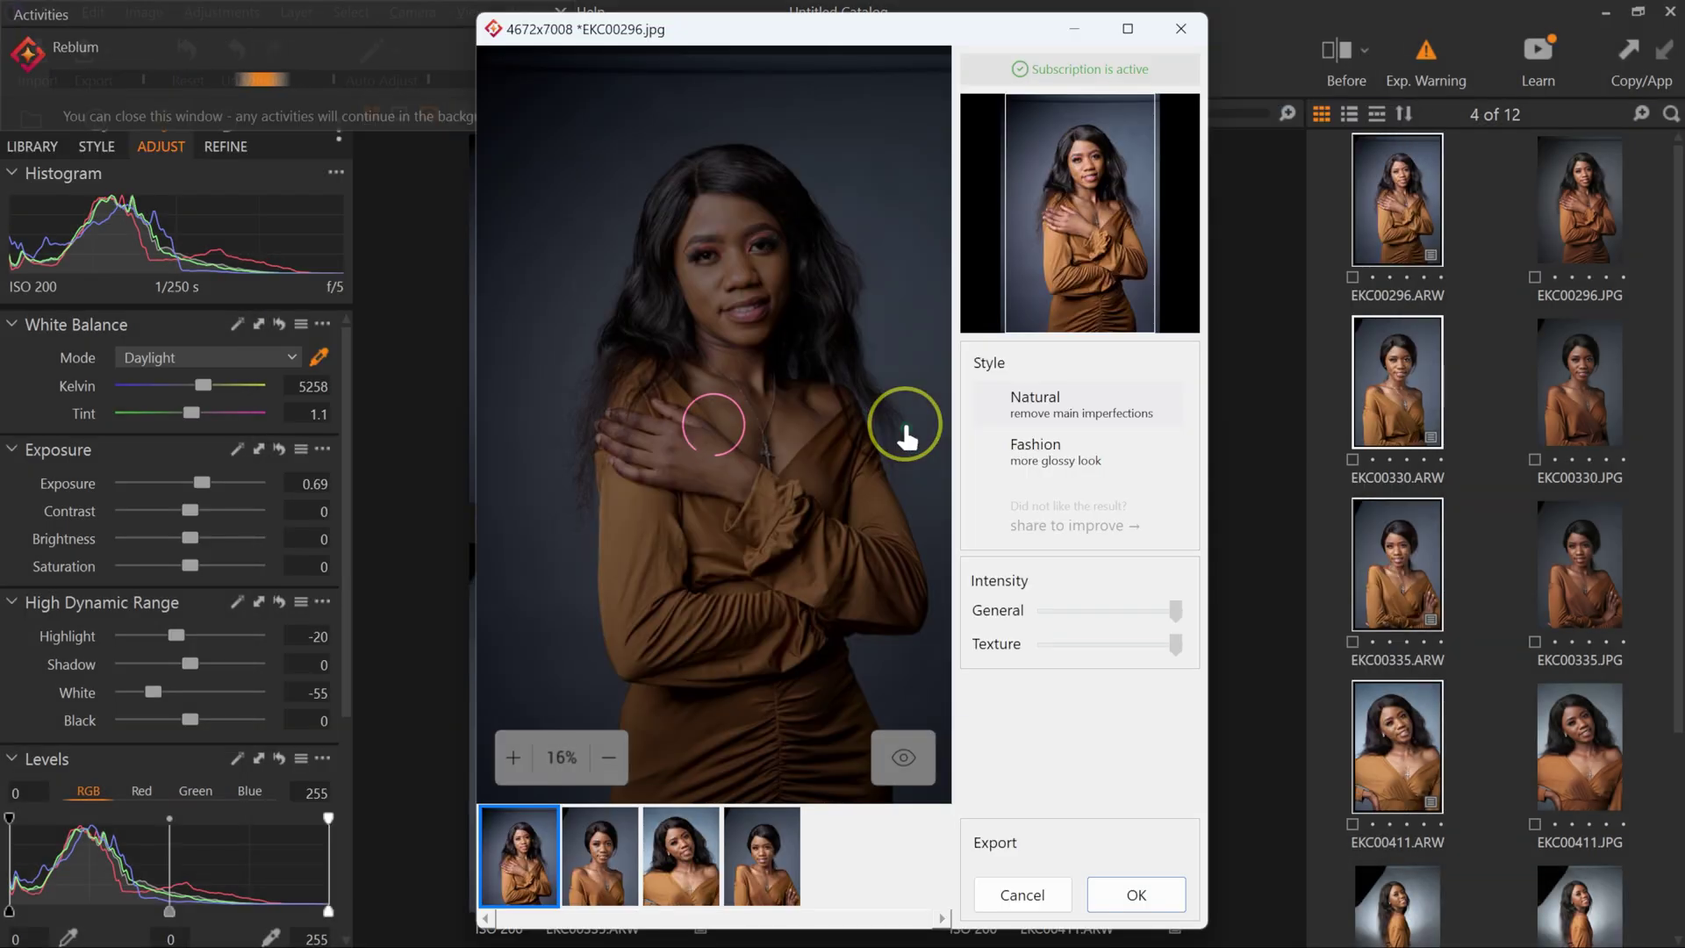
left_click(1127, 29)
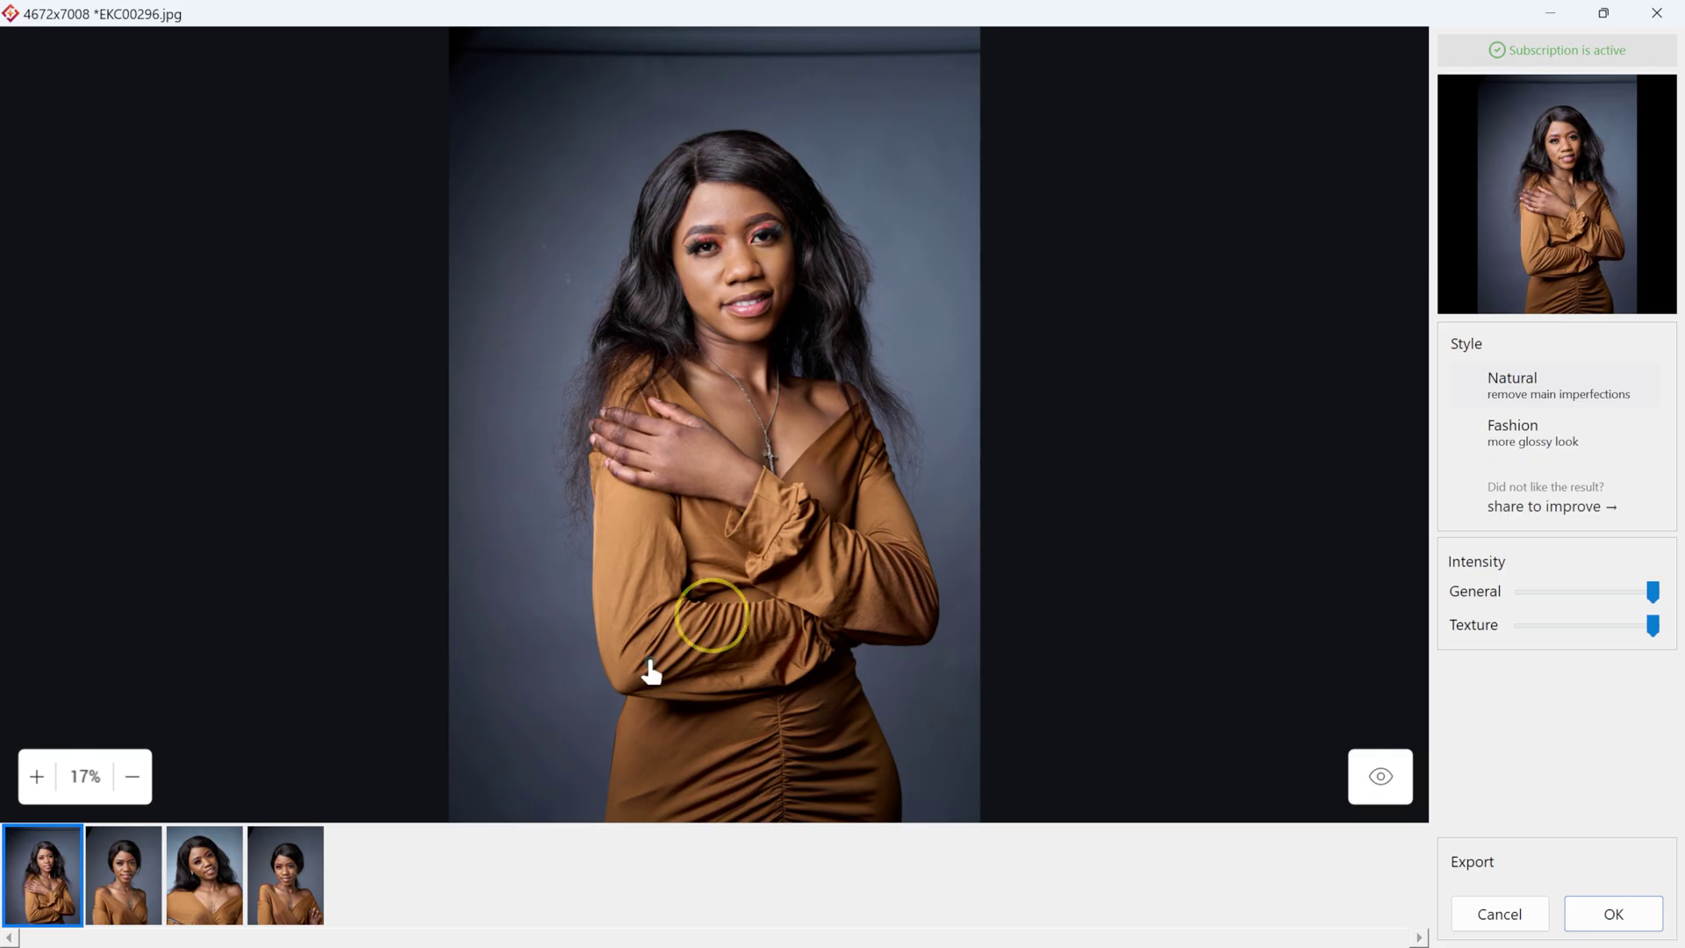
Step: Look through the other three loaded portraits in Reblum, inspecting the retouched skin of EKC00335 in close-up and wider views
left_click(123, 875)
left_click(205, 875)
left_click(285, 875)
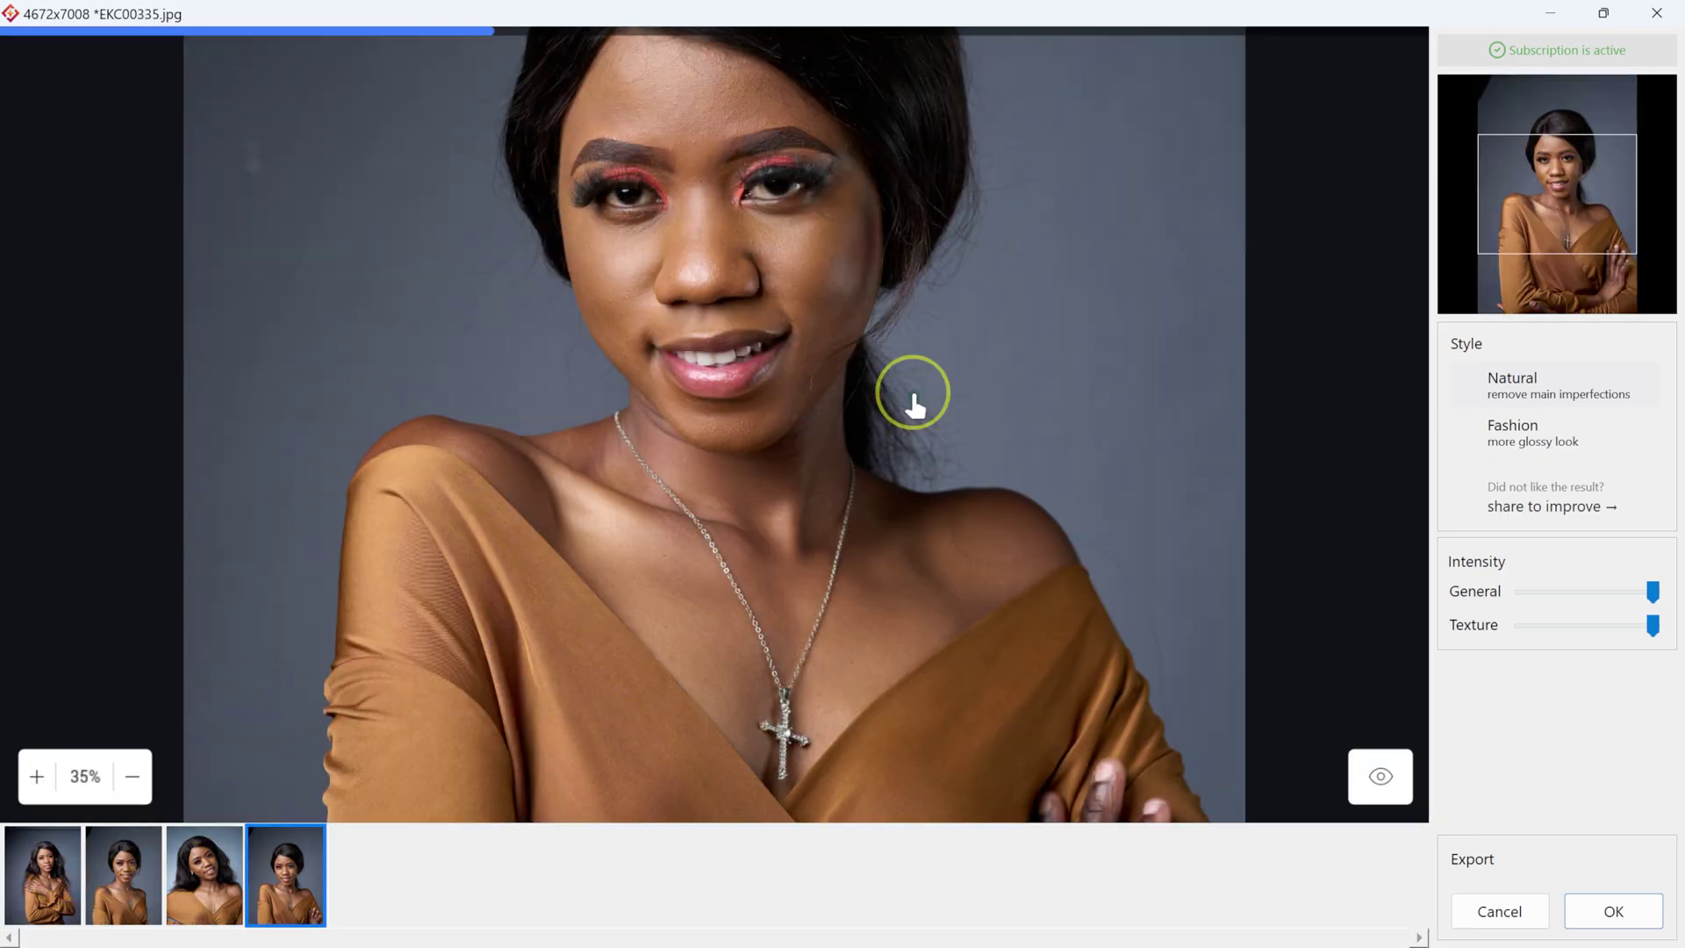
scroll(774, 507, "down", 3)
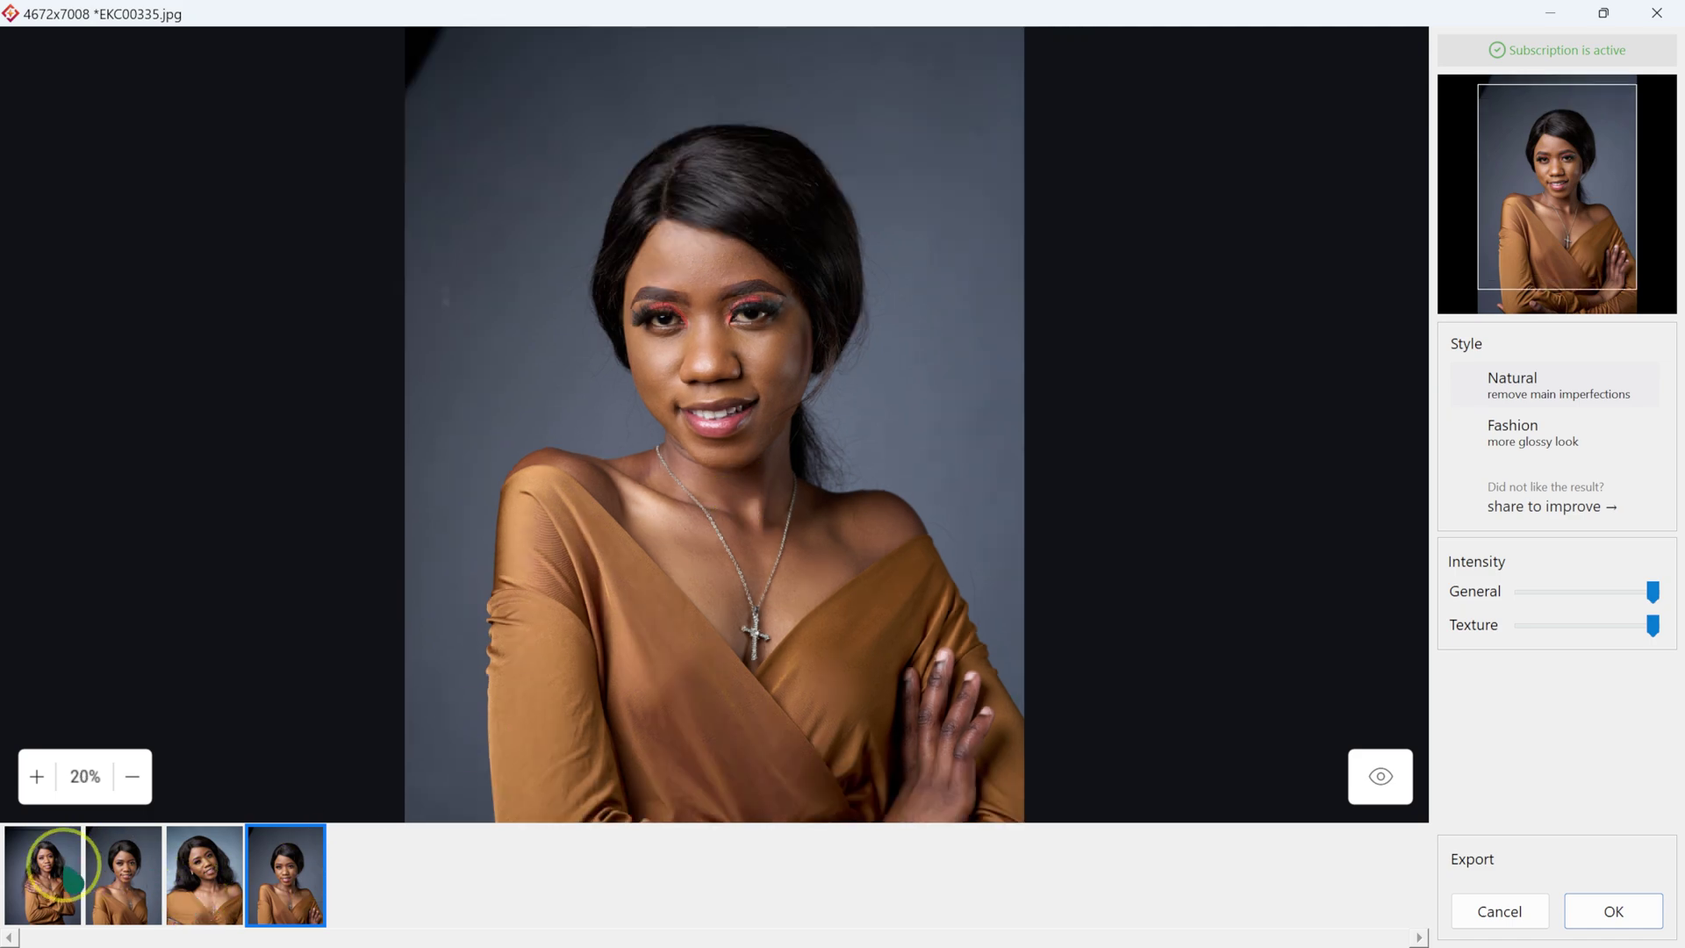
Step: Review the Natural retouch on portraits EKC00296 and EKC00330
left_click(44, 868)
scroll(823, 454, "down", 2)
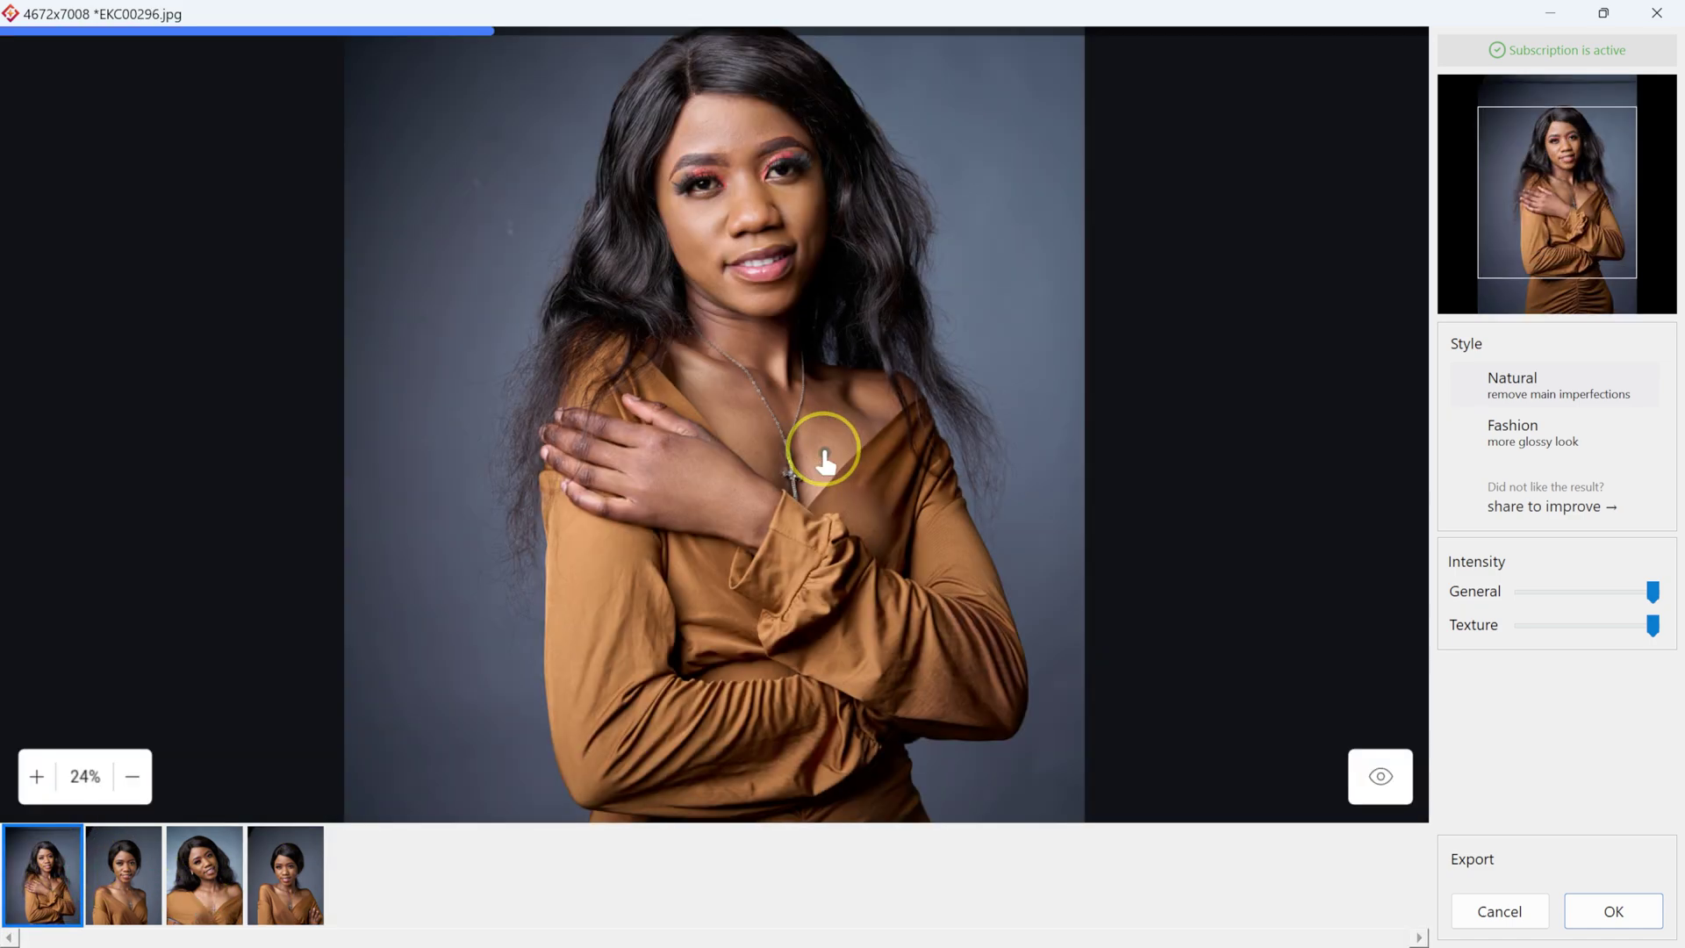
left_click(126, 878)
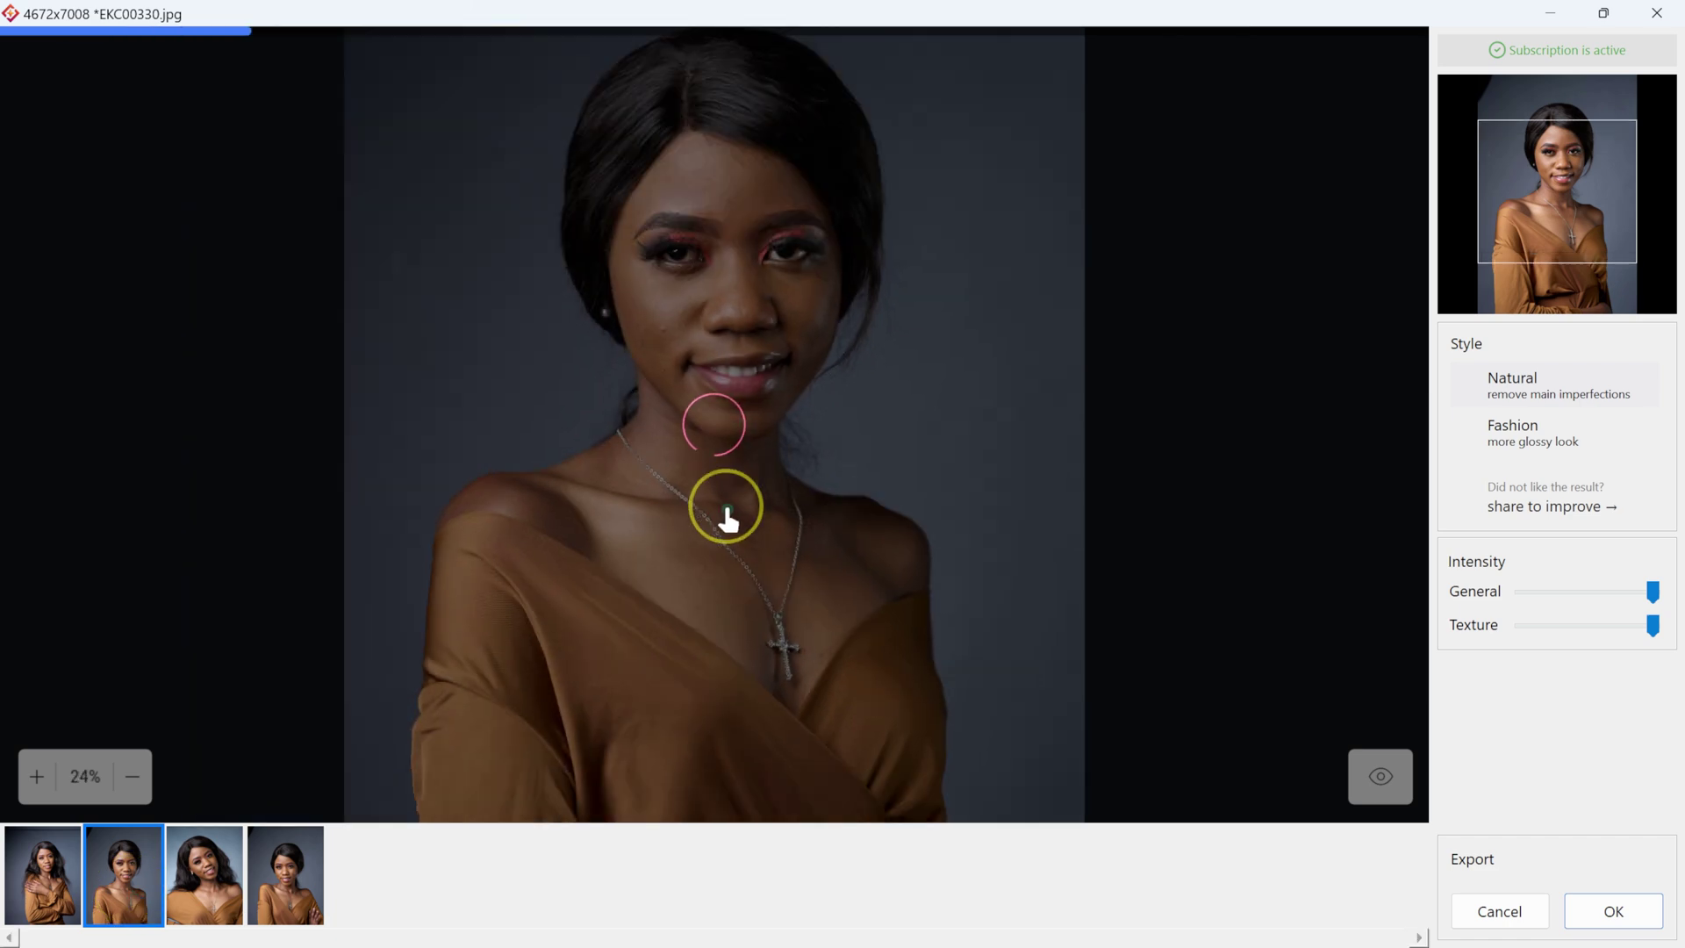
scroll(724, 518, "down", 1)
scroll(727, 518, "up", 1)
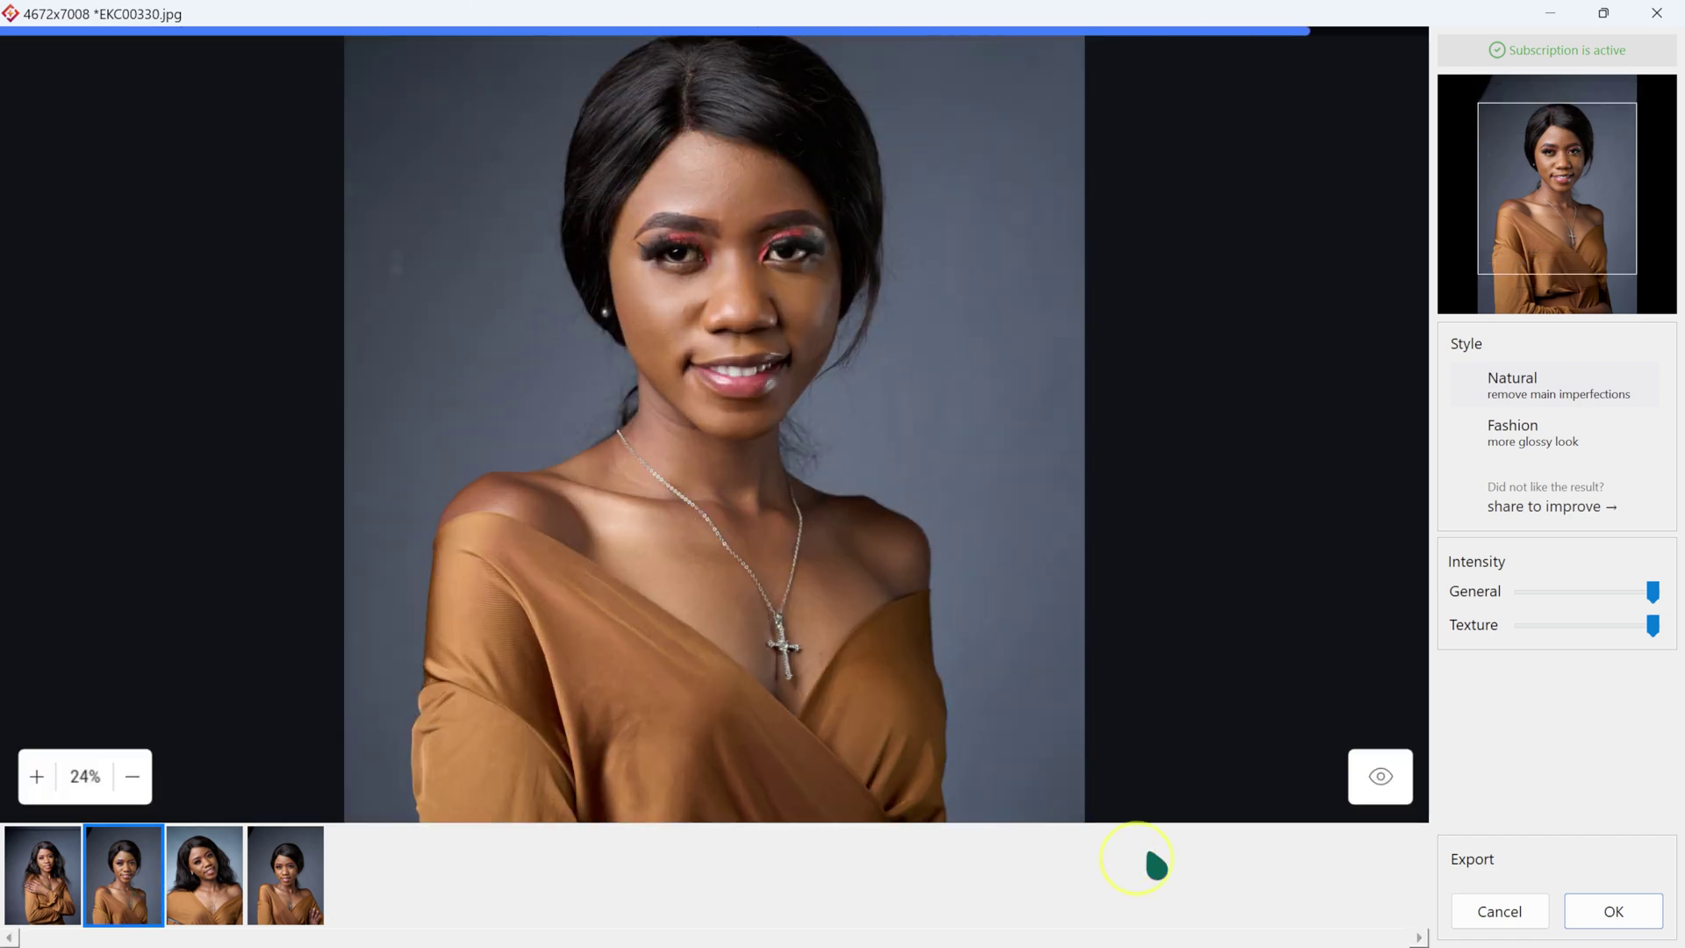
Step: Compare the Natural retouch of EKC00335 with the original, both in the wider view and in close-up on the face
left_click(285, 875)
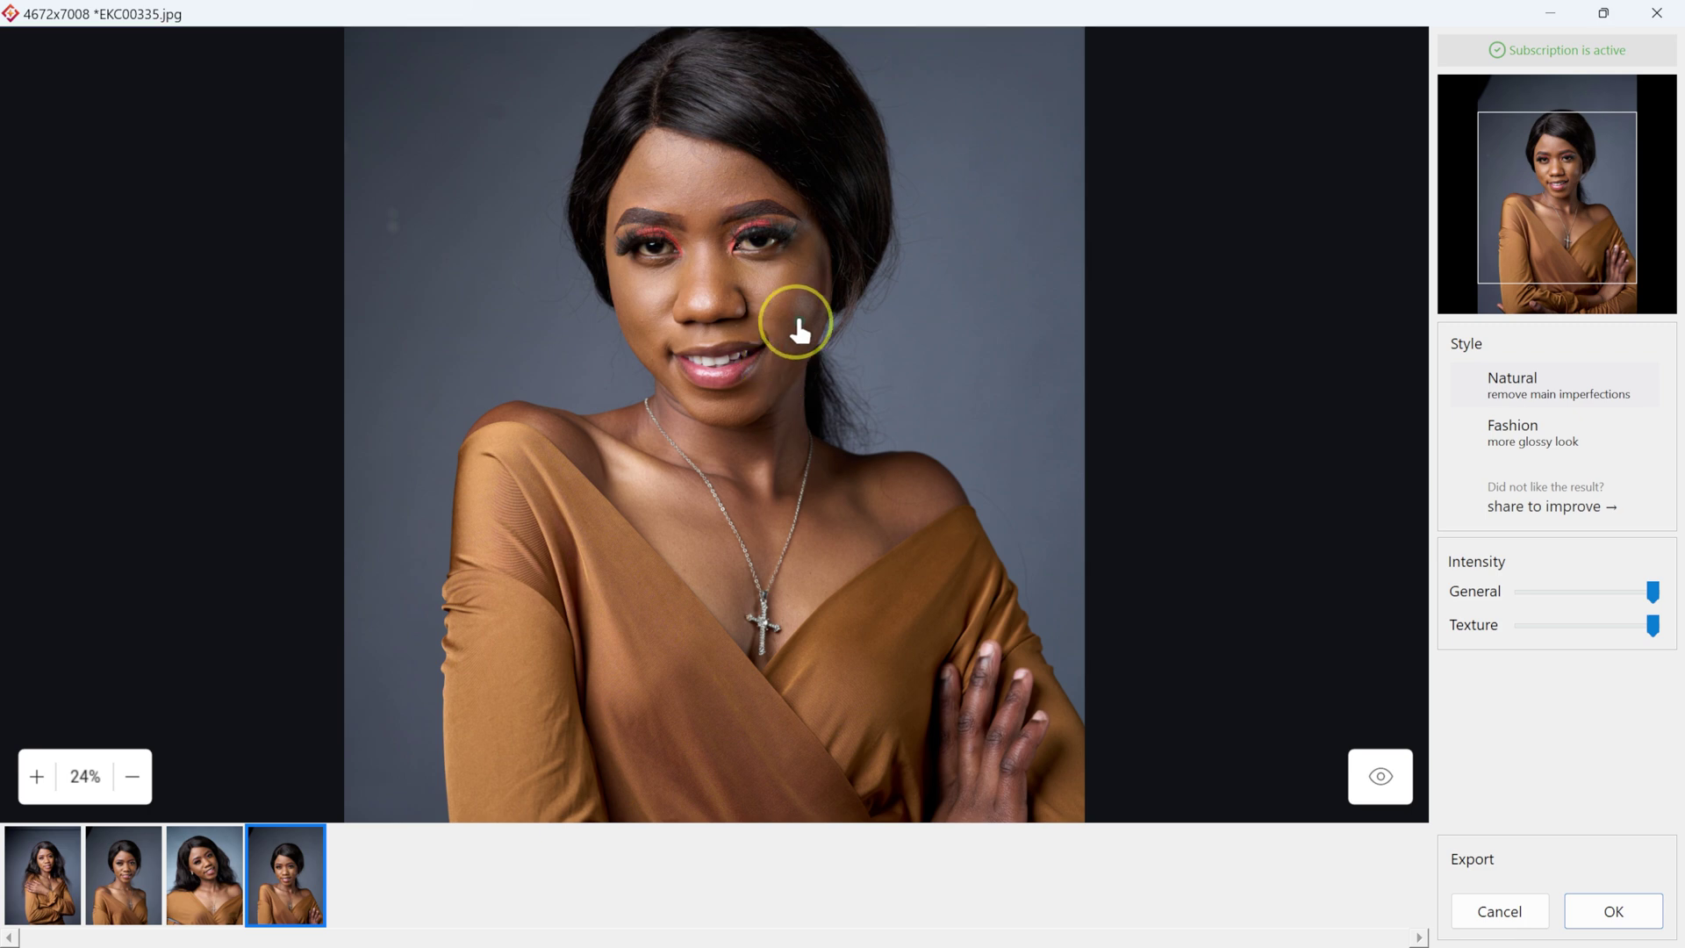
left_click(1383, 778)
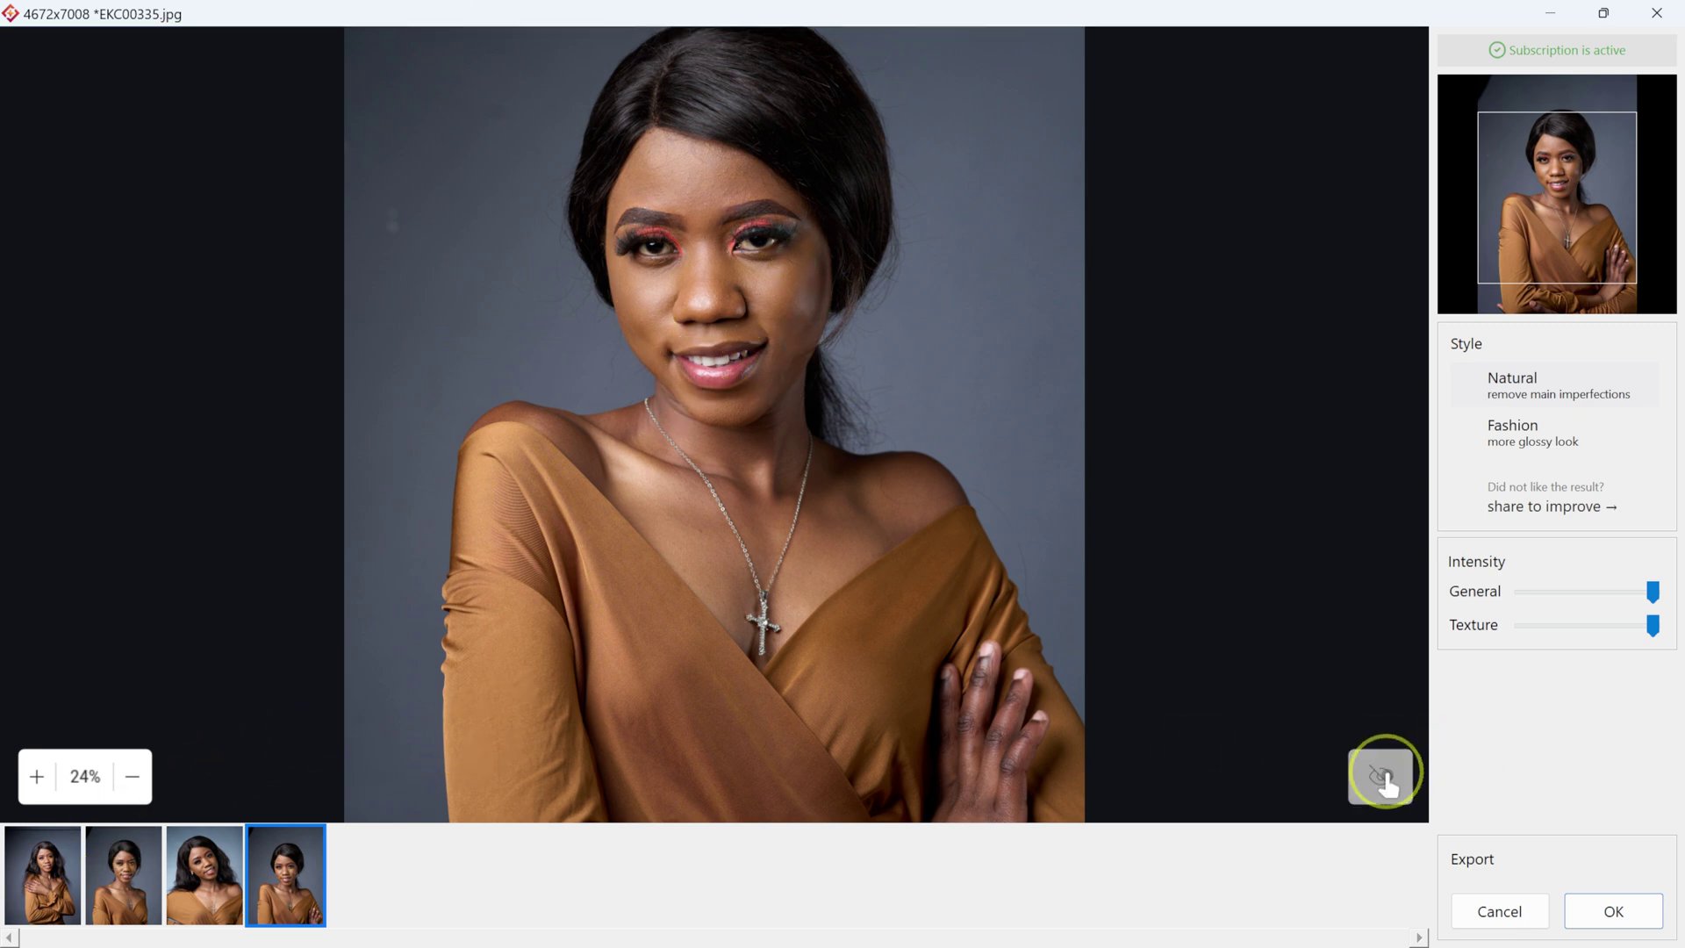
left_click(1381, 777)
scroll(726, 256, "up", 2)
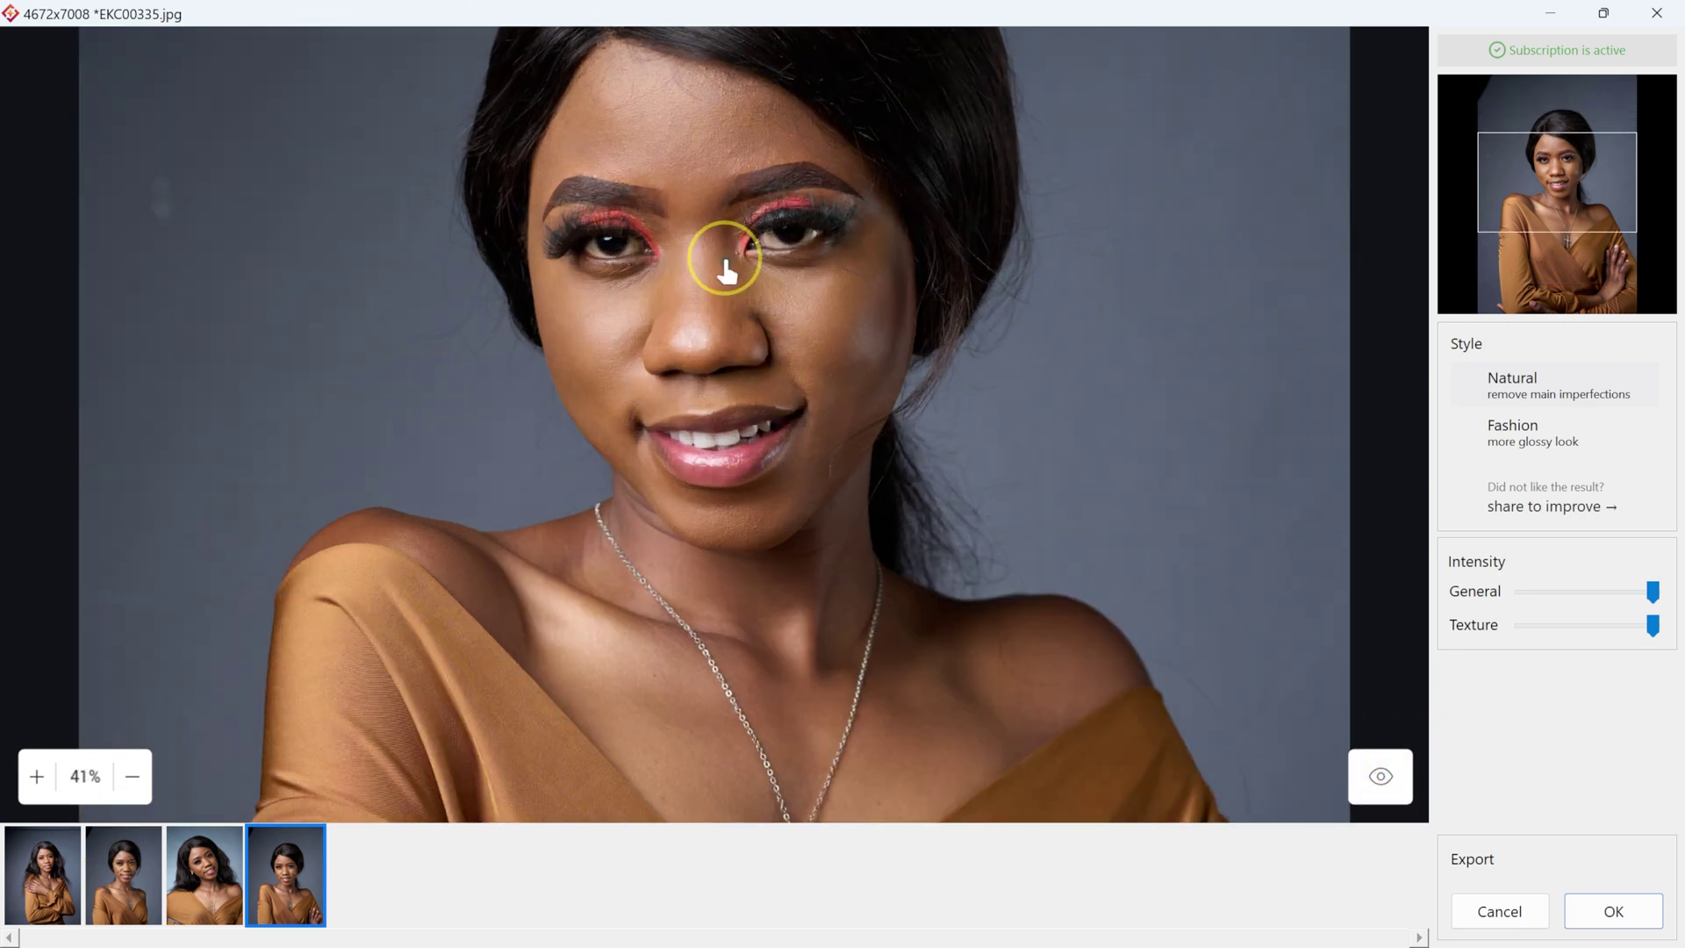
left_click_drag(726, 255, 760, 365)
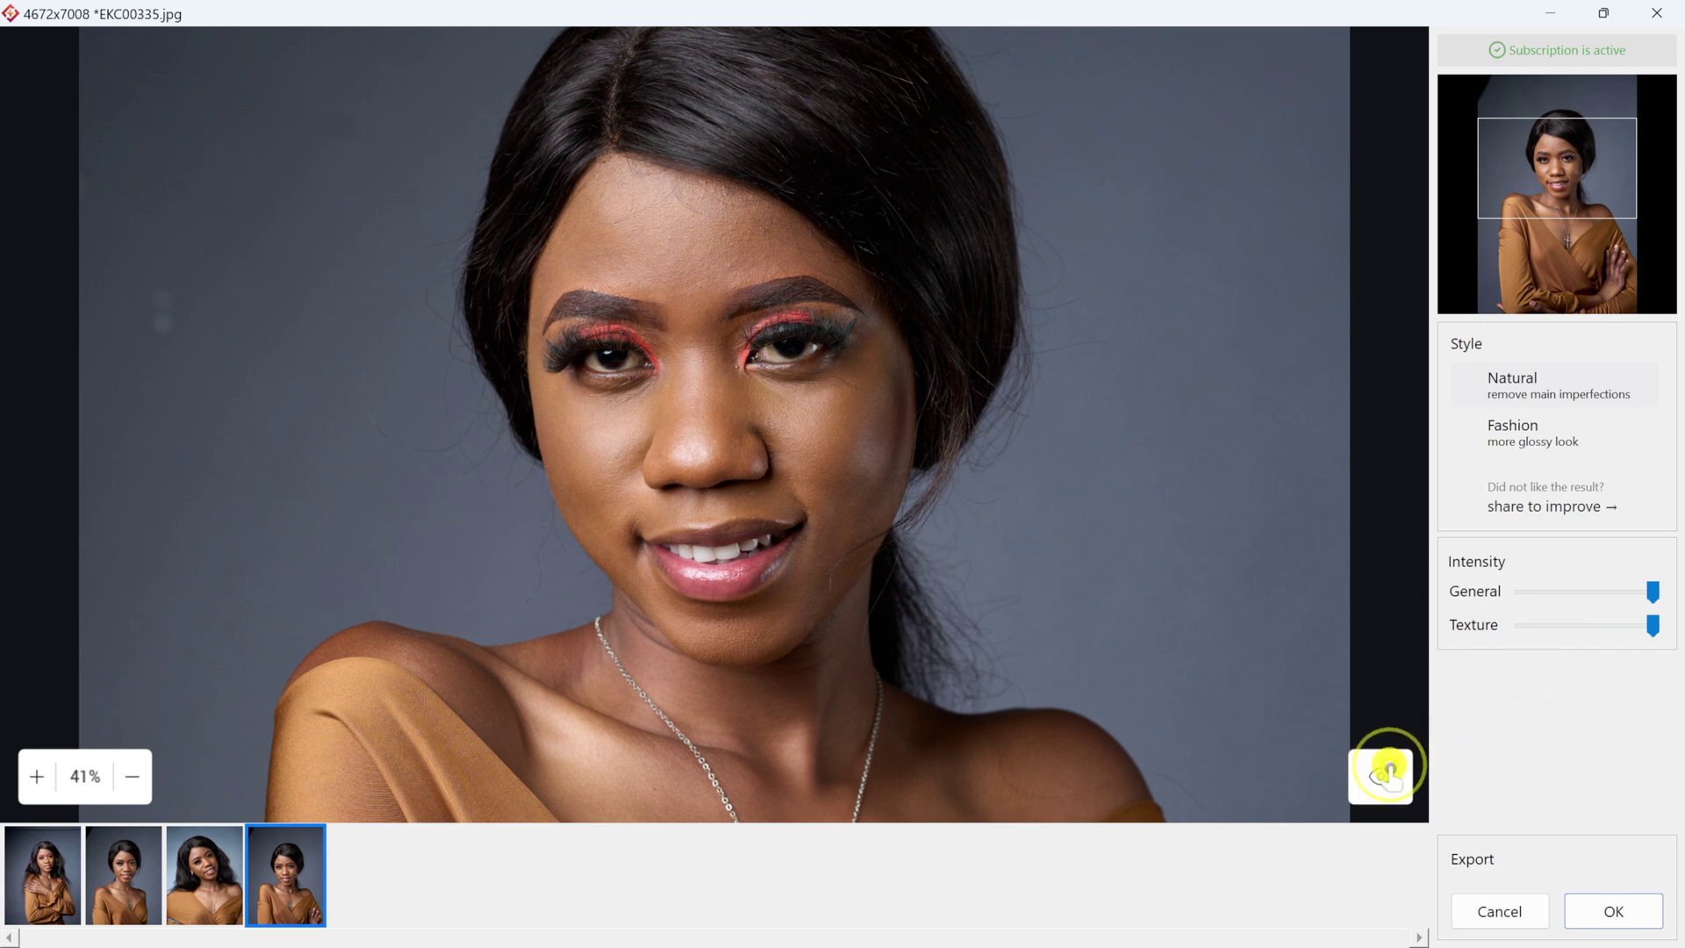
left_click(1385, 774)
left_click(1386, 776)
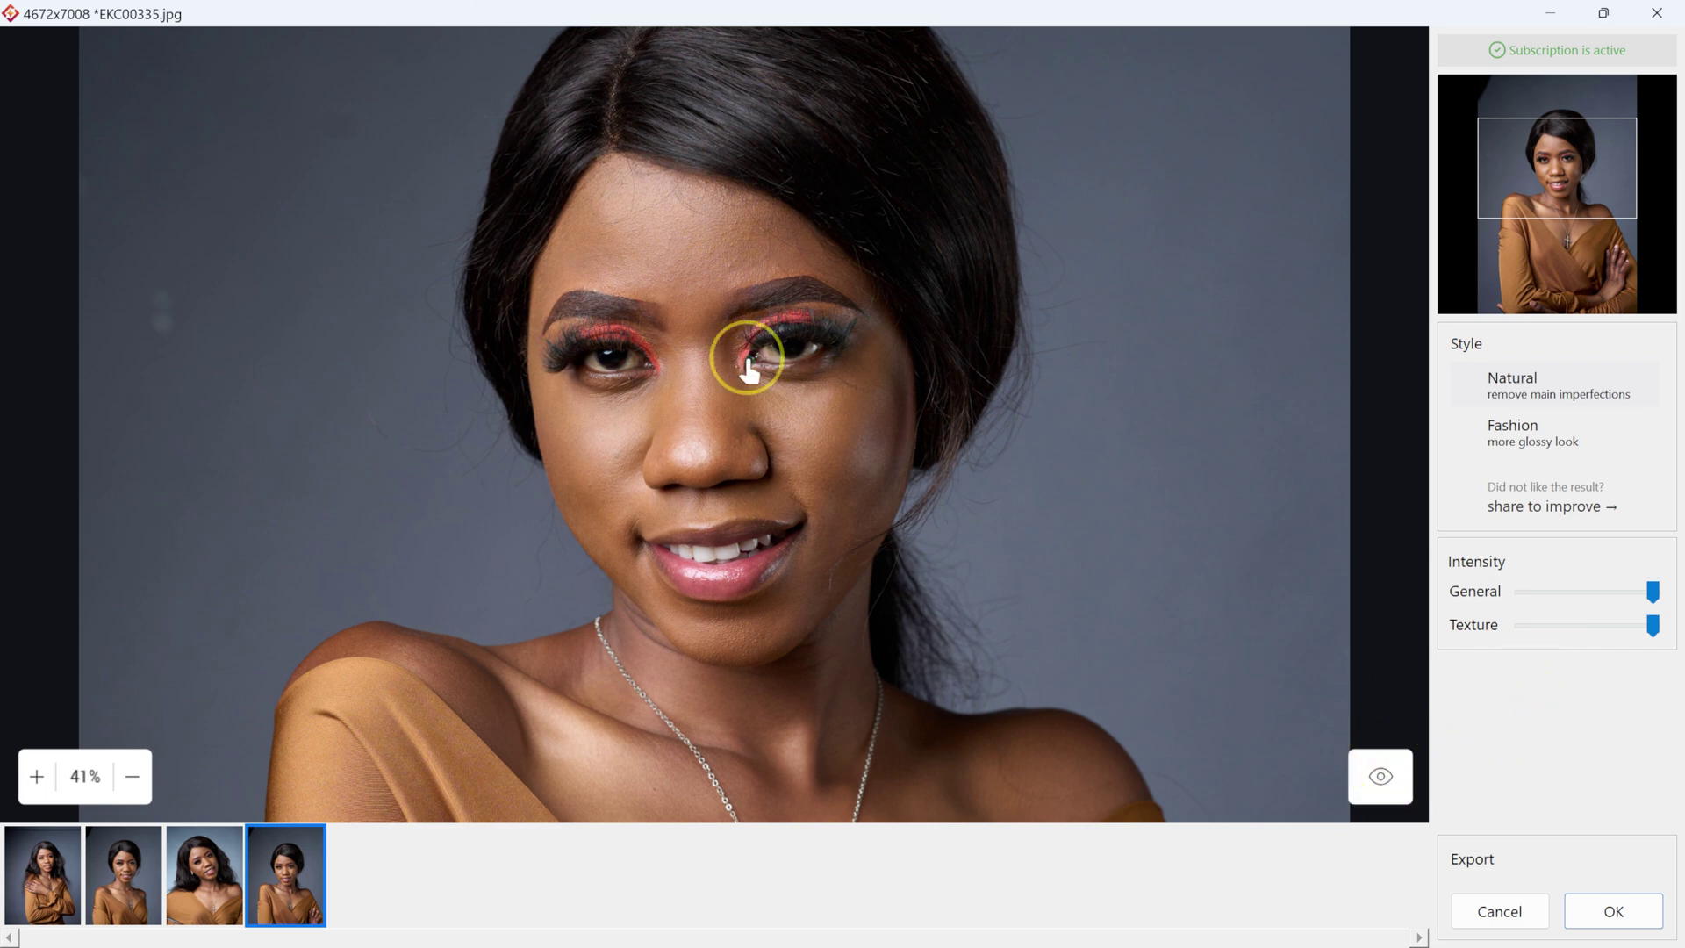
Step: Apply the Fashion style and compare the result with the original EKC00335 portrait
left_click(1507, 437)
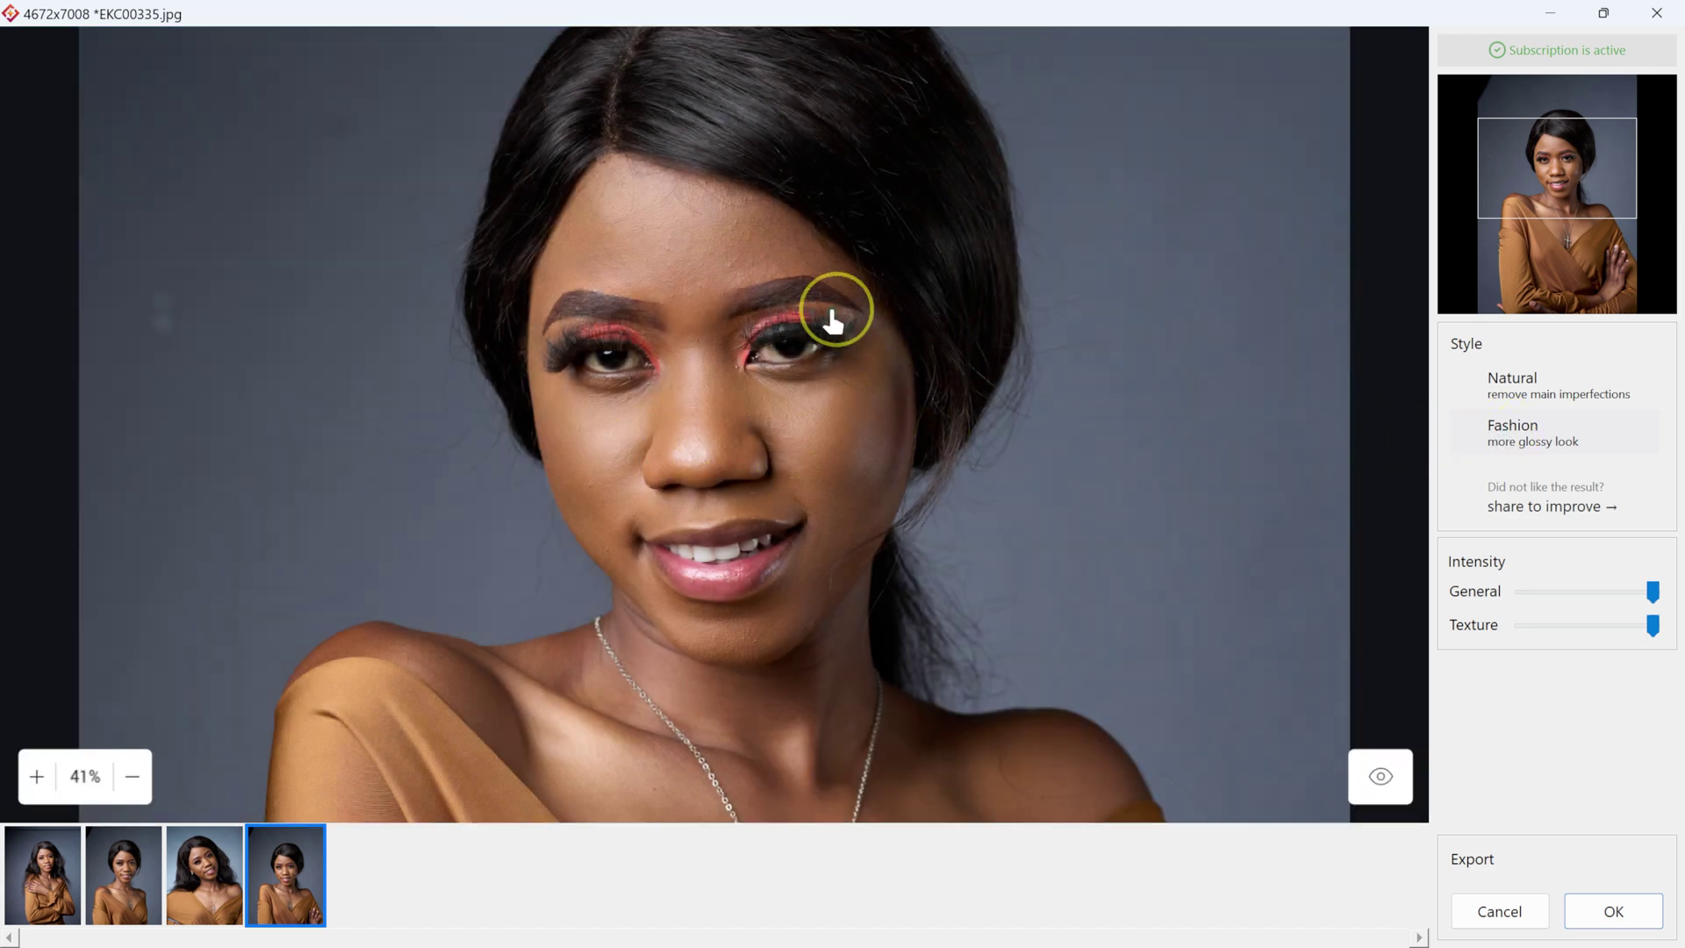
scroll(727, 430, "down", 1)
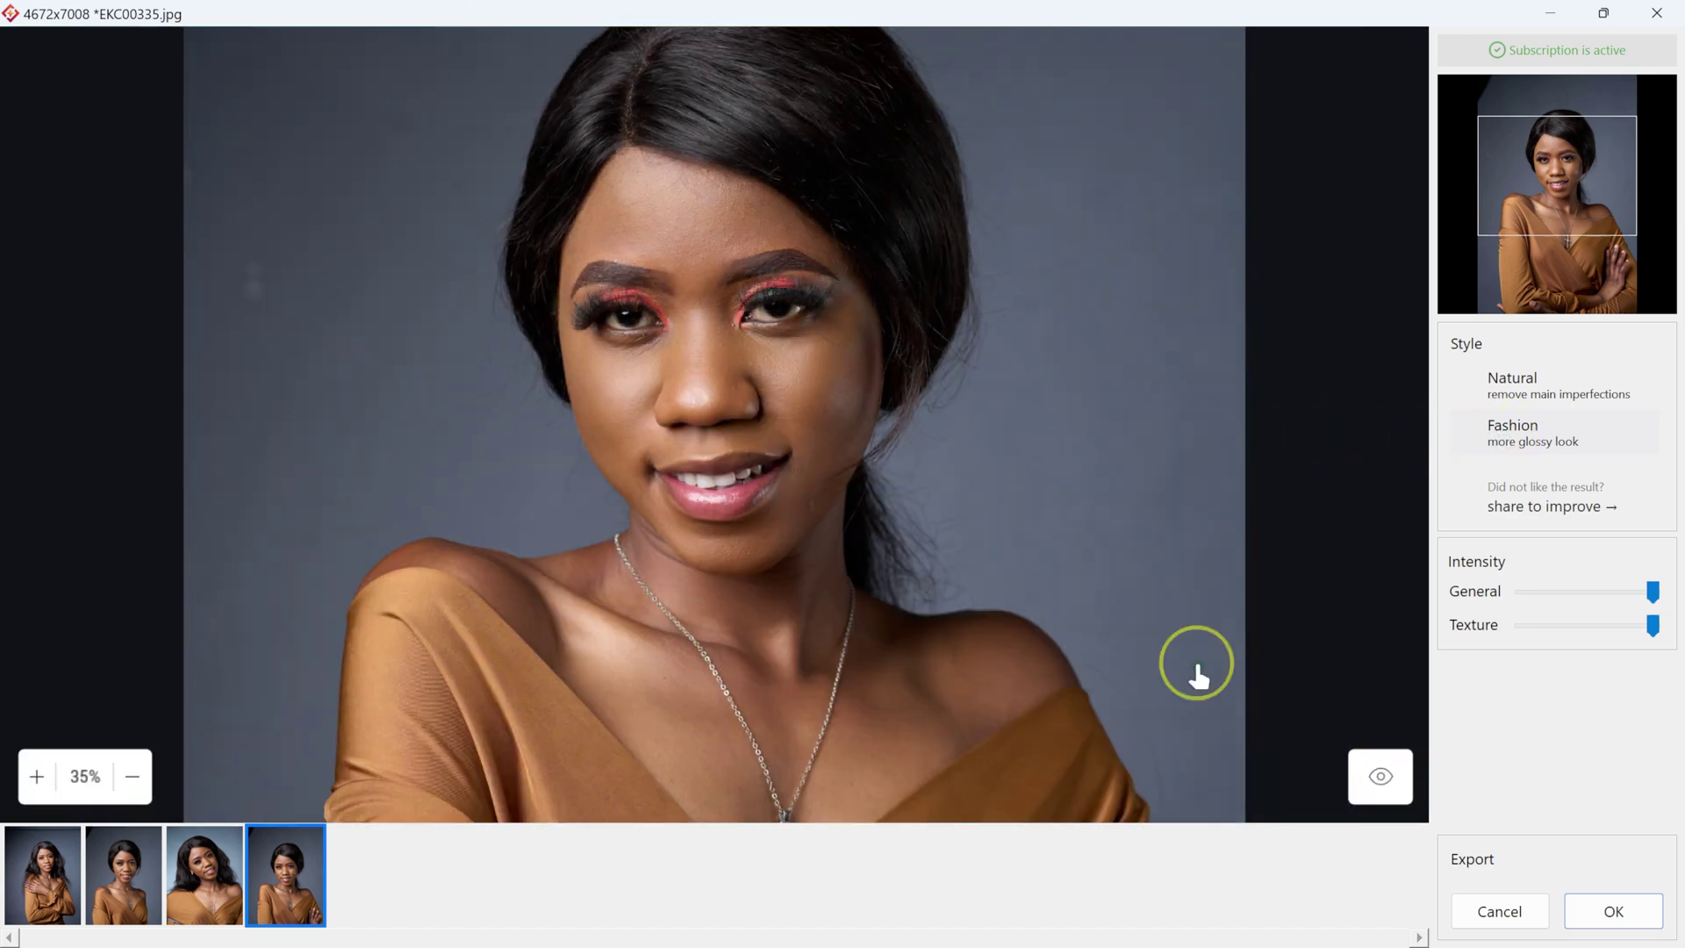
left_click(1380, 774)
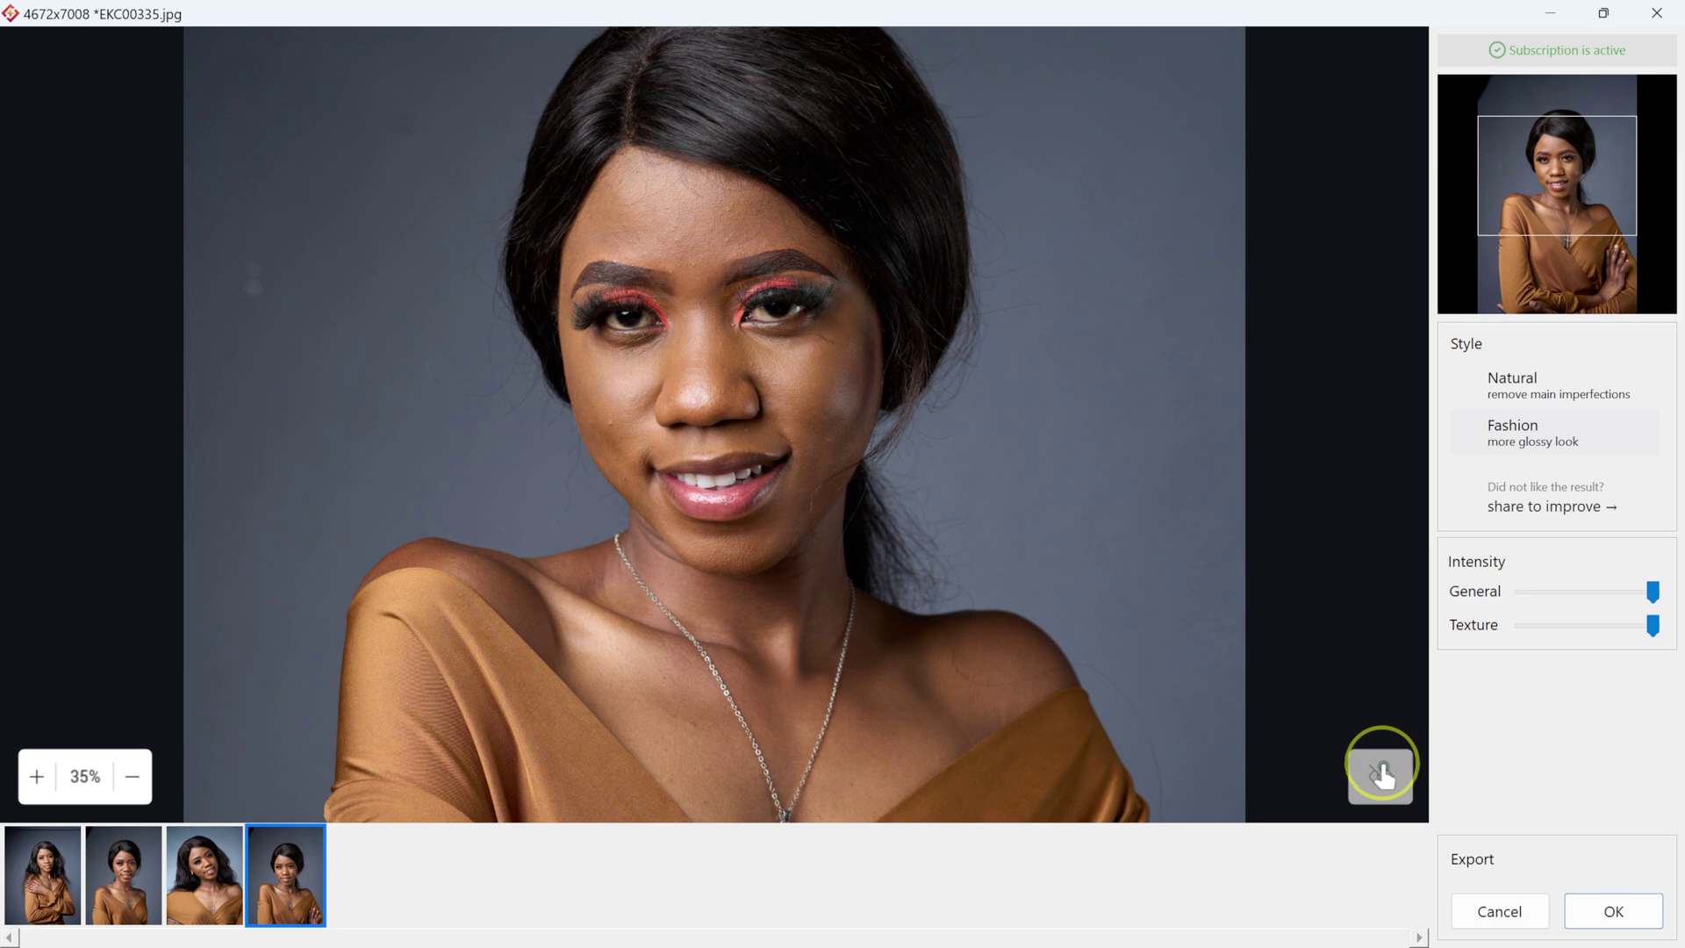
left_click(1382, 774)
left_click(1384, 776)
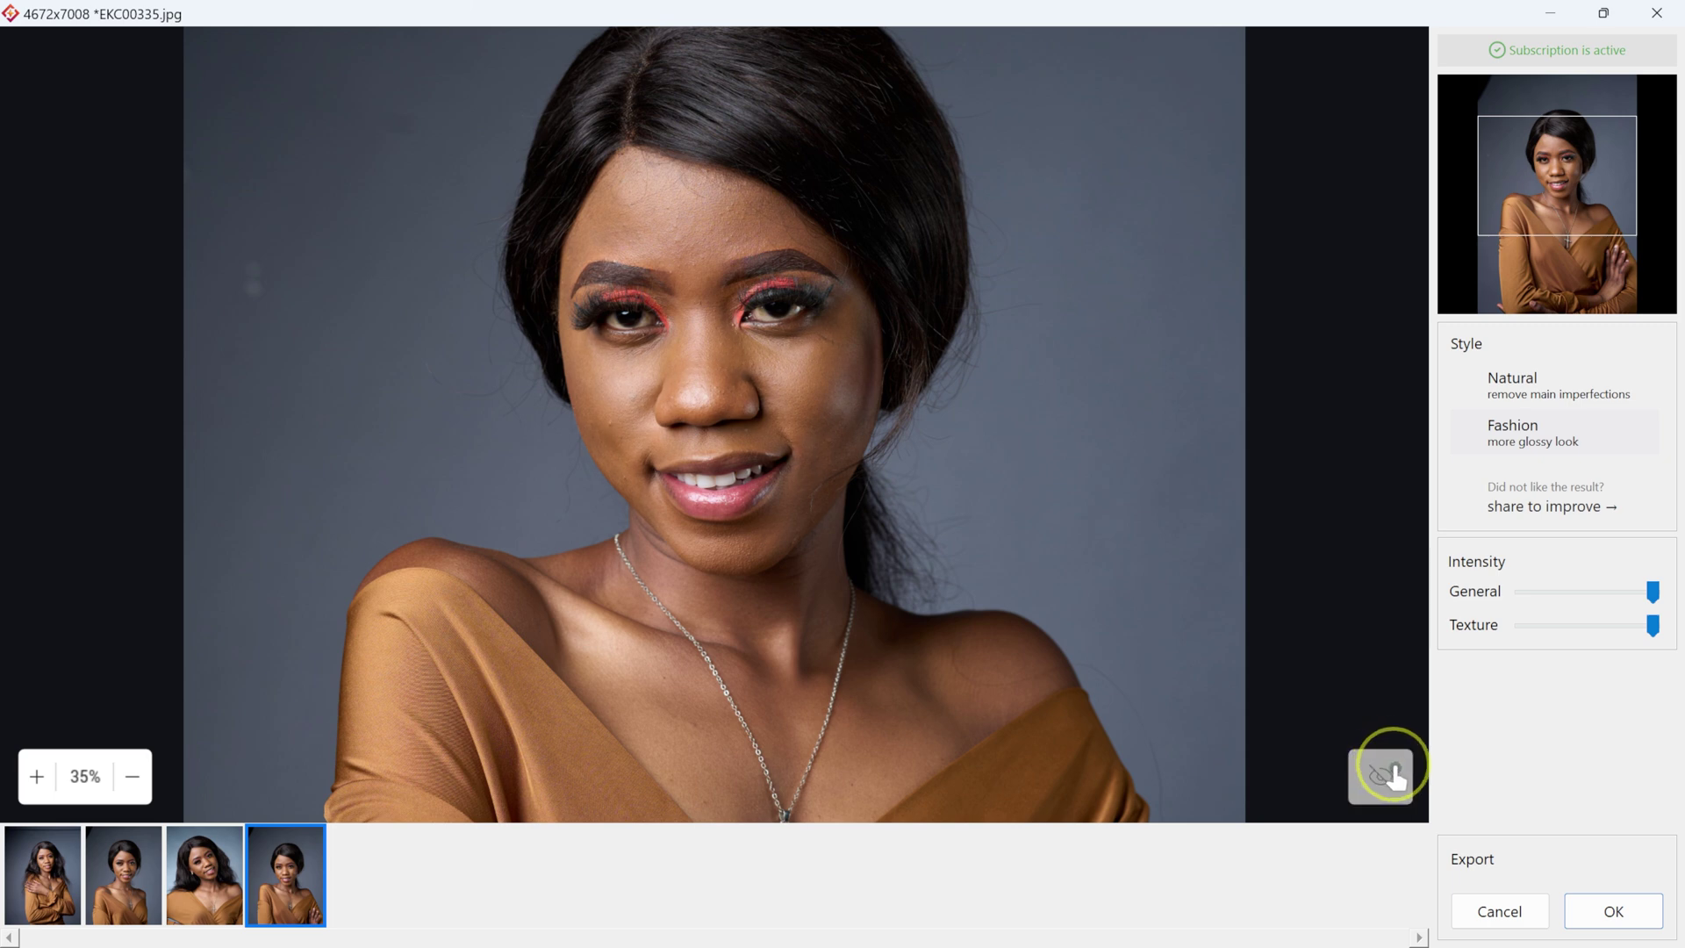
left_click(1385, 776)
Step: Check the Fashion retouch on EKC00330 and EKC00296, and export the batch
left_click(134, 867)
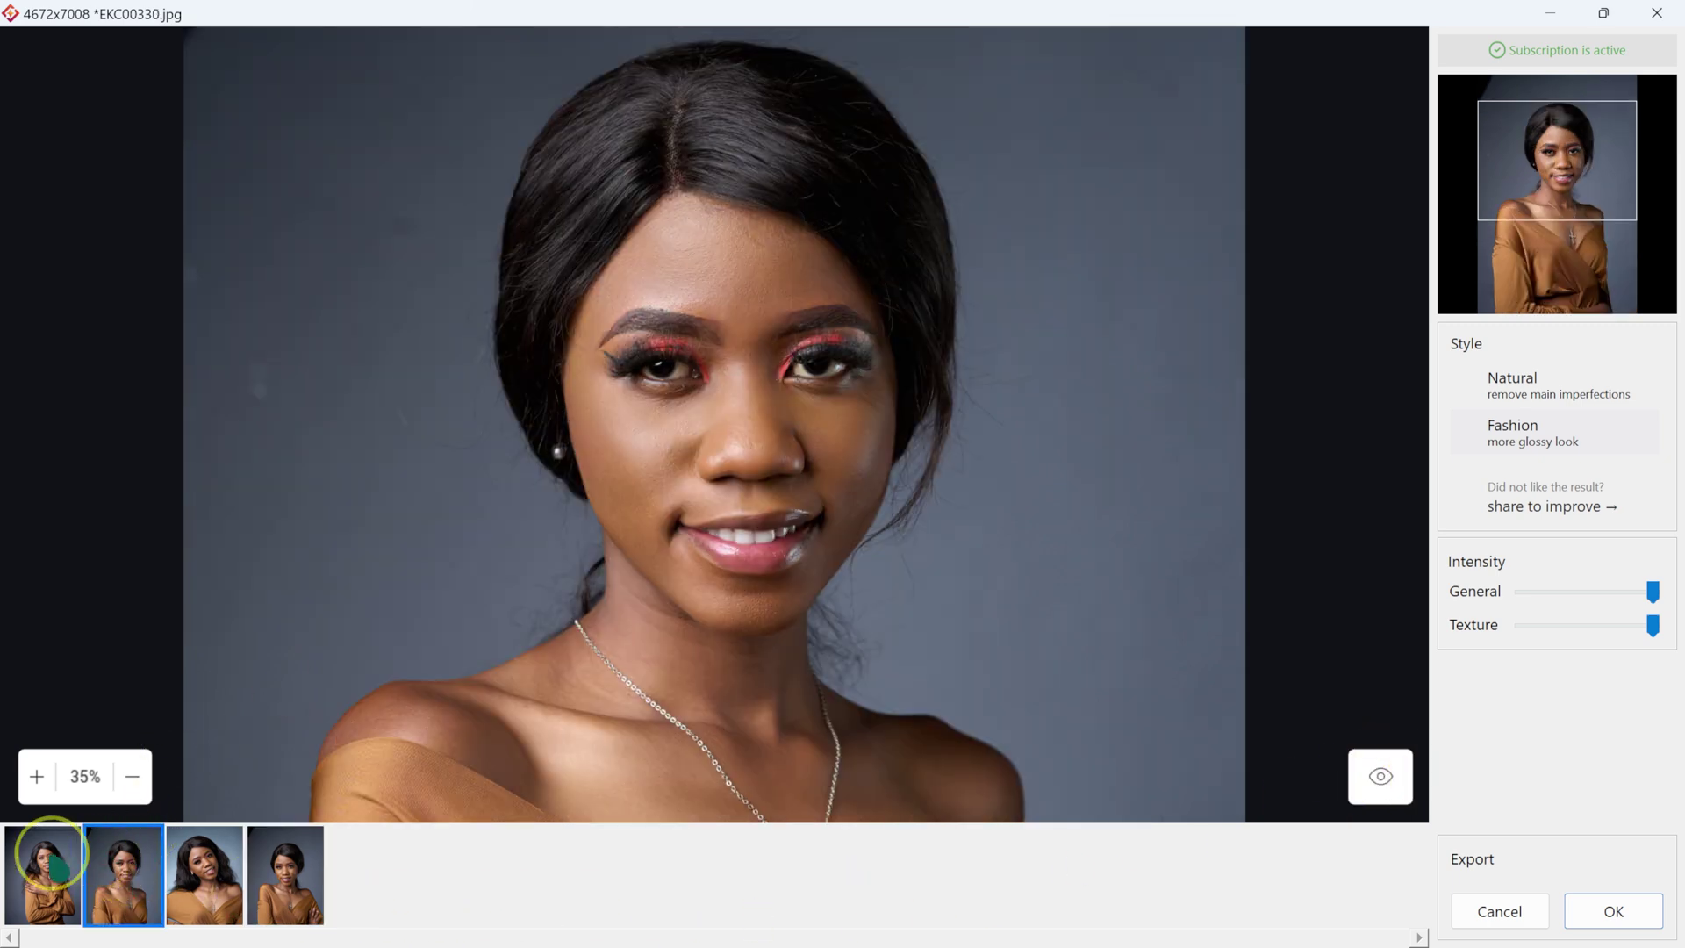
left_click(49, 864)
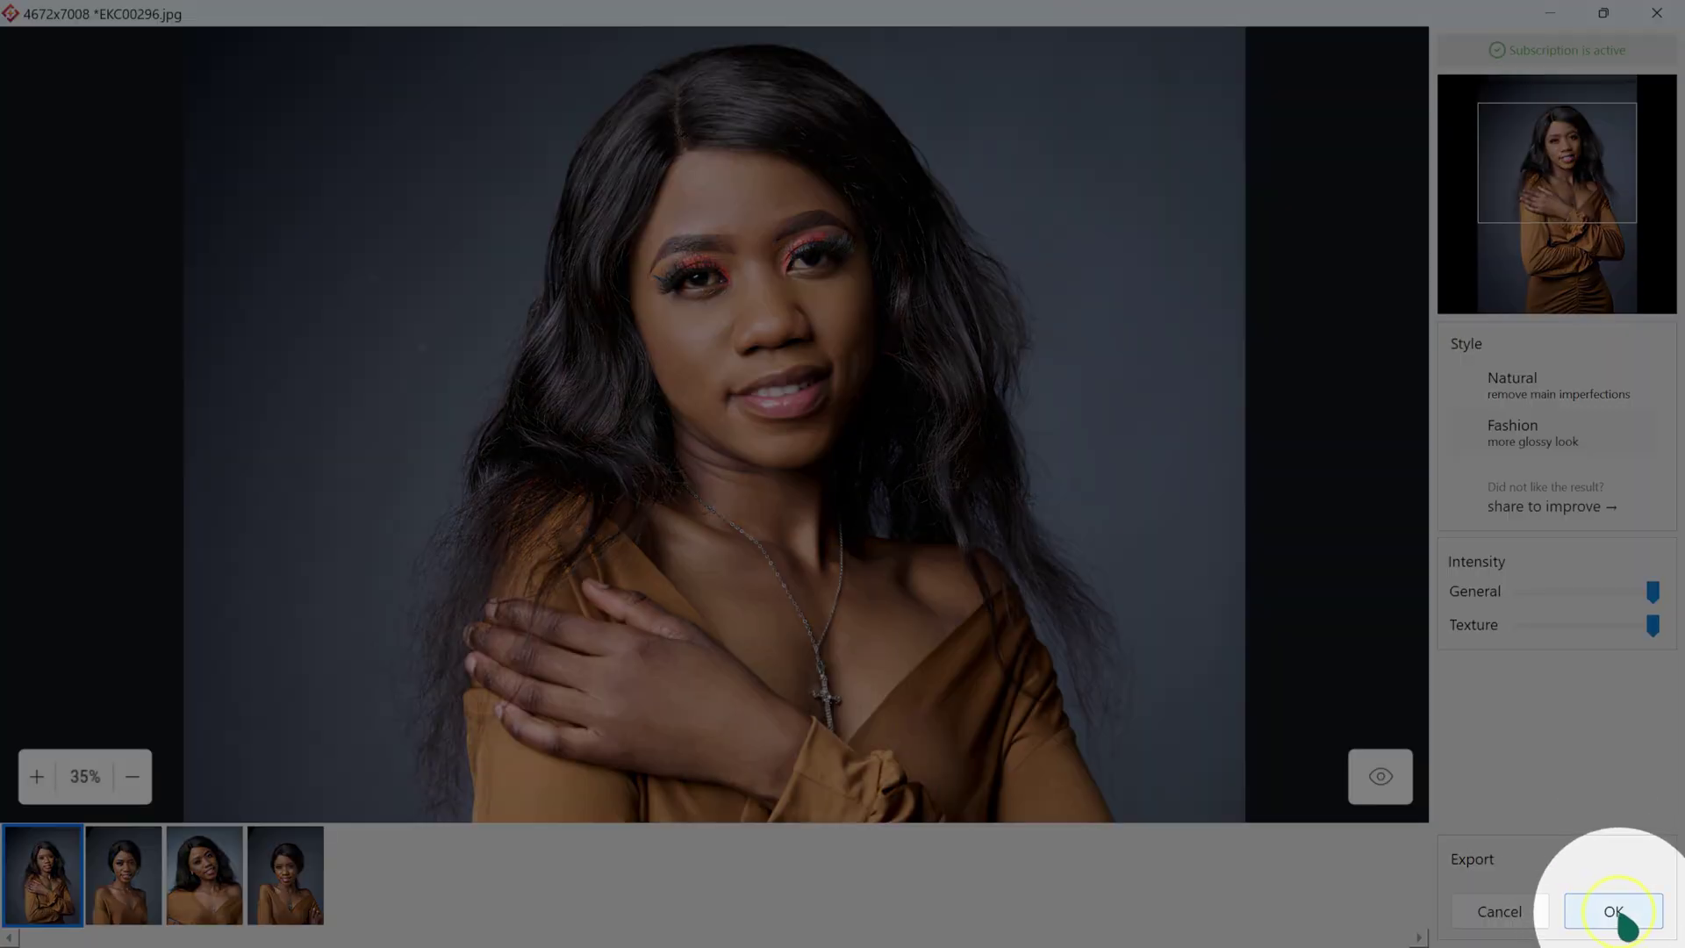
left_click(1615, 912)
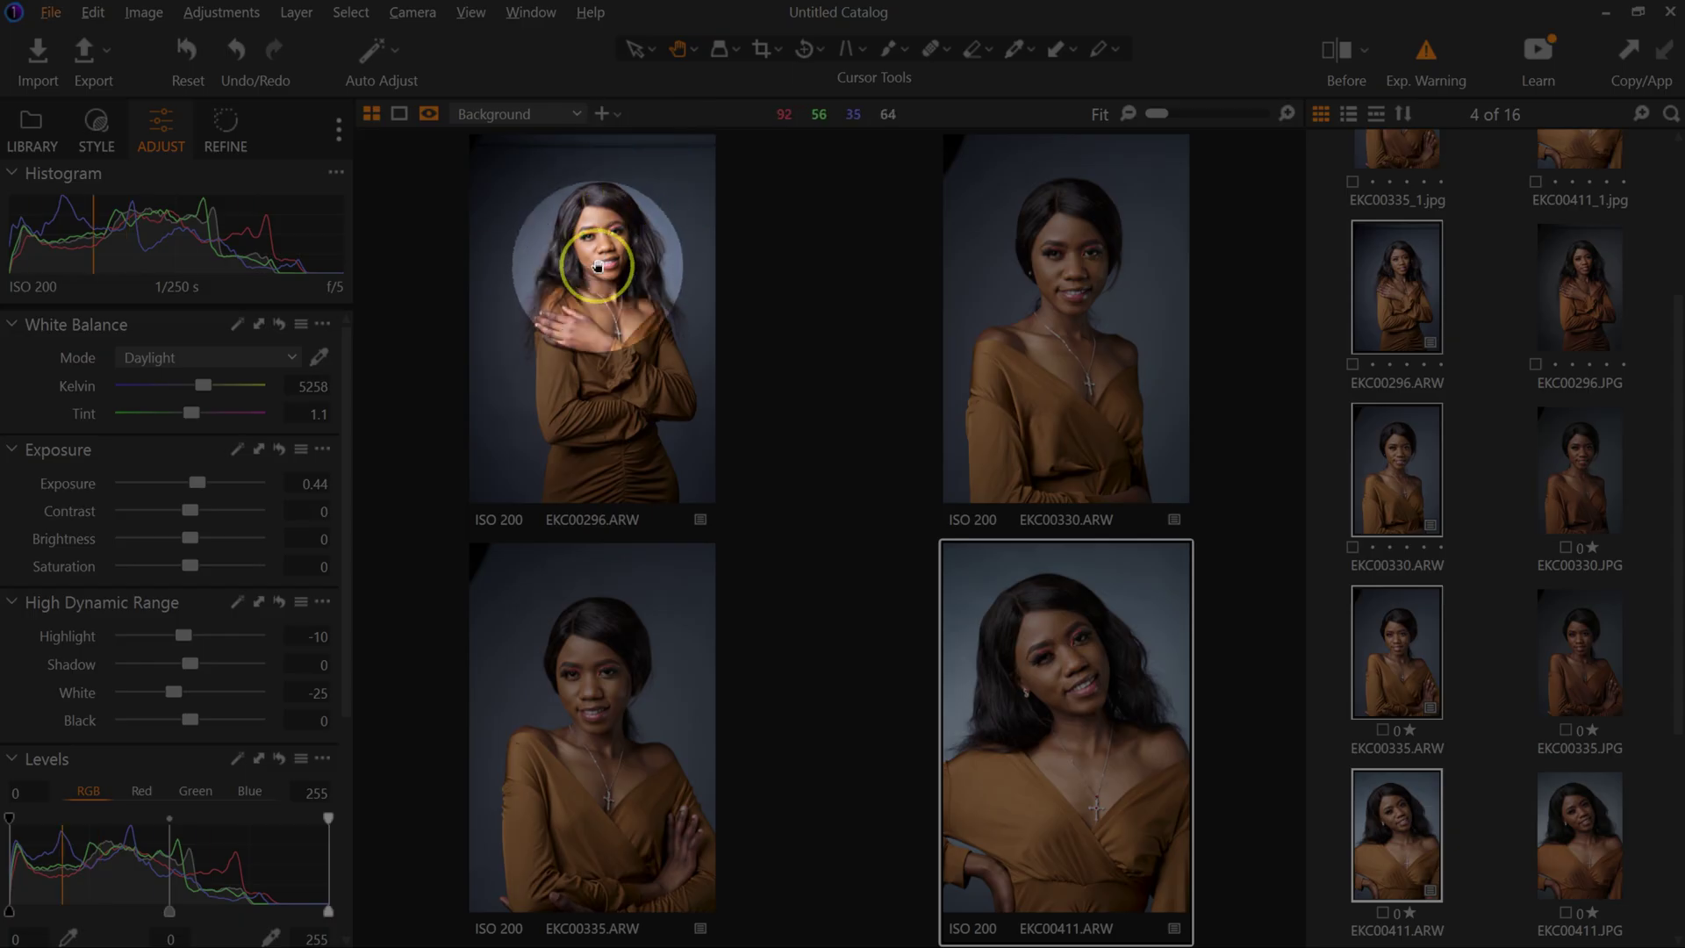
Step: In Capture One, look through the four raw portraits EKC00296, EKC00330, EKC00335 and EKC00411 in the viewer
left_click(615, 211)
left_click(1050, 257)
left_click(448, 741)
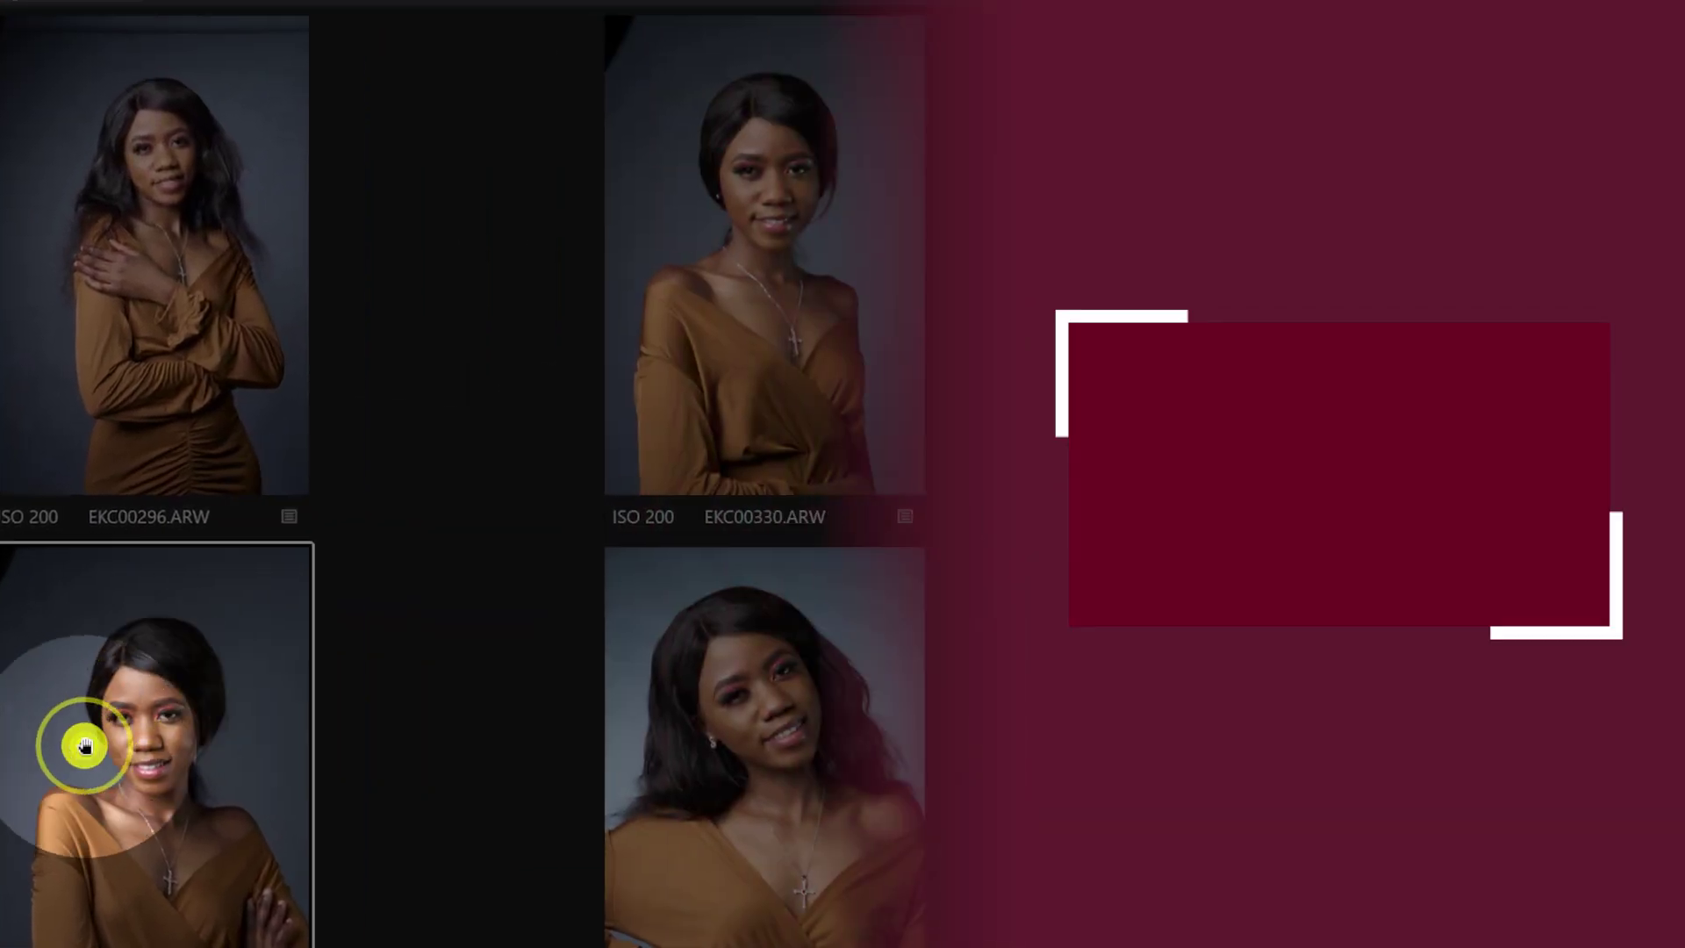
left_click(1022, 760)
left_click(293, 726)
left_click(83, 482)
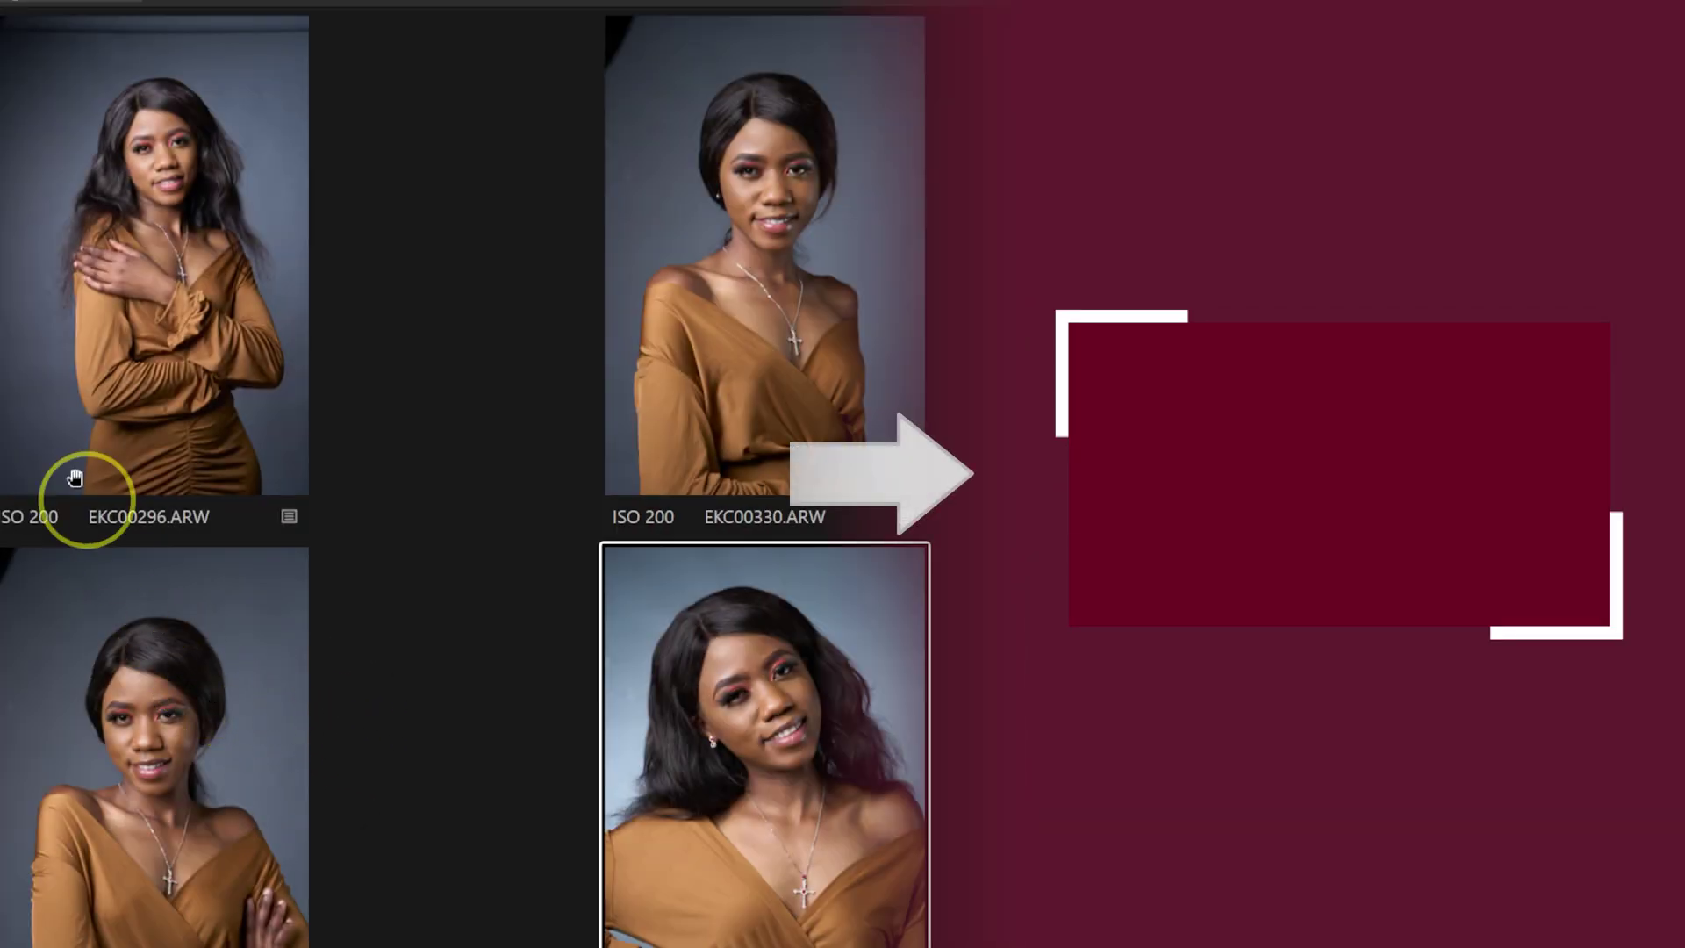